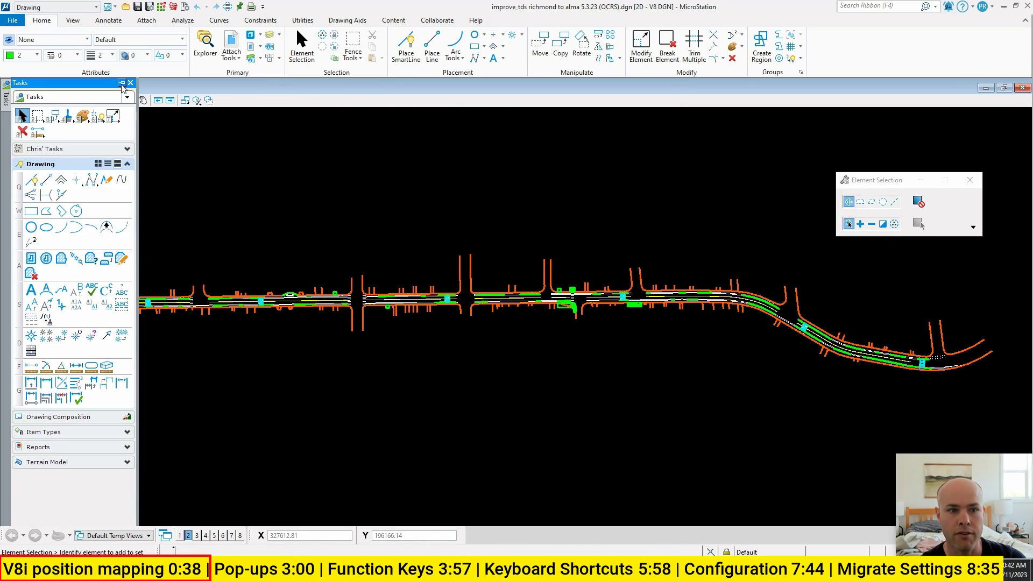
- Pin the Tasks panel open and view the pop-up list of linear drawing tools
left_click(122, 83)
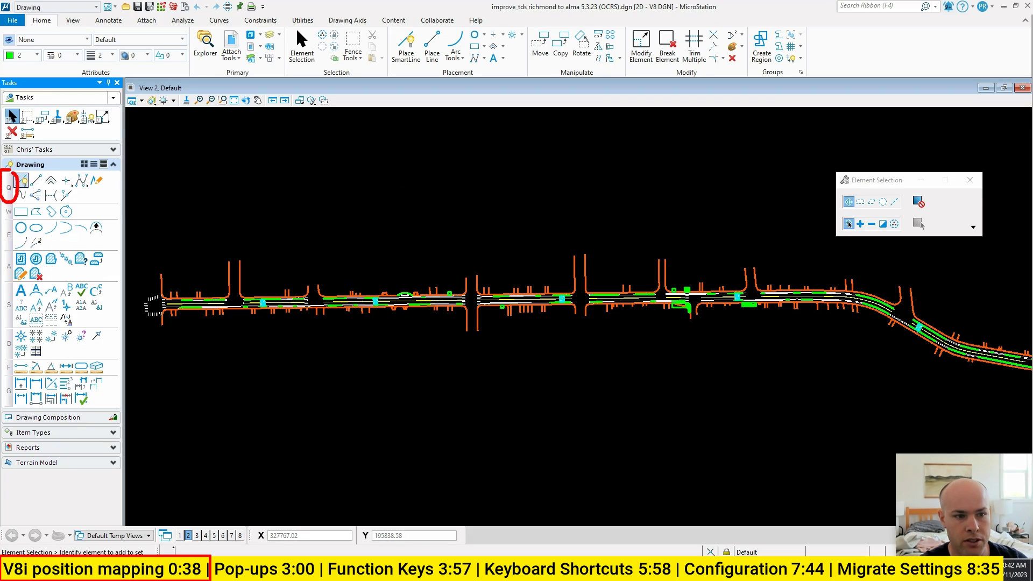
key("q")
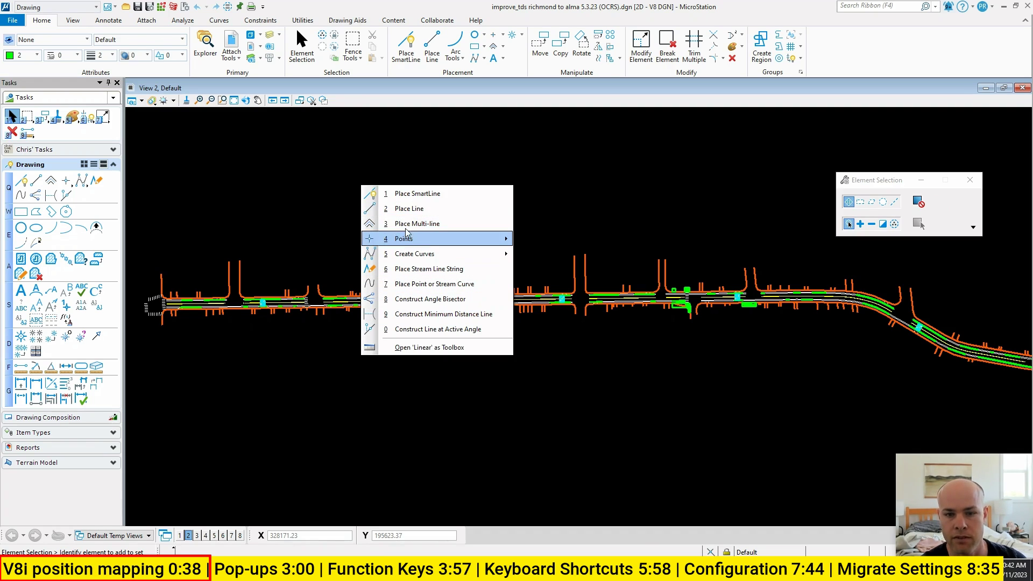
key("Escape")
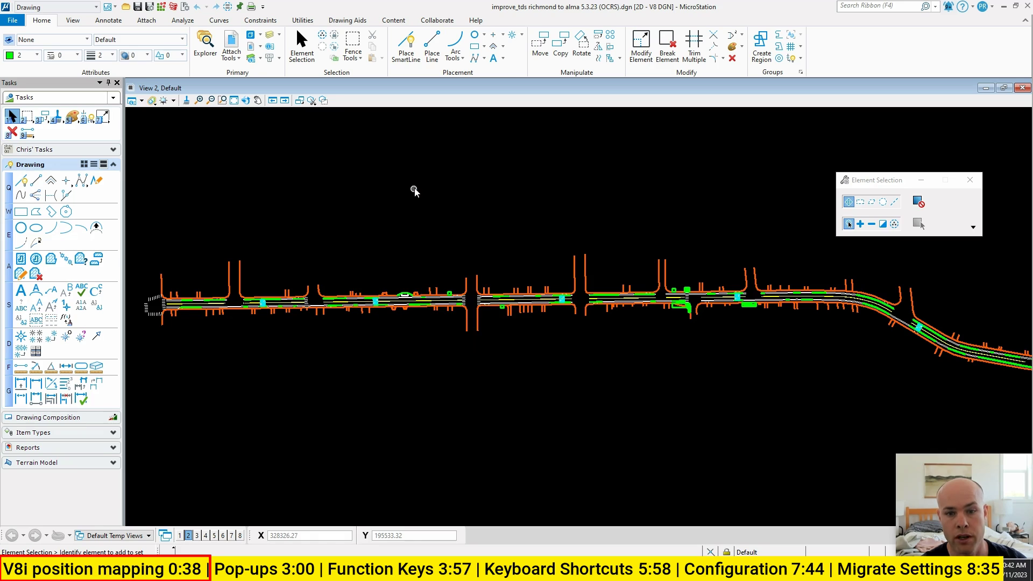
- Draw a short diagonal SmartLine in the empty area above the road
key("q")
key("1")
left_click(392, 210)
left_click(463, 172)
right_click(463, 172)
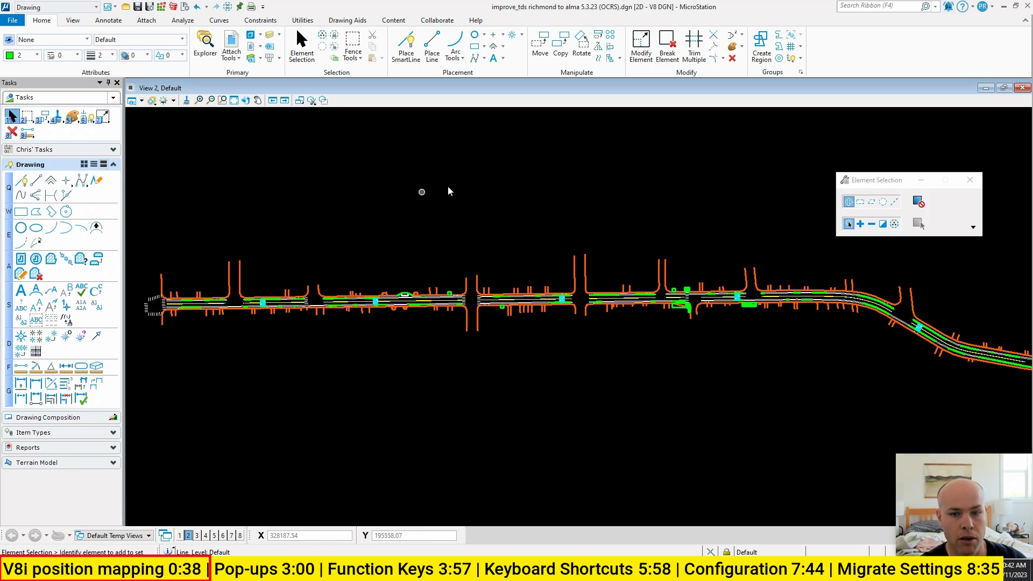
key("w")
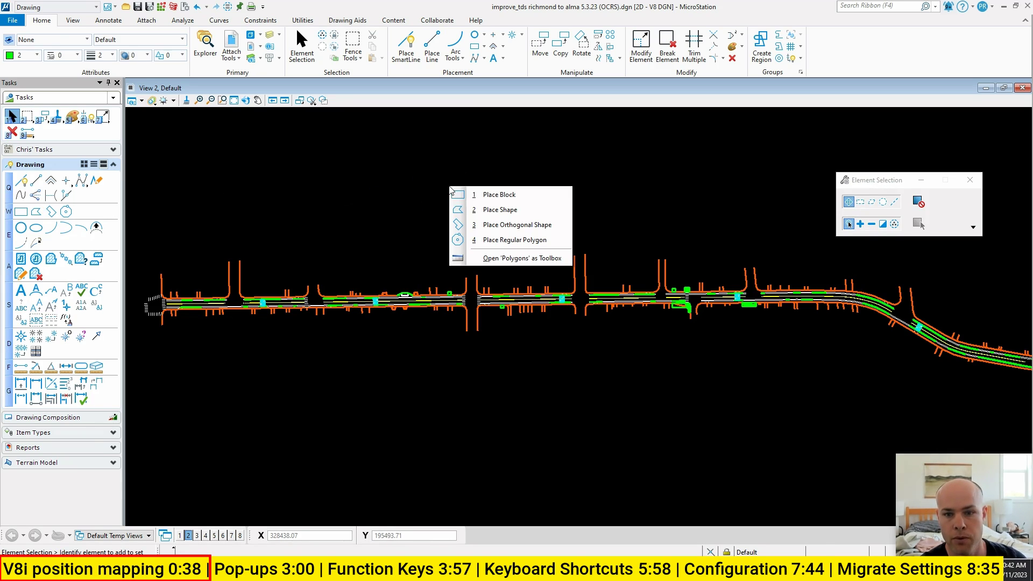
left_click(487, 210)
left_click(441, 181)
left_click(487, 163)
left_click(509, 220)
left_click(456, 218)
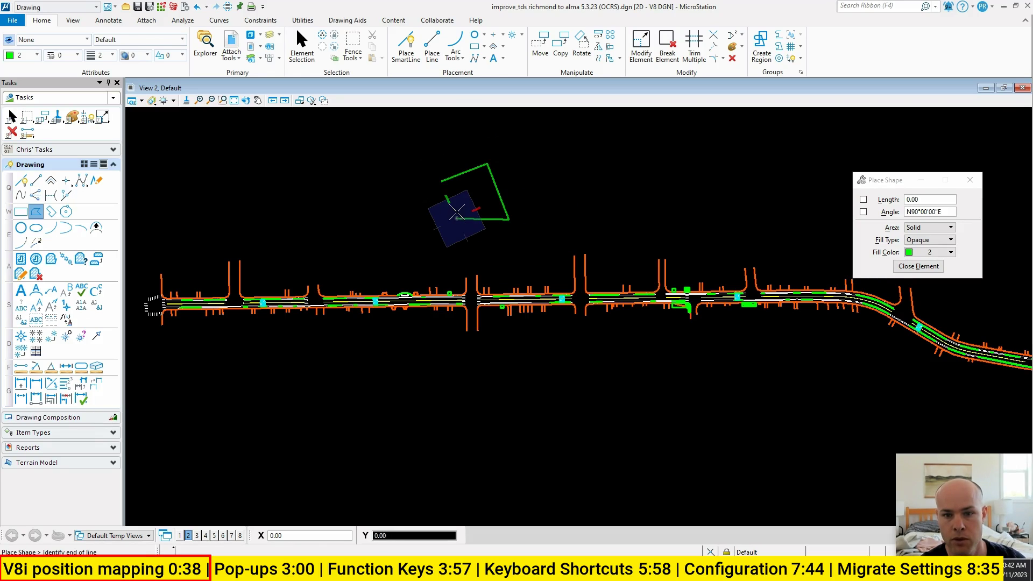
key("Escape")
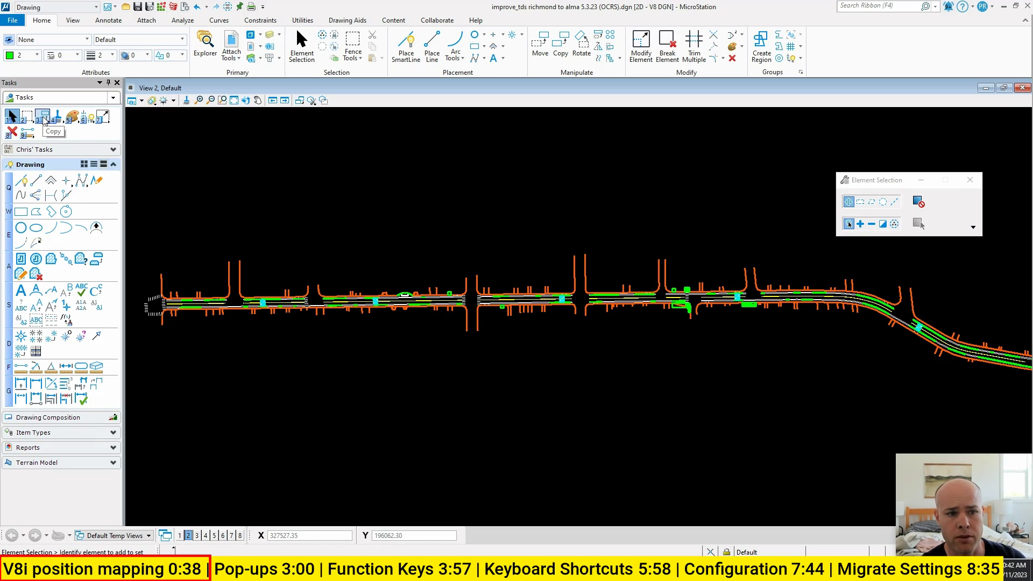
- Look over the Manipulate tool list behind the Copy tool
left_click(43, 119)
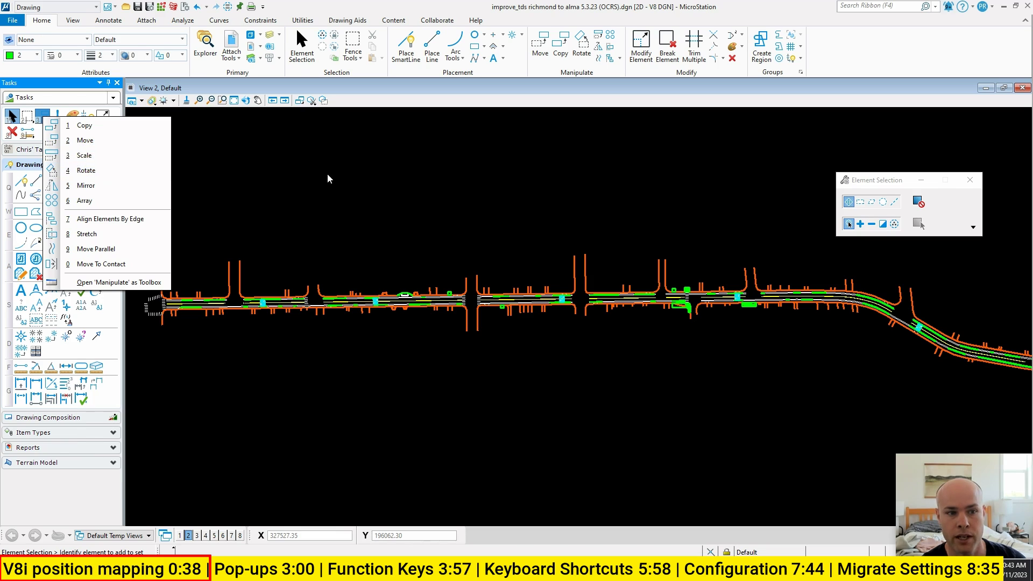
left_click(376, 181)
key("3")
key("Escape")
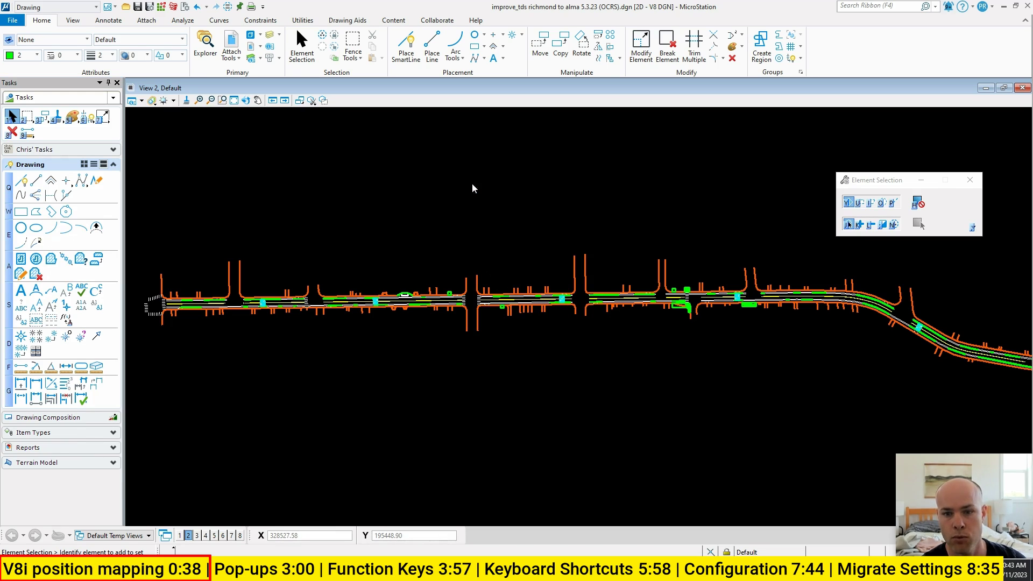
- Place a diagonal SmartLine rising to the right in the empty space above the road
key("q")
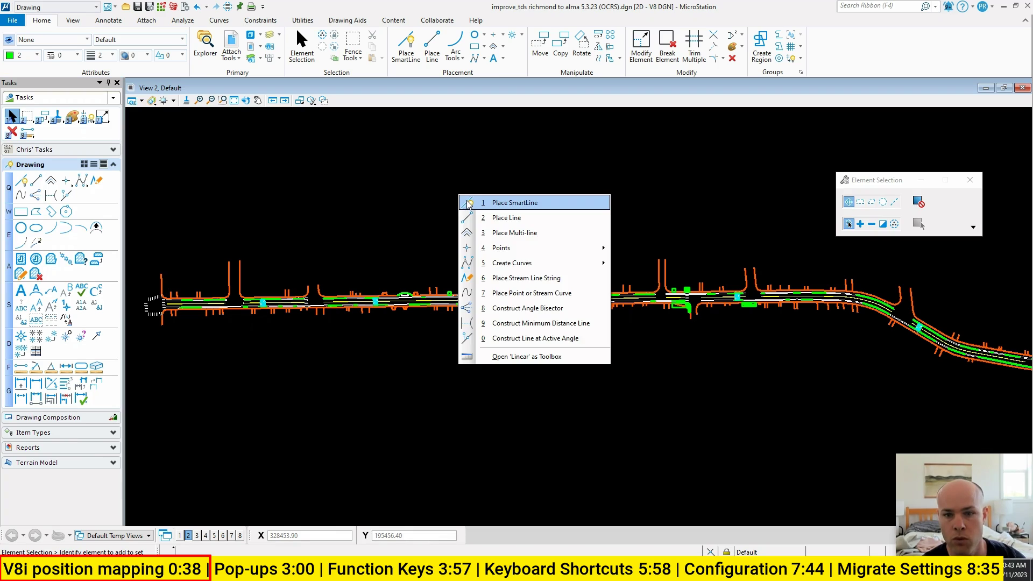
left_click(460, 200)
left_click(375, 218)
left_click(439, 170)
key("Escape")
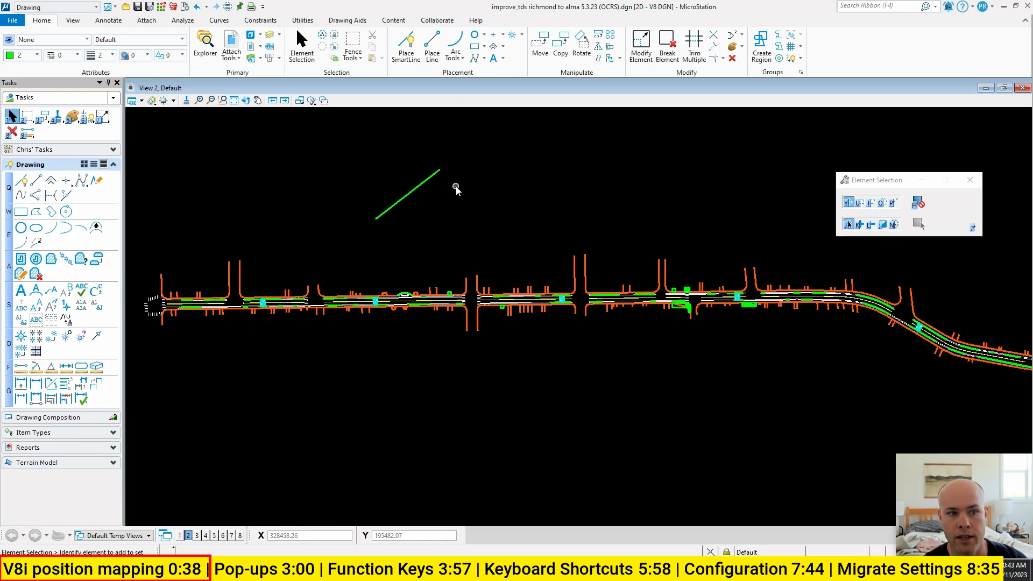
- Copy the diagonal line once and place the copy to the right of the original
key("3")
left_click(462, 195)
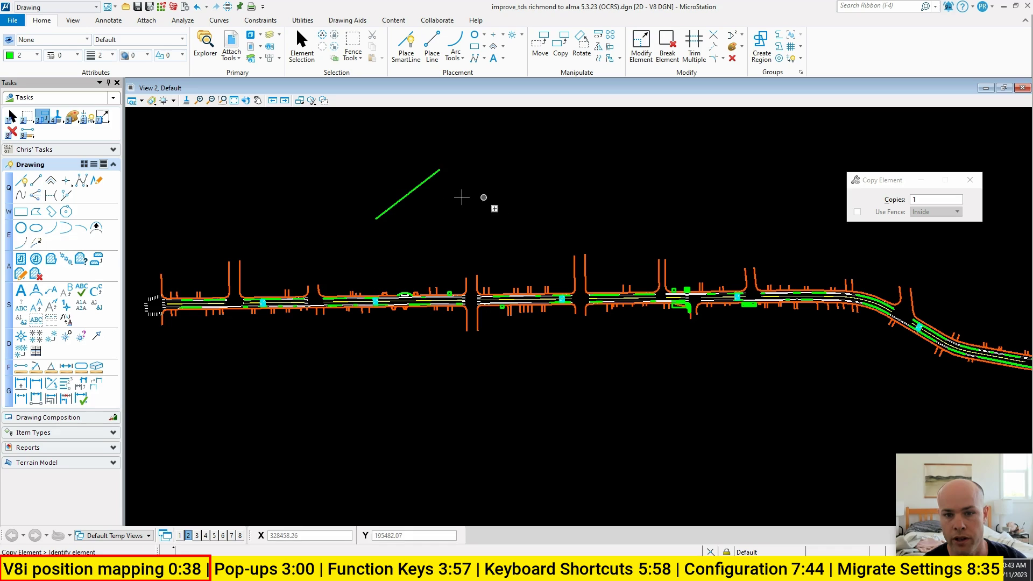
left_click(416, 185)
left_click(511, 174)
- Create a parallel copy of the right-hand diagonal line with Move Parallel, using a distance of 4 and Make Copy
key("3")
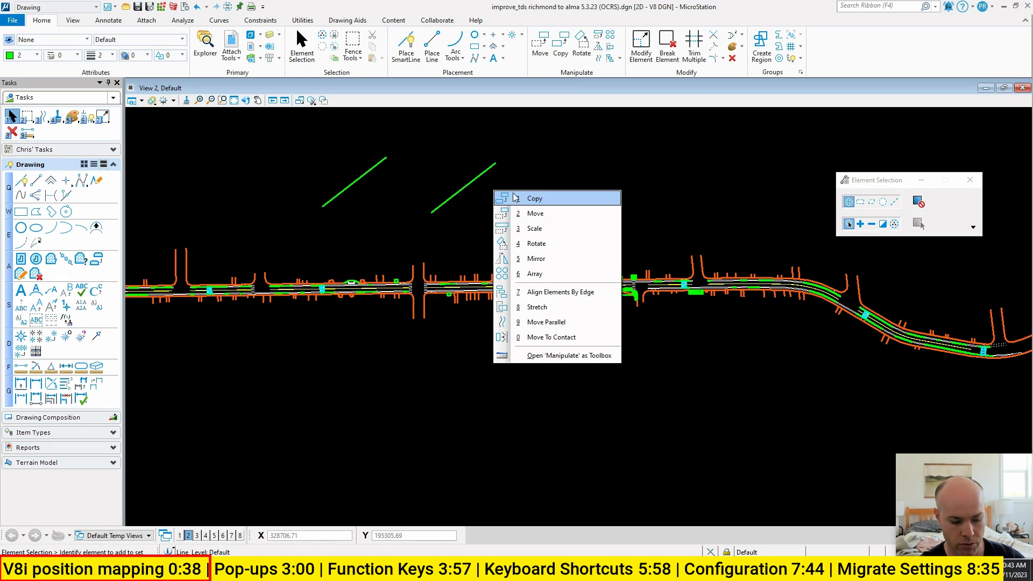
key("9")
left_click(881, 238)
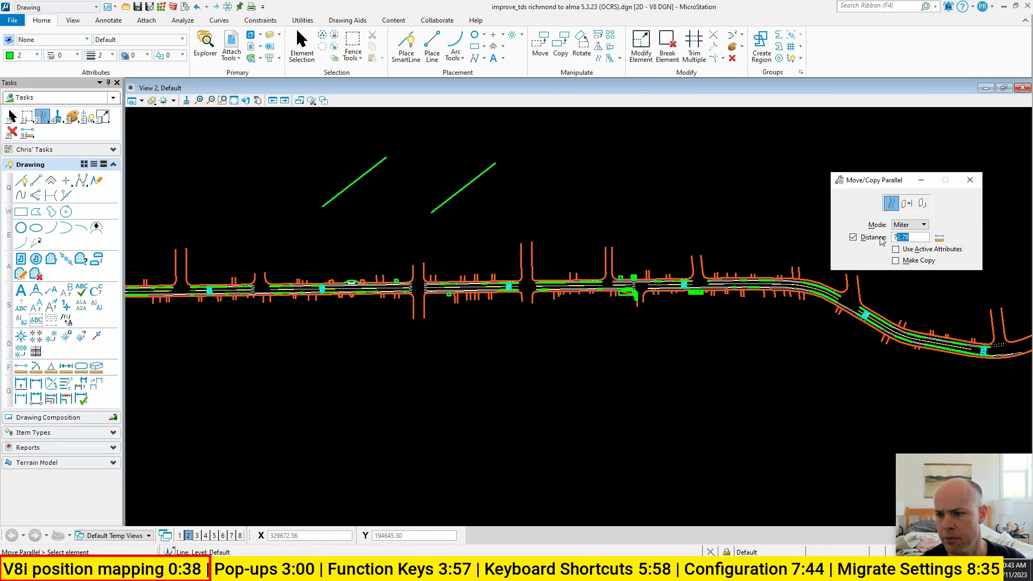
type("4")
key("Tab")
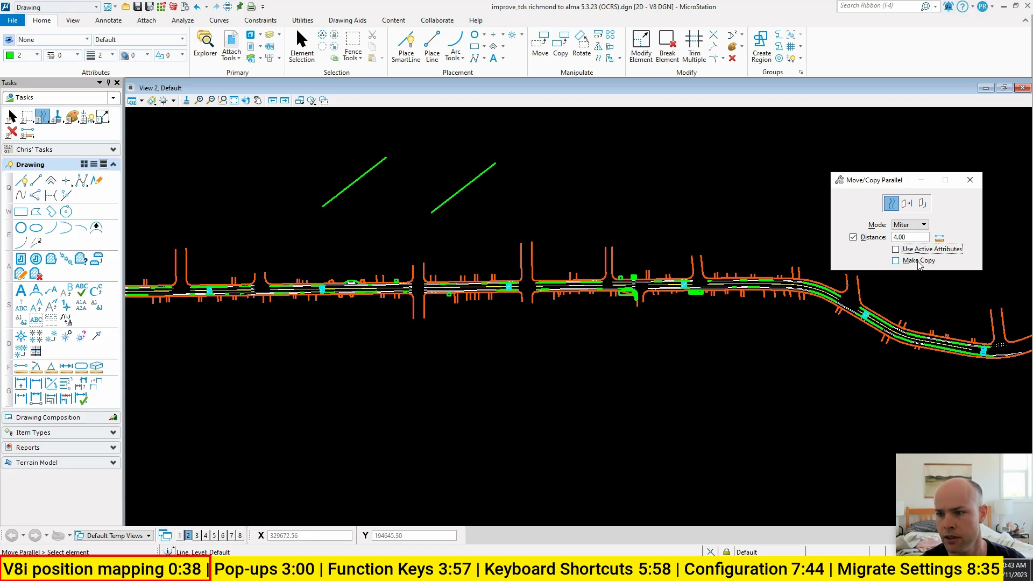
left_click(918, 262)
left_click(466, 189)
left_click(474, 185)
key("1")
scroll(473, 185, "up", 8)
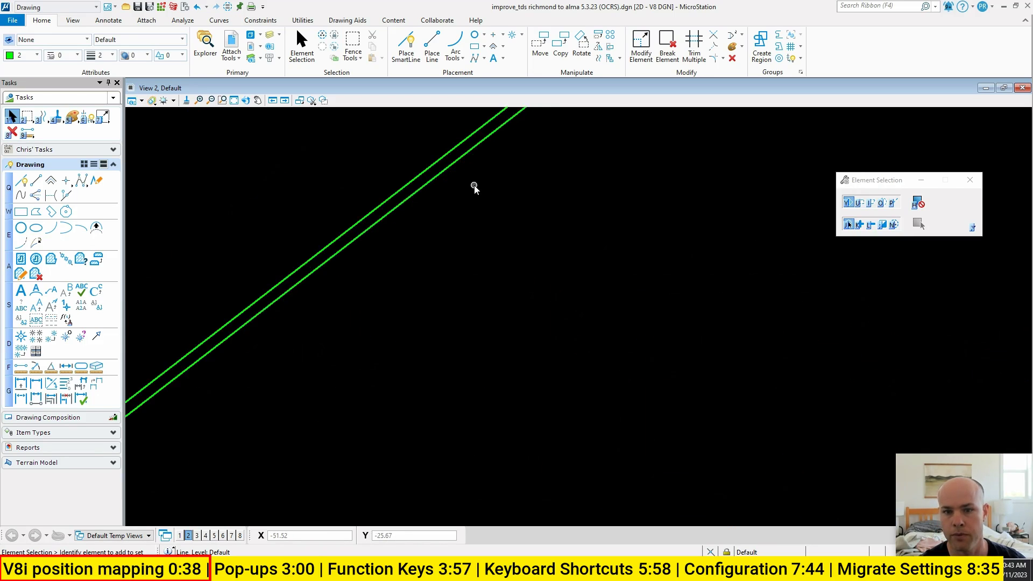
scroll(473, 185, "down", 4)
middle_click_drag(455, 198, 439, 227)
scroll(506, 225, "down", 3)
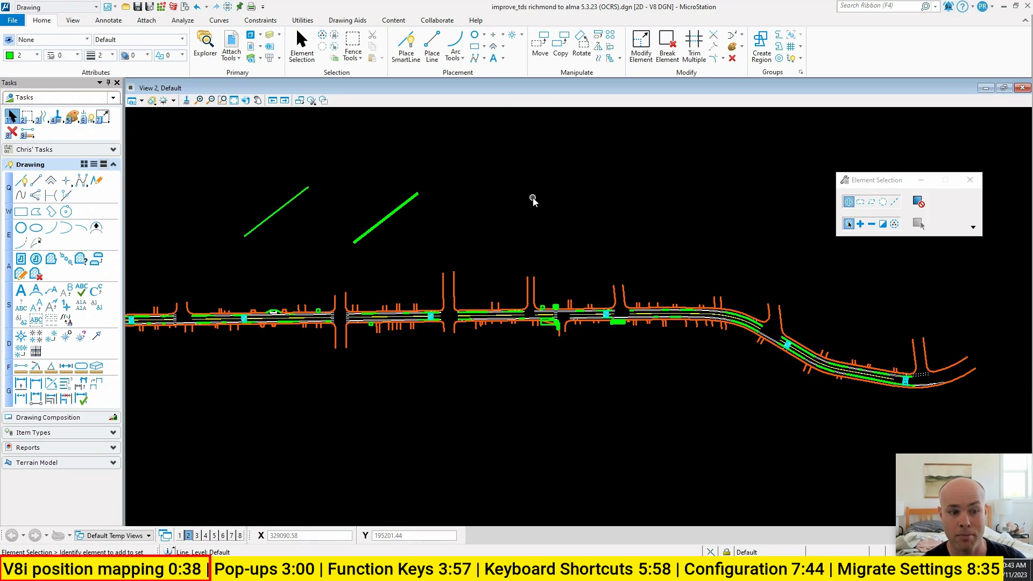
- Review the pop-up tool lists for Measure, Manipulate, Change Attributes and Modify
mouse_move(86, 357)
left_mouse_down()
mouse_move(9, 360)
mouse_move(105, 375)
left_mouse_up()
key("f")
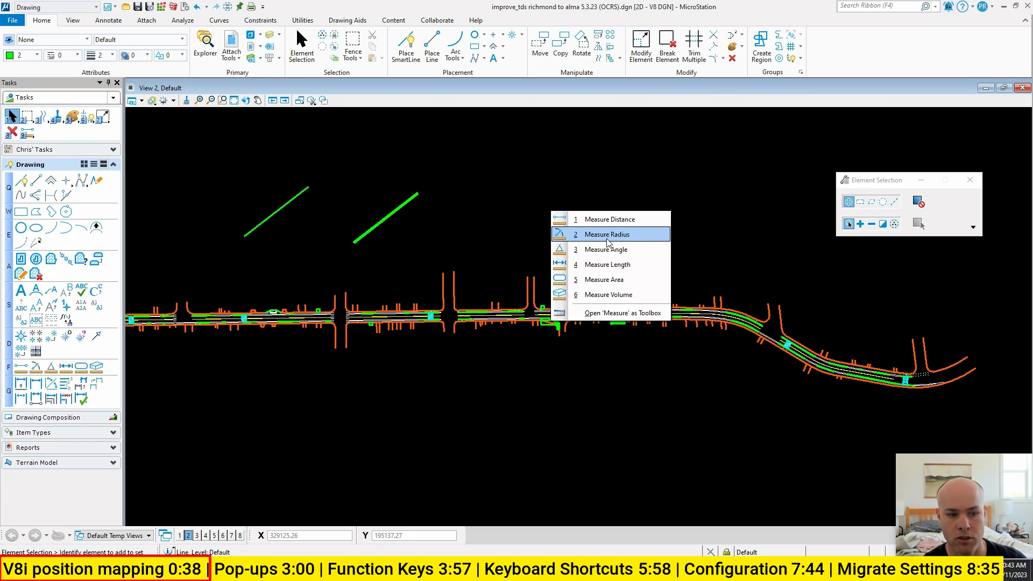
key("Escape")
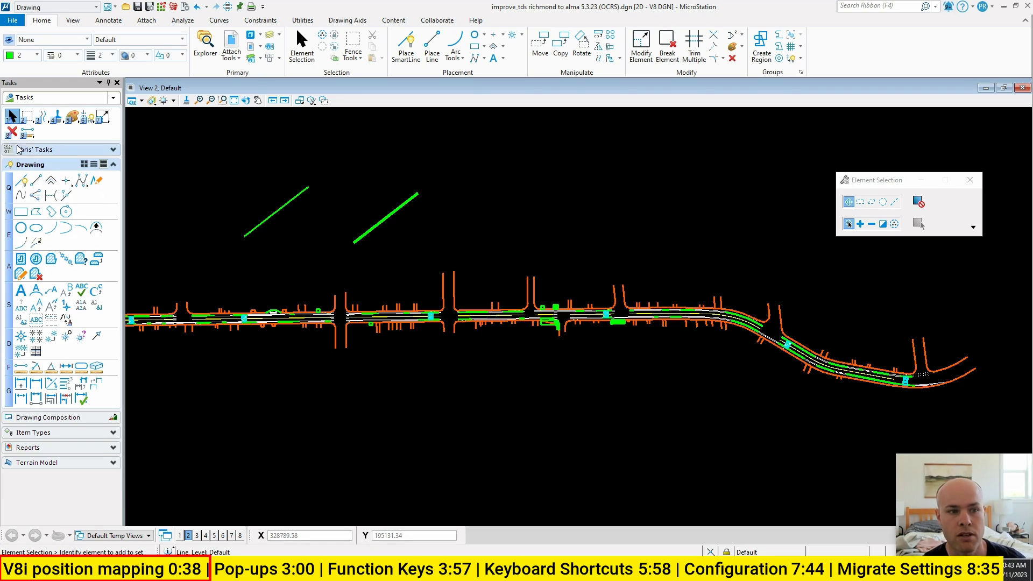
key("3")
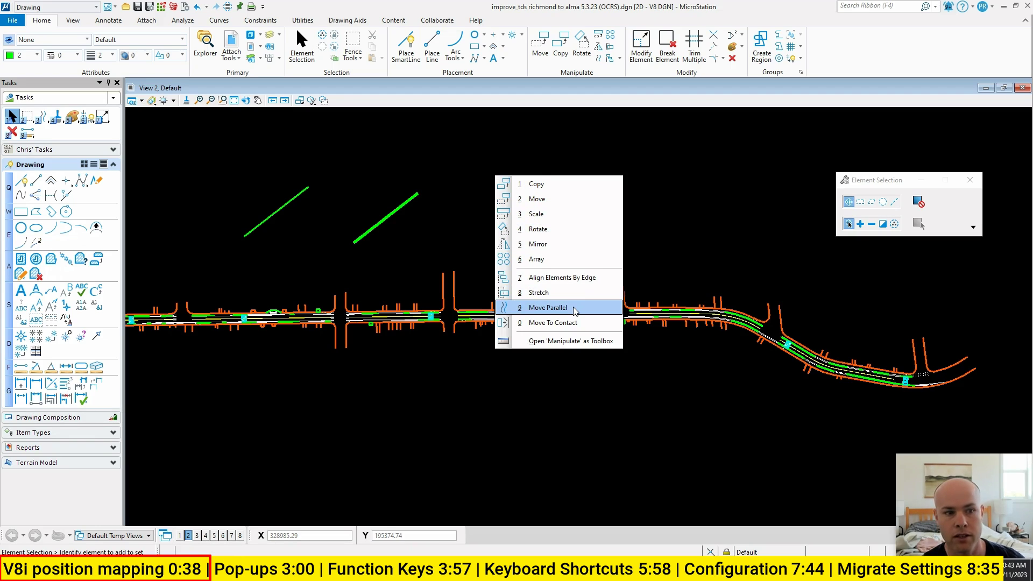
key("Escape")
key("5")
key("Escape")
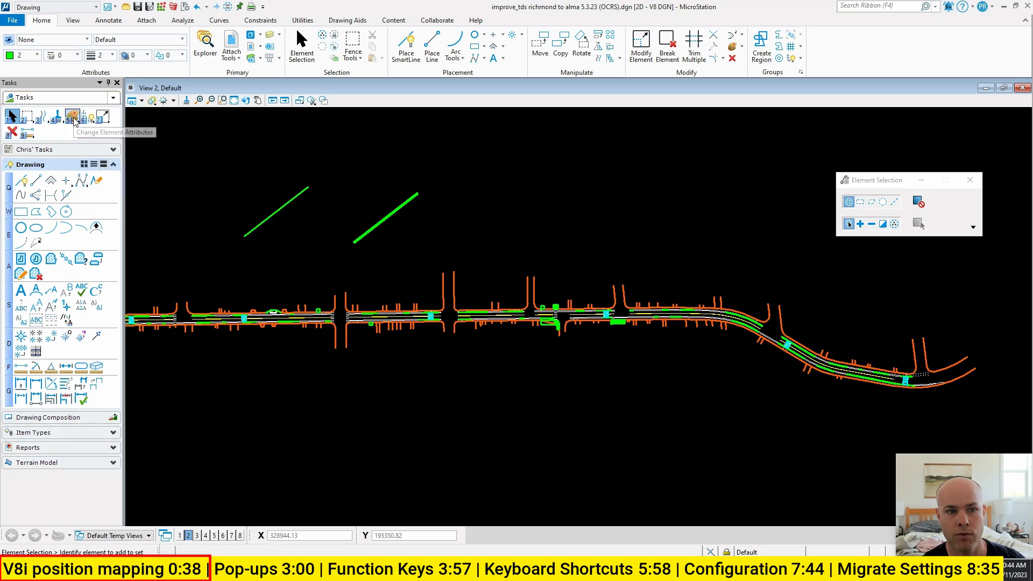
mouse_move(73, 120)
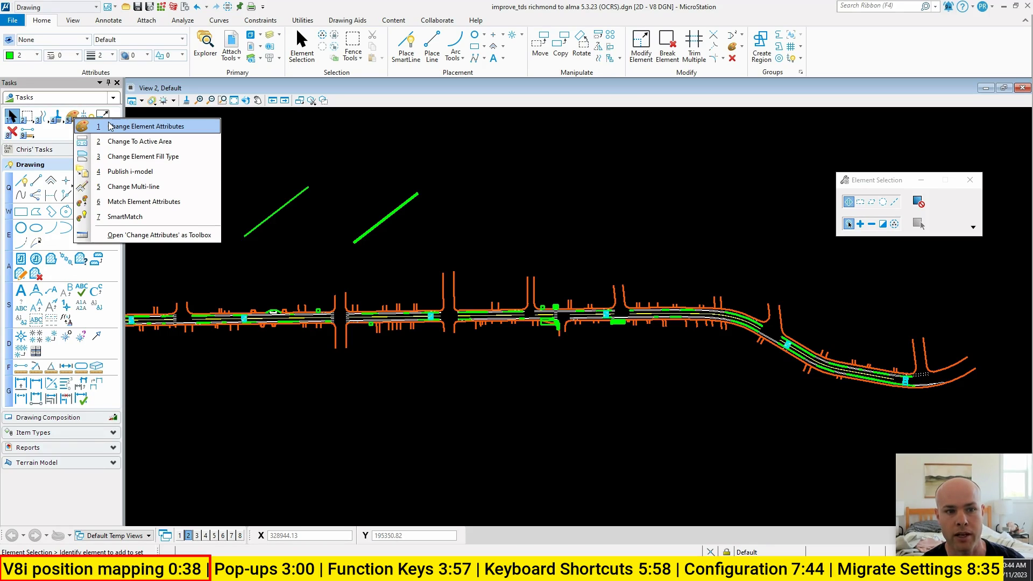
key("7")
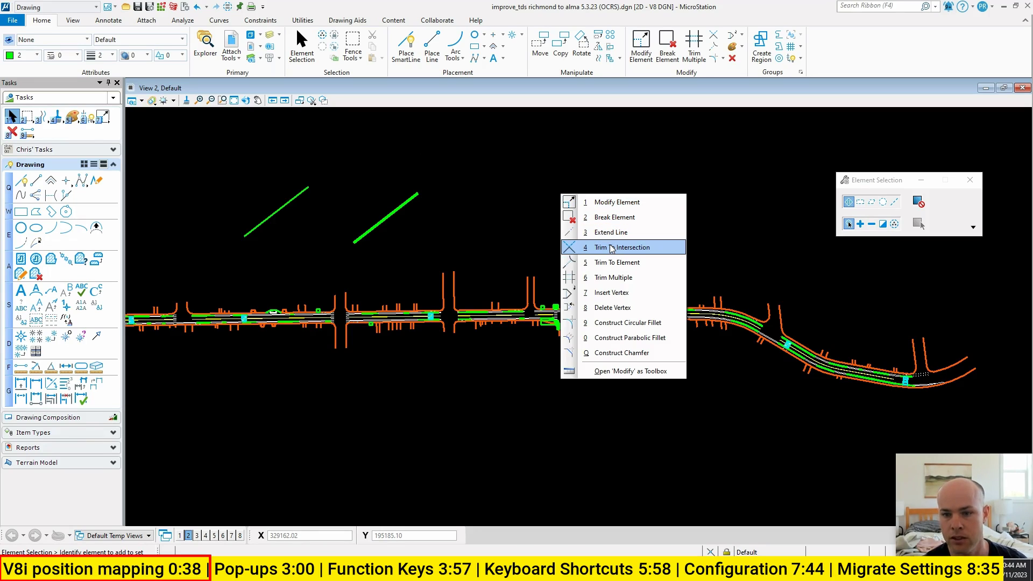
left_click(613, 263)
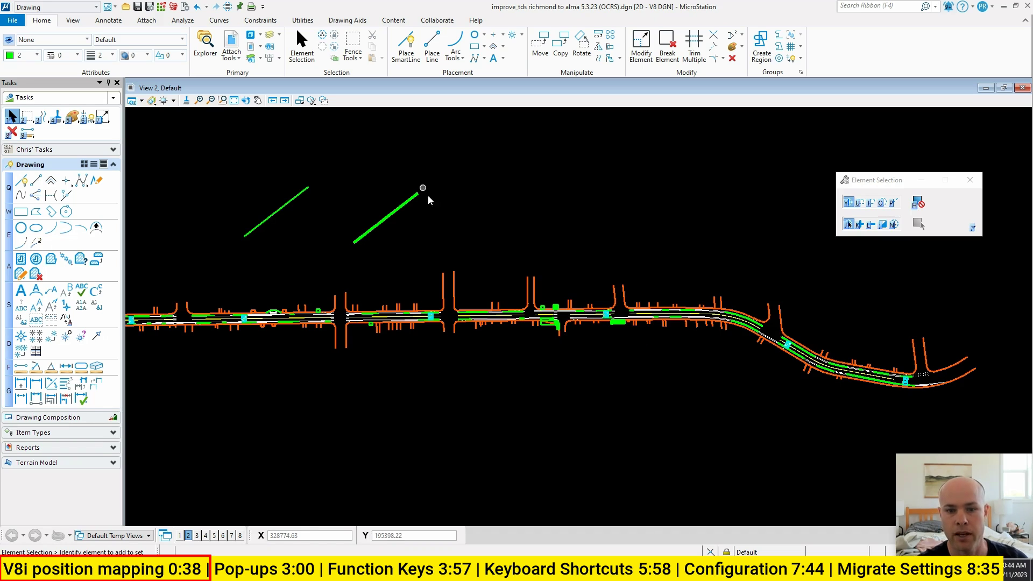
- Place a SmartLine sloping the opposite way beyond the upper end of the parallel line pair
scroll(448, 204, "up", 5)
key("q")
key("1")
left_click(506, 226)
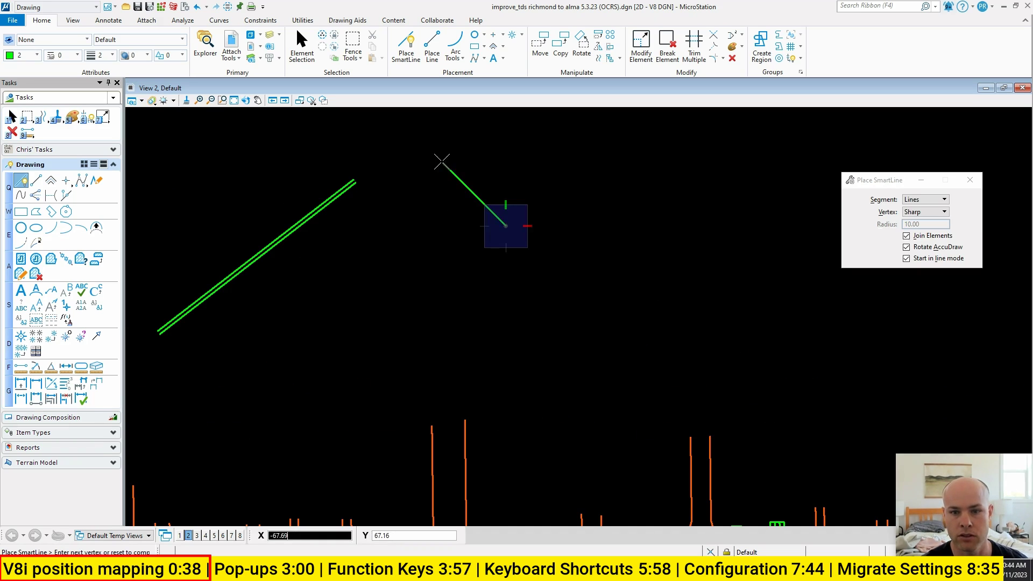
left_click(442, 162)
key("1")
- Extend the opposite-sloping line and the lower parallel line so that they meet at a corner
right_click(441, 163)
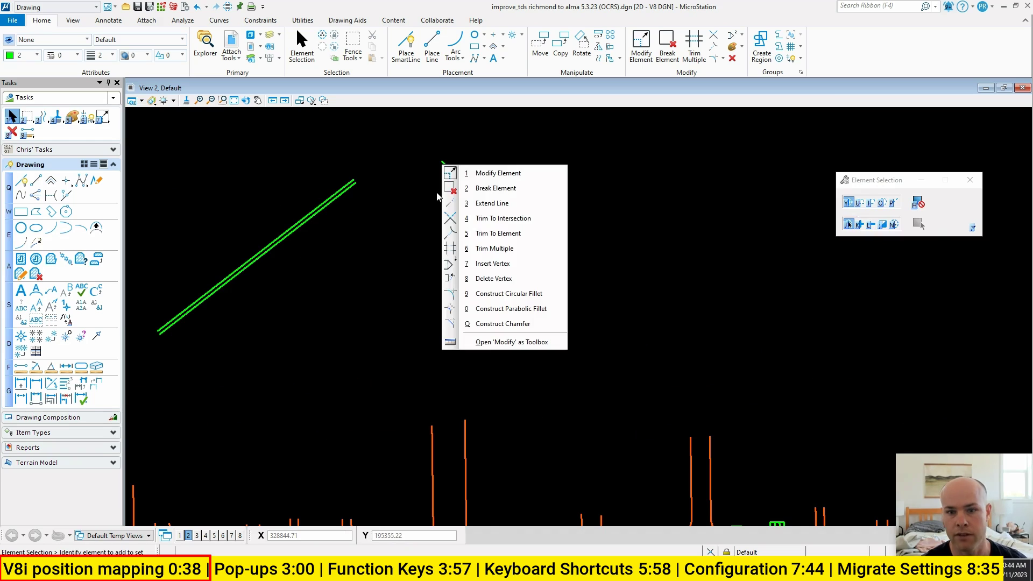
left_click(449, 174)
left_click(452, 173)
left_click(353, 184)
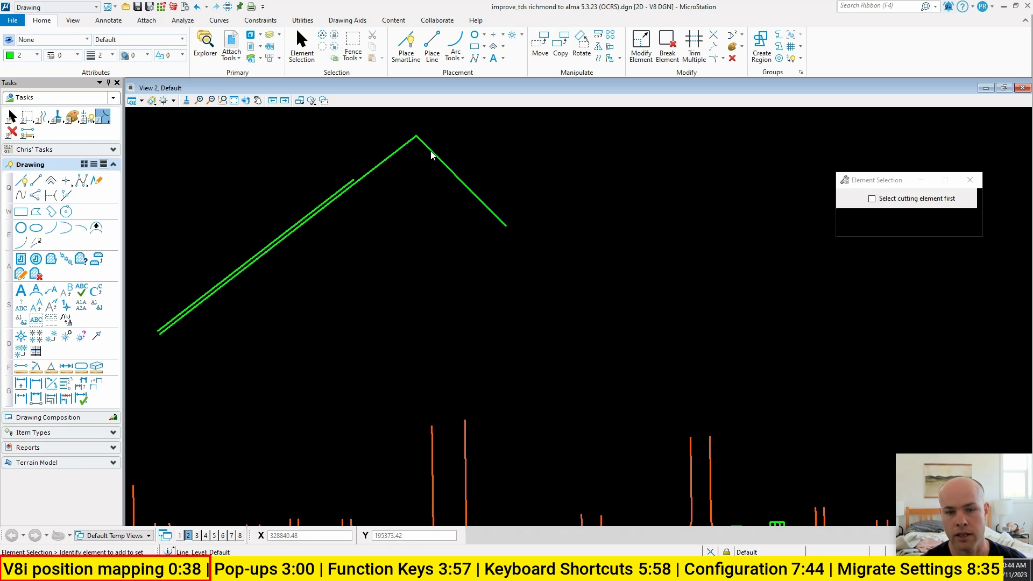
scroll(409, 155, "down", 5)
middle_click_drag(410, 154, 377, 200)
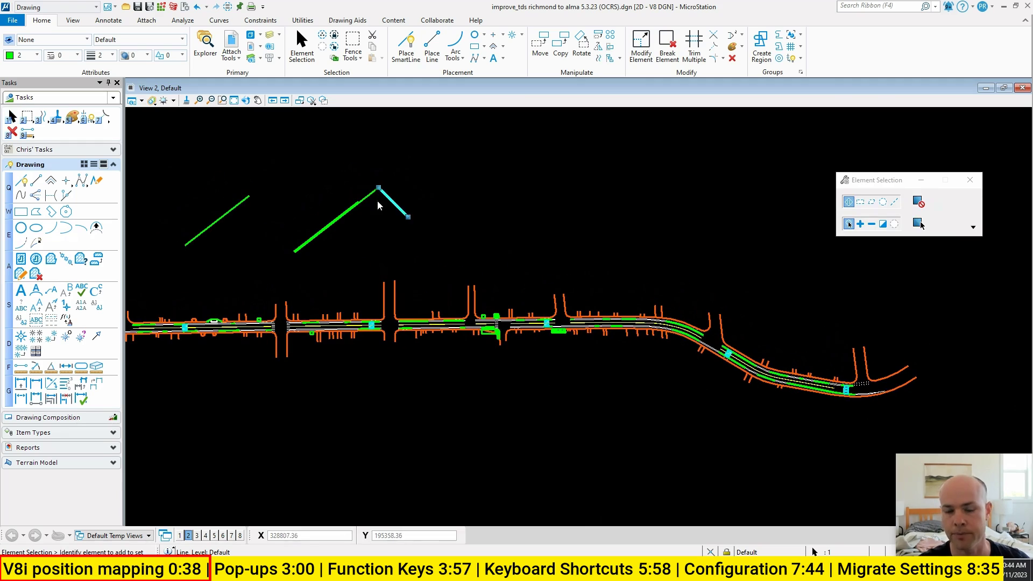
left_click(540, 262)
- Delete the shorter upper line of the parallel pair
middle_click_drag(459, 215, 505, 220)
scroll(386, 209, "up", 2)
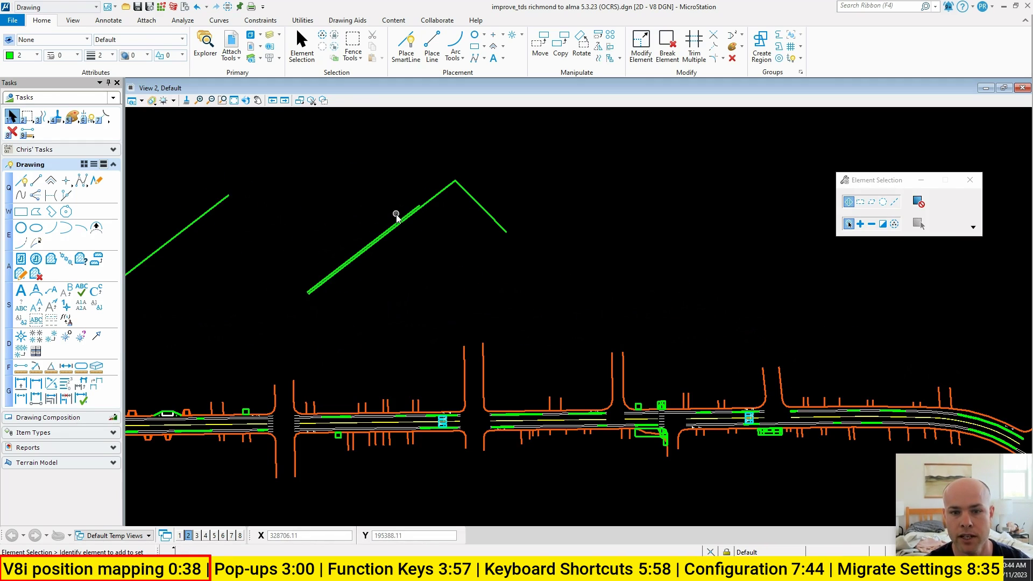
left_click(397, 222)
key("Delete")
scroll(382, 189, "down", 2)
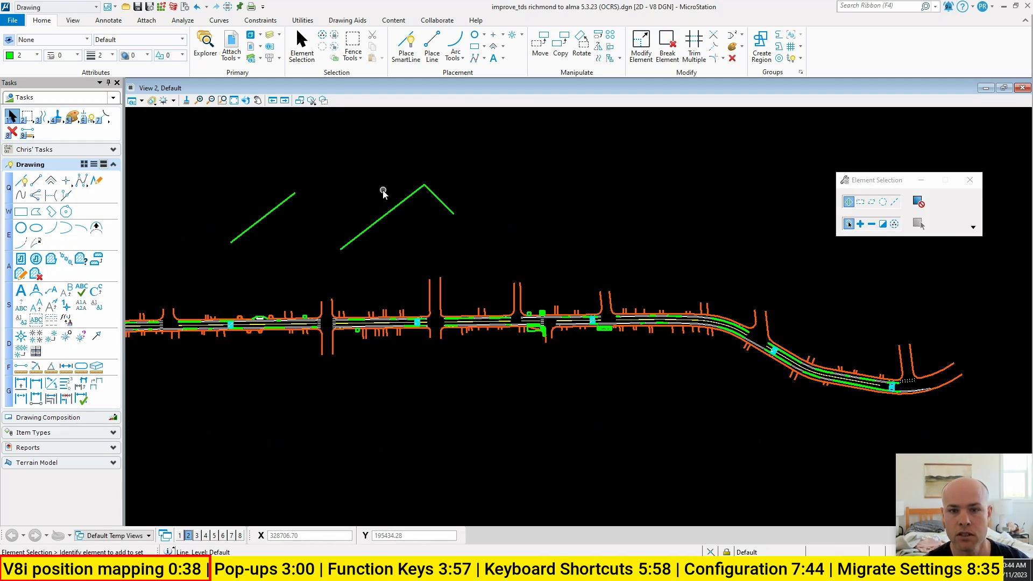
- Search for the Preferences and check the Position Mapping settings, including the Use Position Mapping option
left_click(852, 7)
type("prefe")
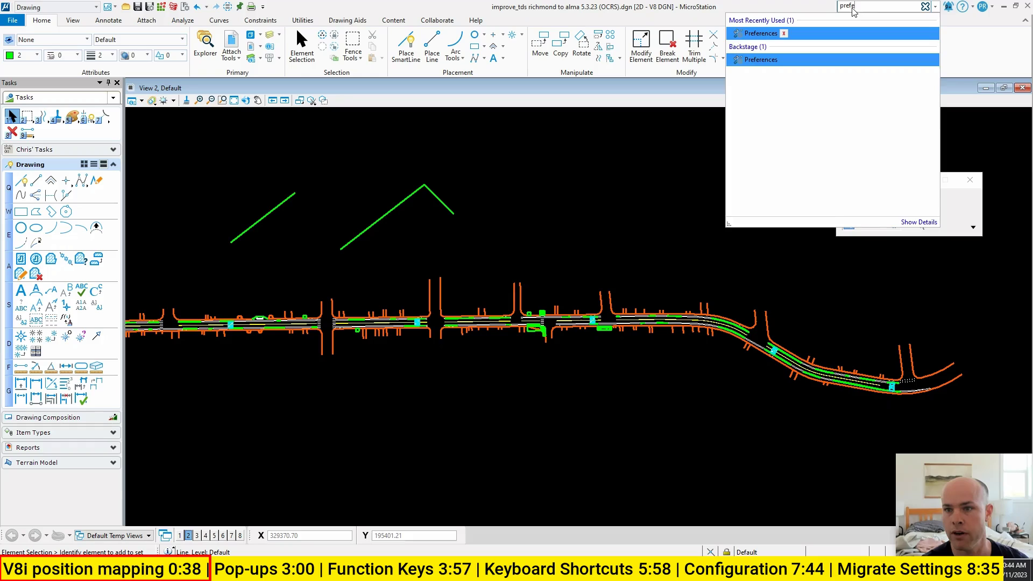
key("Return")
left_click(362, 184)
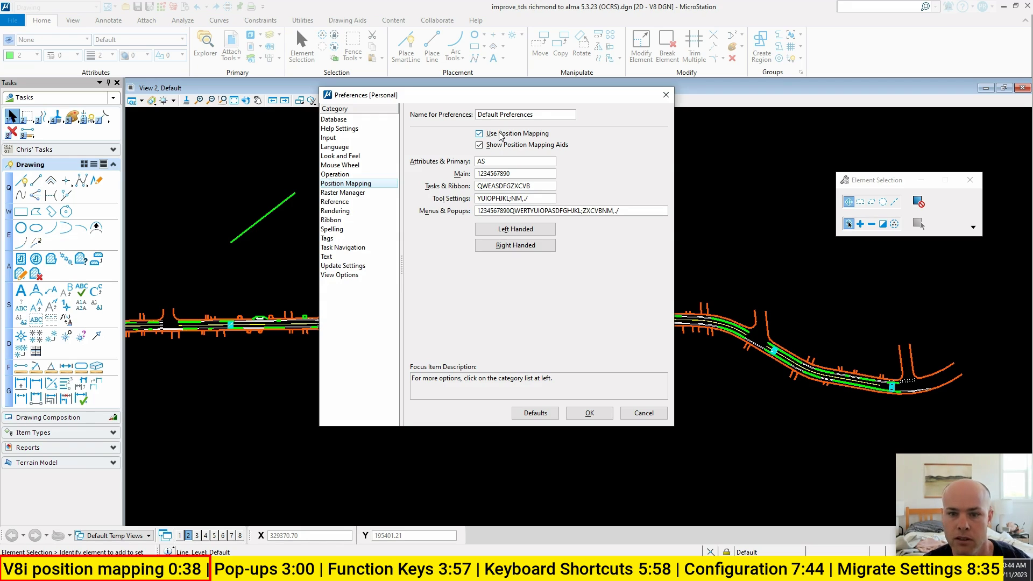
key("Return")
left_click(116, 7)
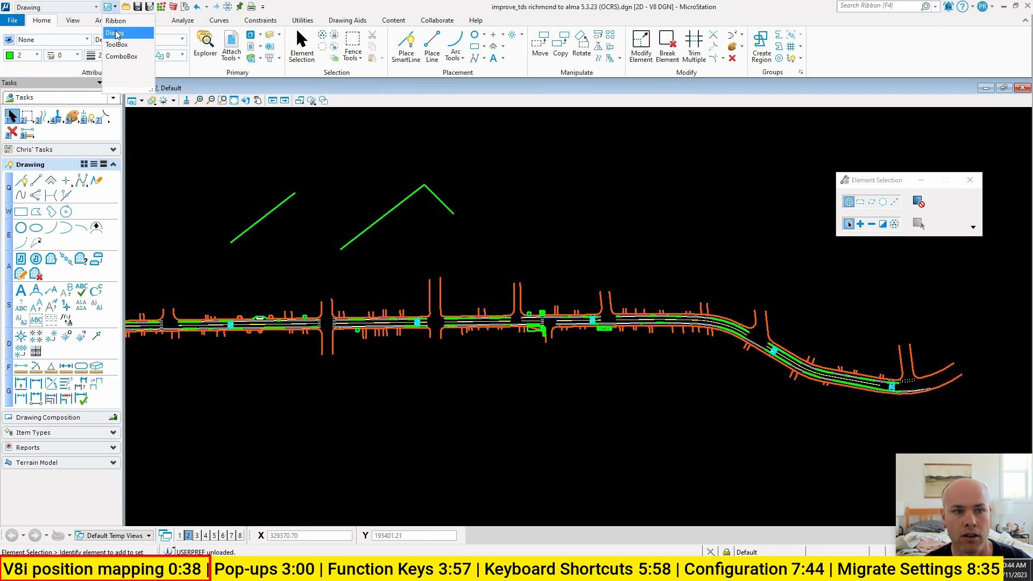
left_click(116, 34)
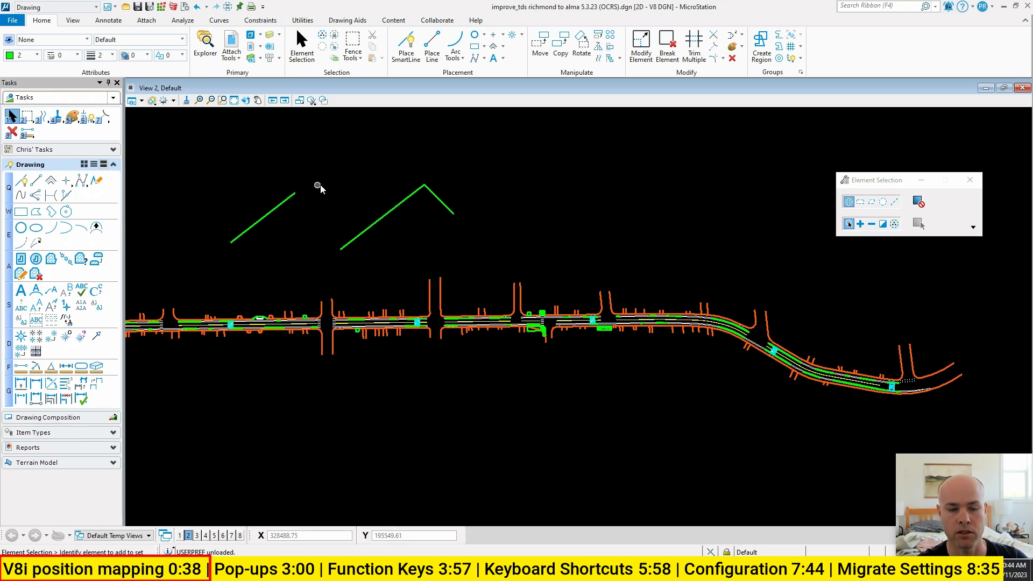
- Reopen the Preferences and examine the key assignments for Position Mapping
left_click(869, 8)
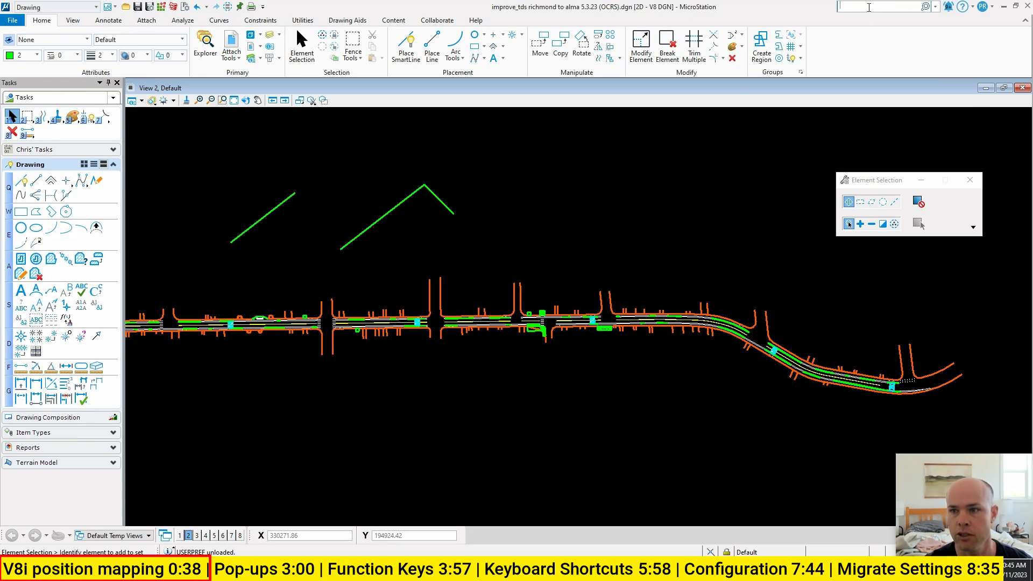
type("pref")
key("Return")
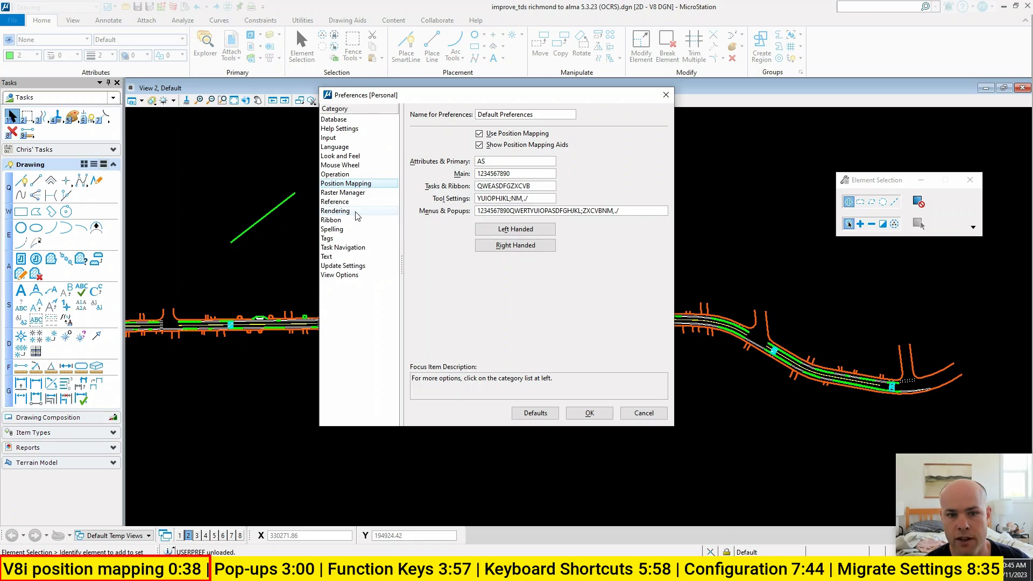
left_click(354, 140)
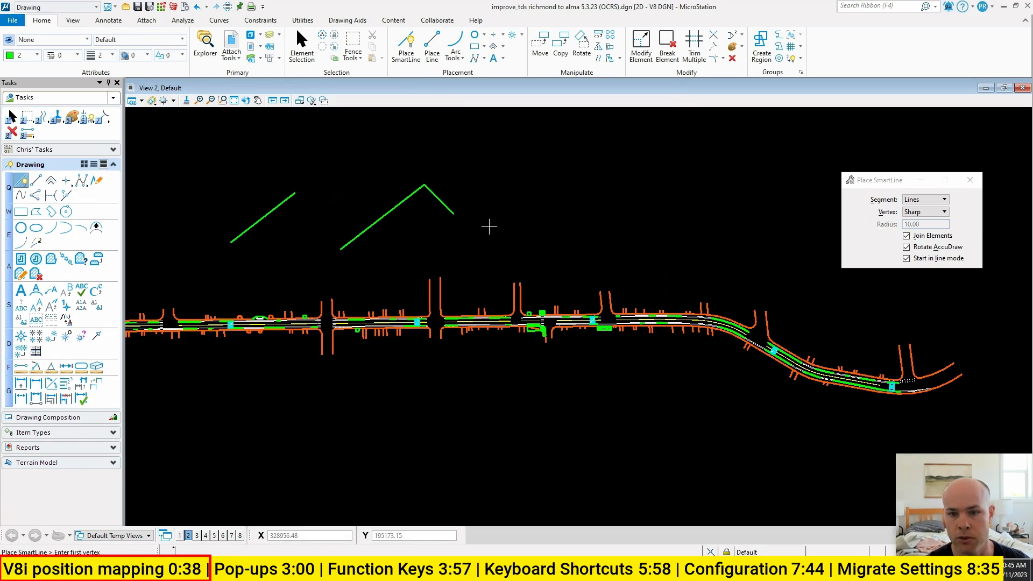
left_click(484, 230)
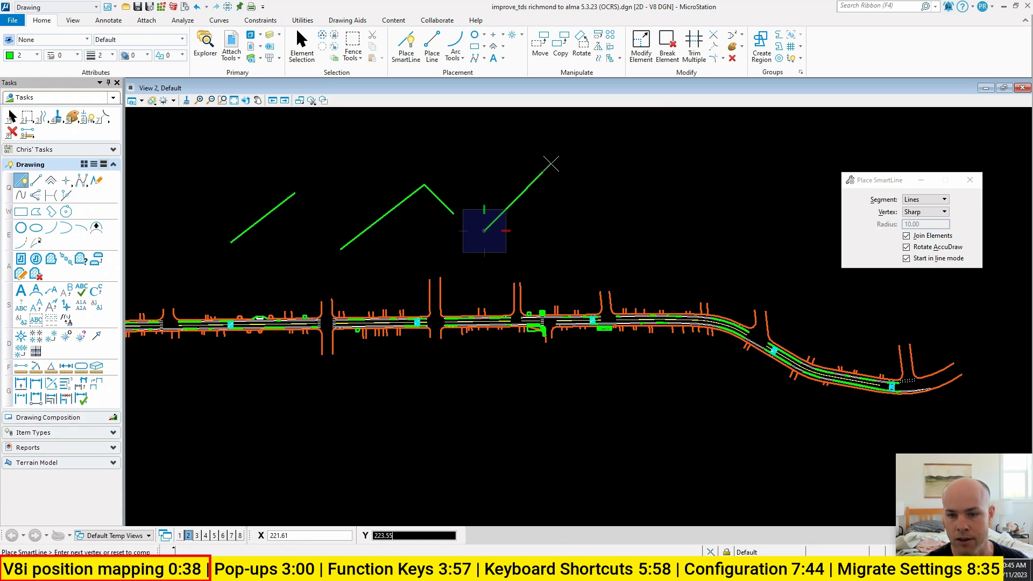
key("Escape")
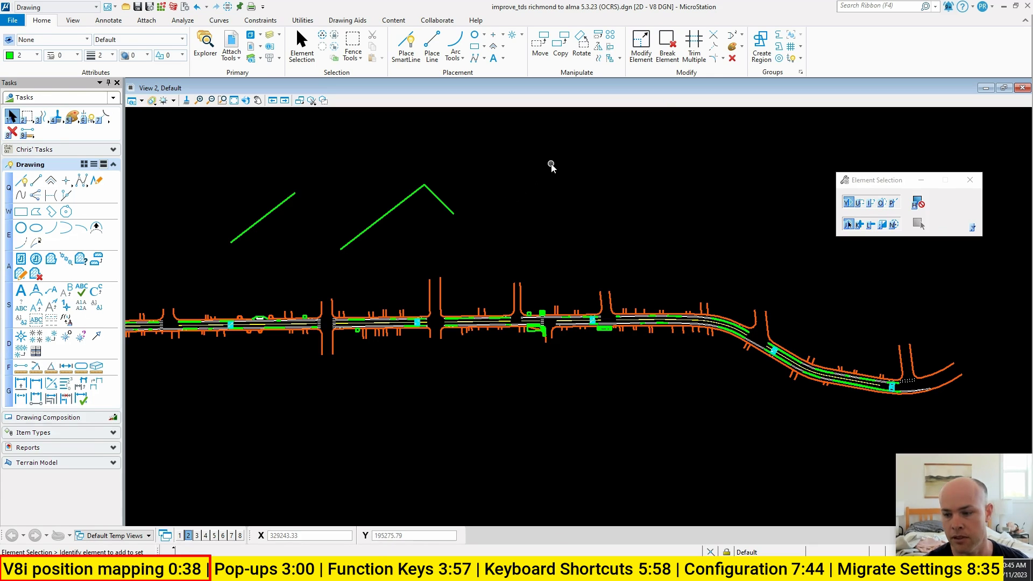
middle_click_drag(482, 188, 511, 208)
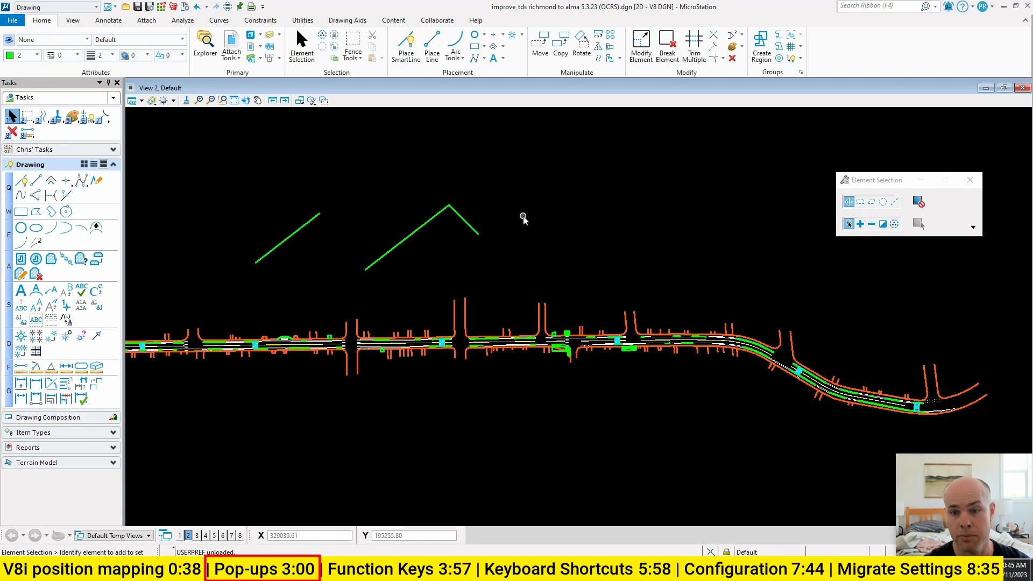
- Show the custom Popups toolbar at the pointer in the drawing view and examine its three rows of tools
key("space")
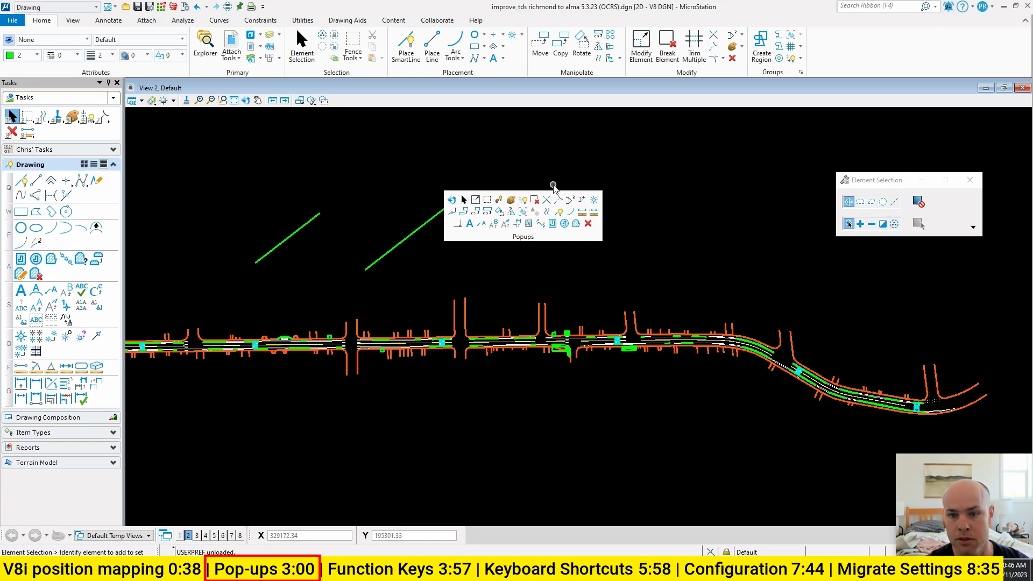
left_click_drag(445, 189, 589, 232)
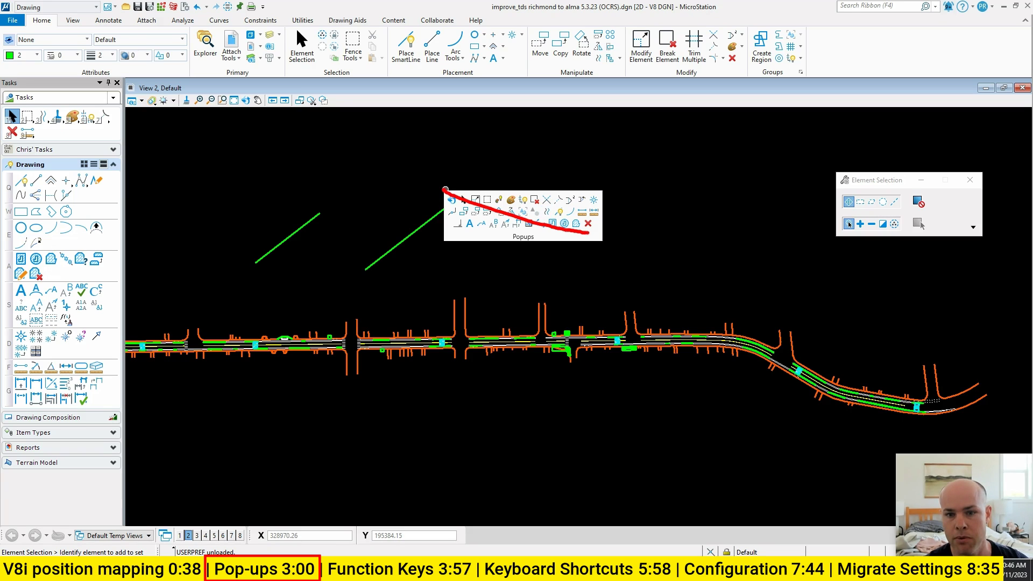
key("Escape")
key("space")
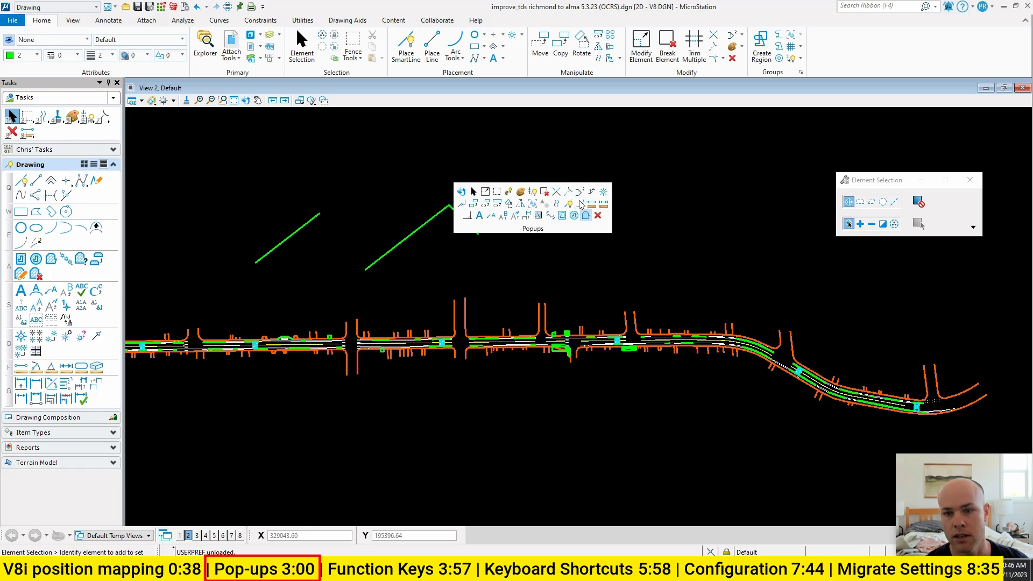
- Search the ribbon for "cust" and open the Customize Ribbon dialog
left_click(870, 6)
type("con")
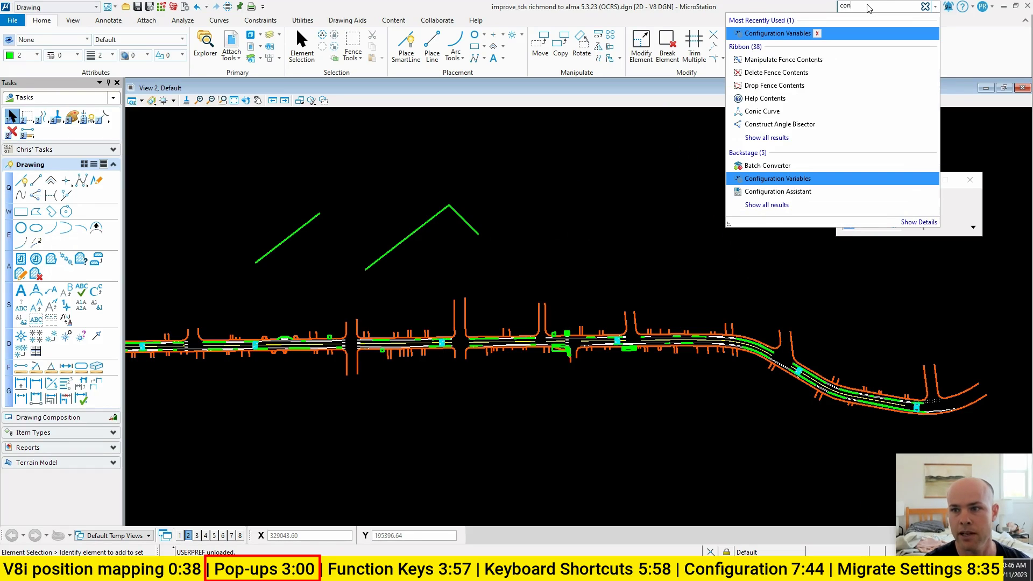
key("BackSpace")
key("BackSpace")
key("BackSpace")
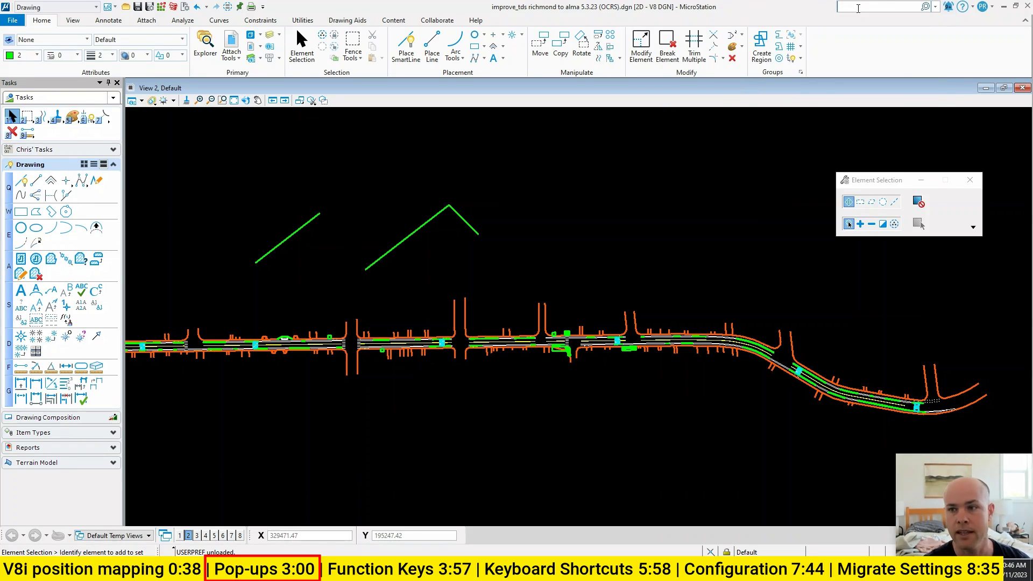
type("cust")
key("Return")
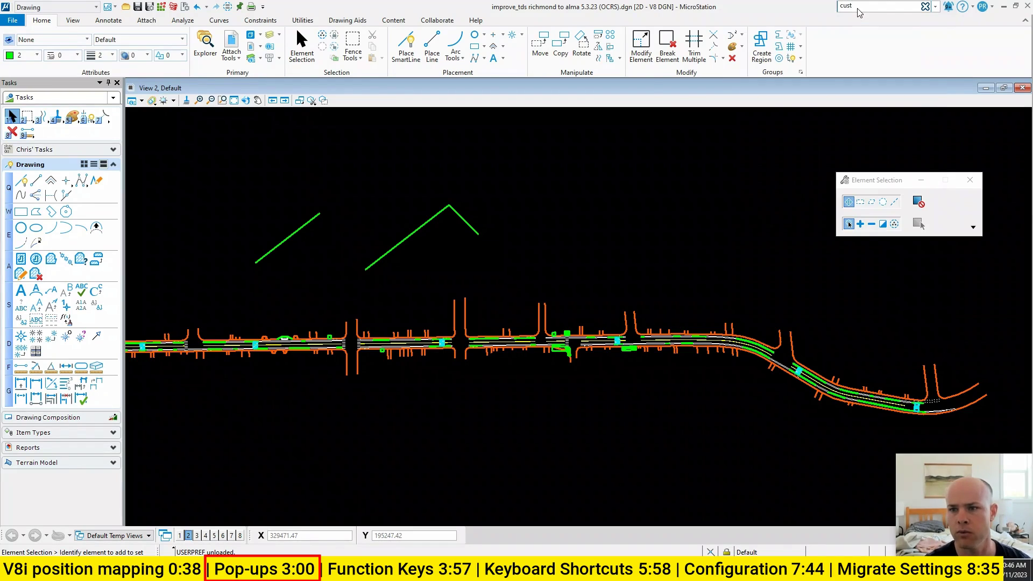
- Examine the tools in Popup Top under the custom Popups group of the Admin workflow's Interface tab, and close the dialog
left_click(515, 142)
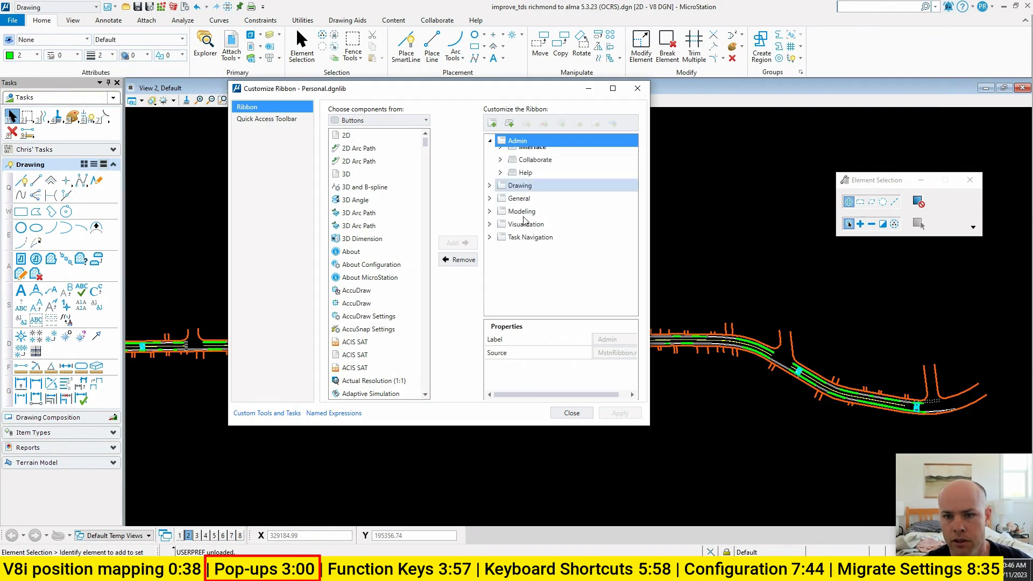
left_click(500, 180)
left_click(511, 205)
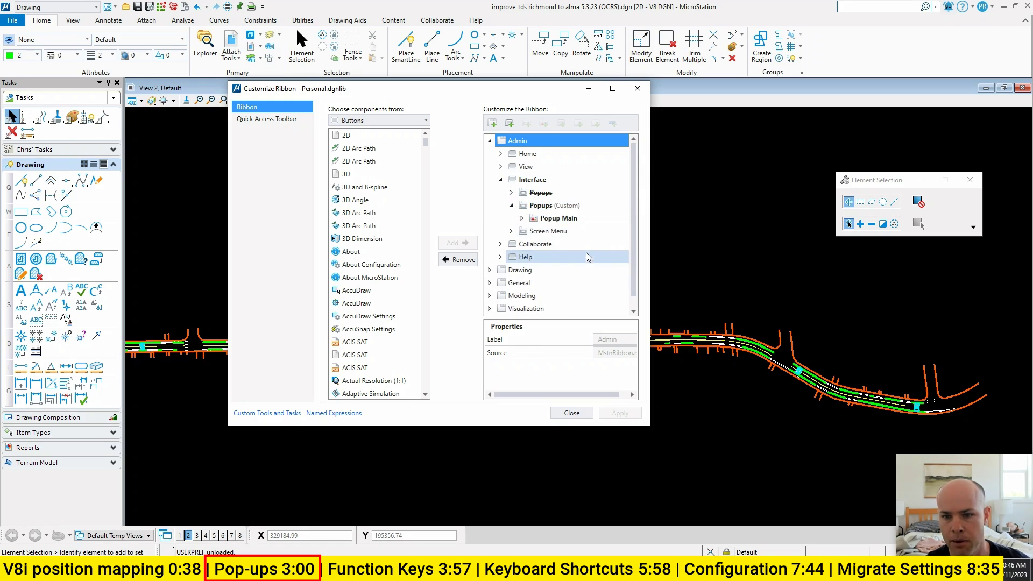
left_click(522, 218)
left_click(532, 231)
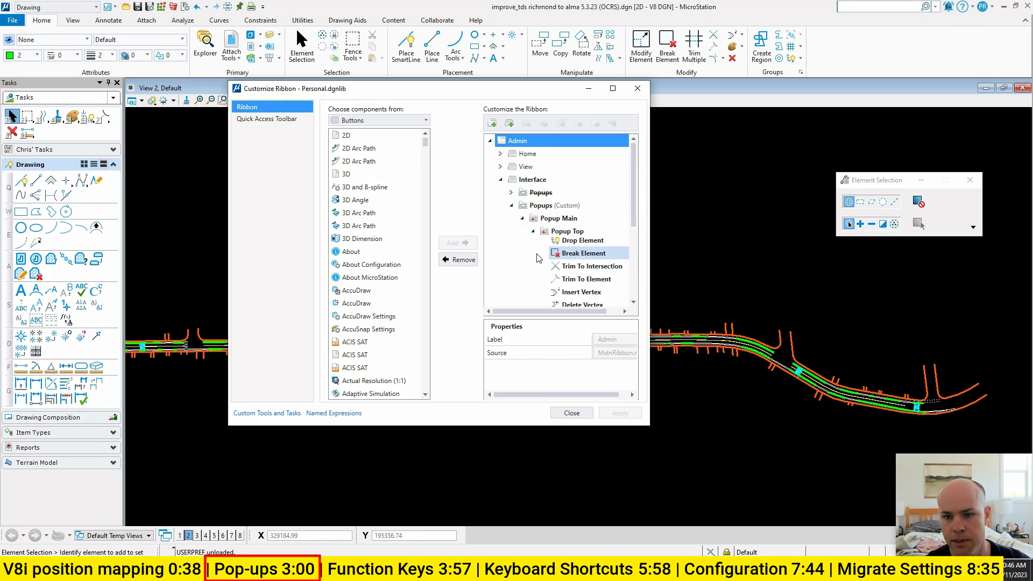
scroll(538, 258, "down", 3)
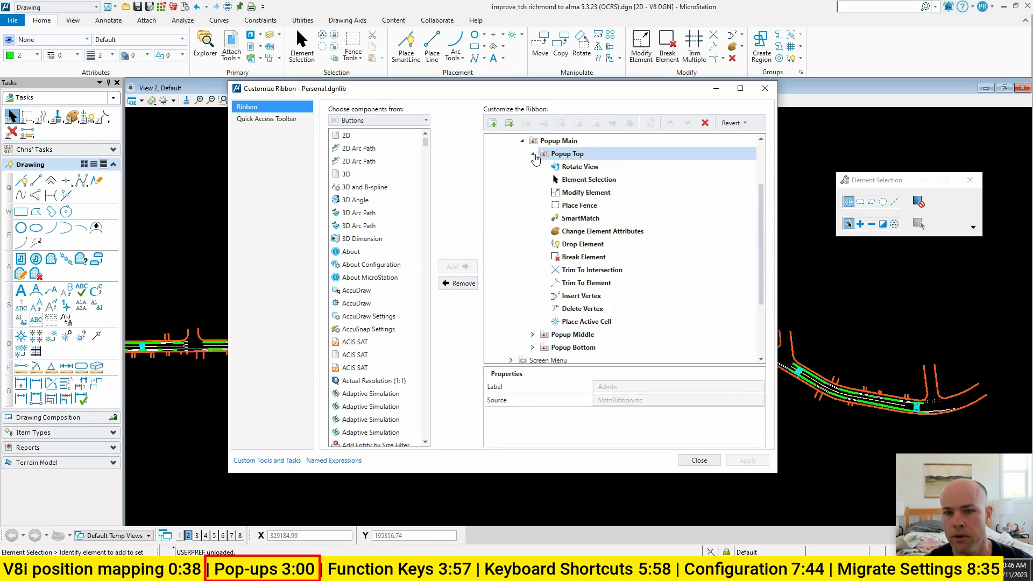
left_click(532, 154)
scroll(538, 243, "up", 5)
left_click(522, 218)
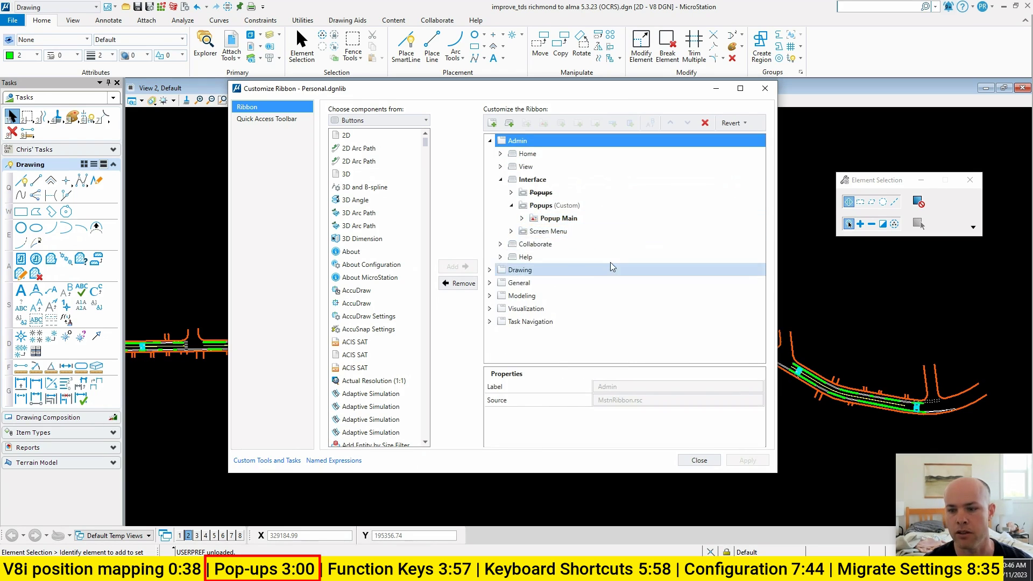
left_click(763, 89)
- Show the Popups toolbar again and examine the numbered list of Change Attributes tools
key("space")
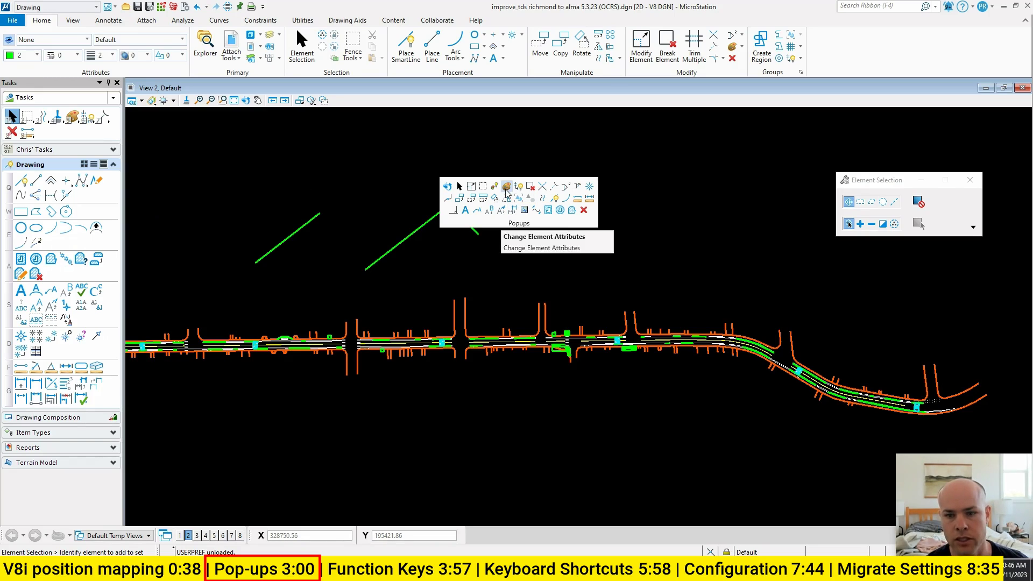
key("5")
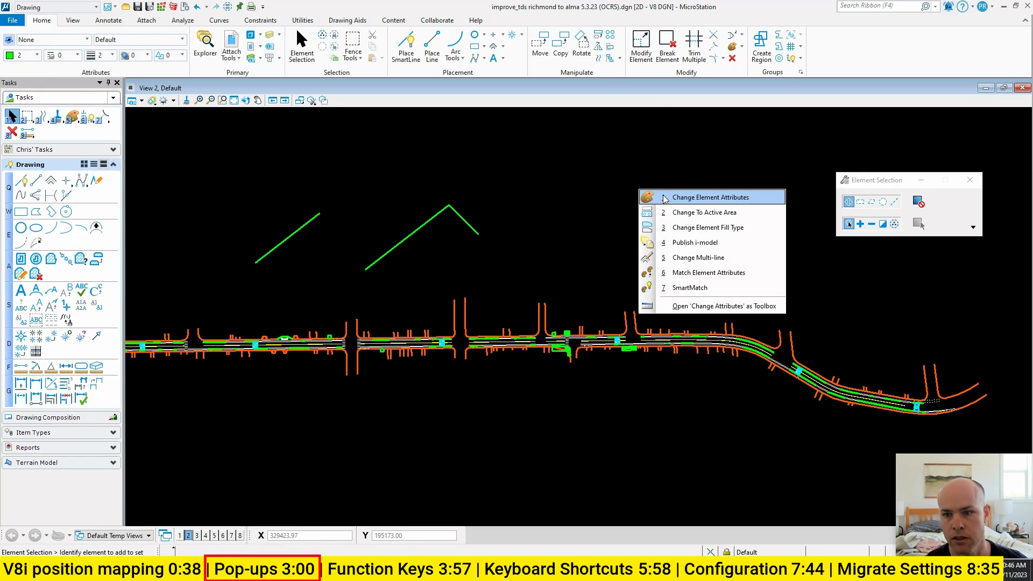
key("Escape")
key("space")
key("space")
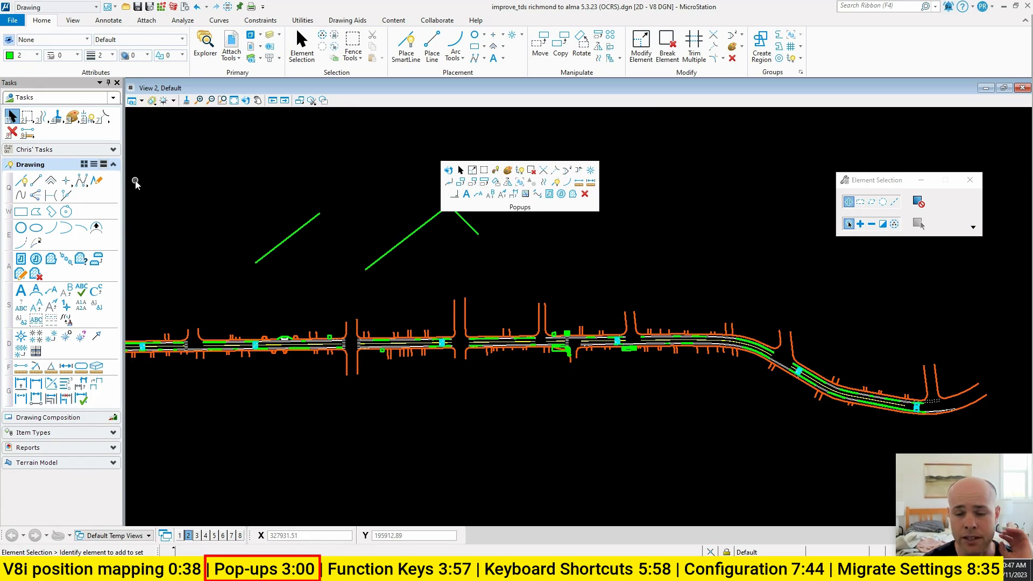
- Start Rotate View from the Popups toolbar and rotate the view by 2 Points so the road corridor runs steeply downward
left_click(576, 170)
key("space")
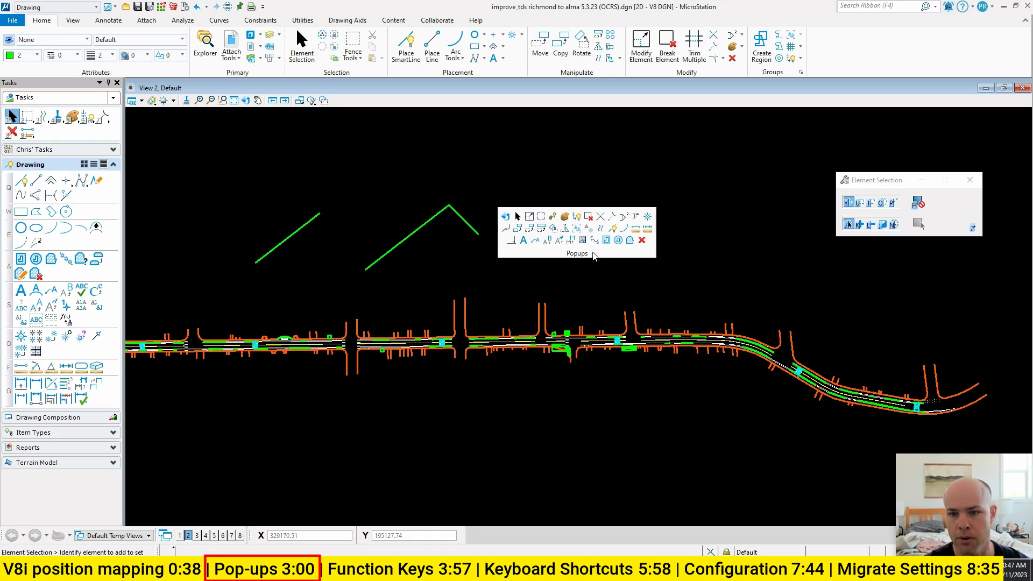
key("Escape")
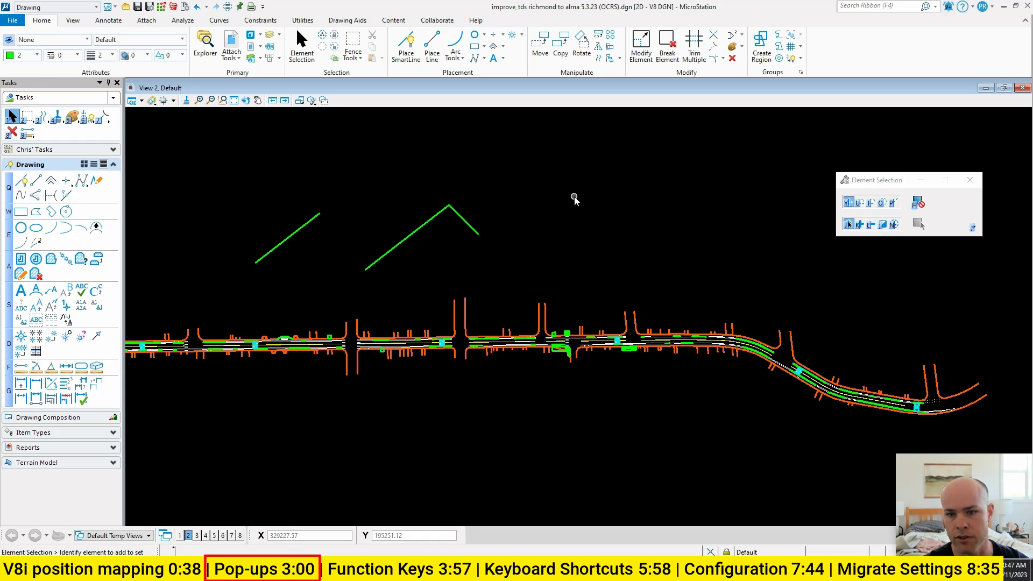
key("space")
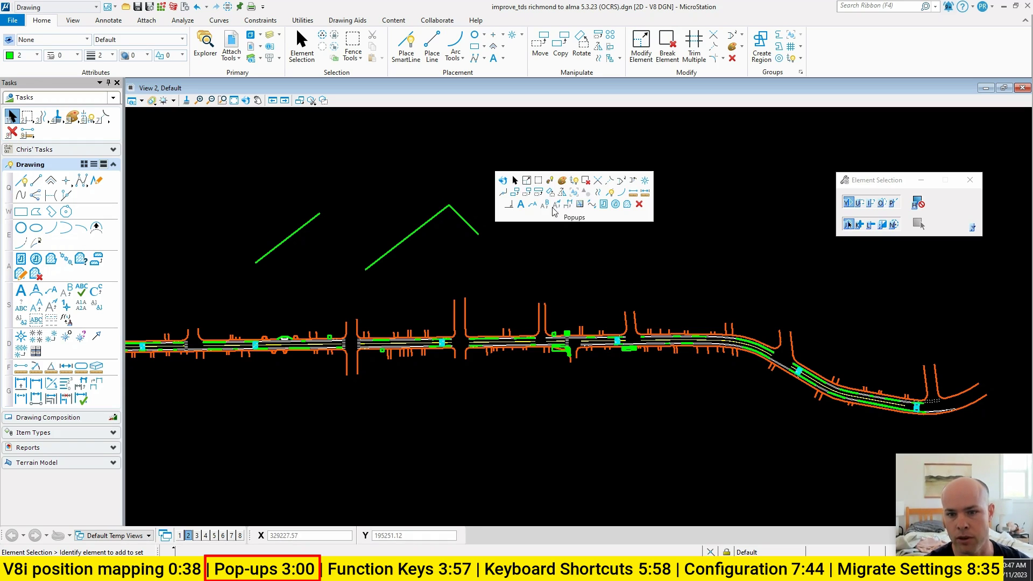
left_click(505, 184)
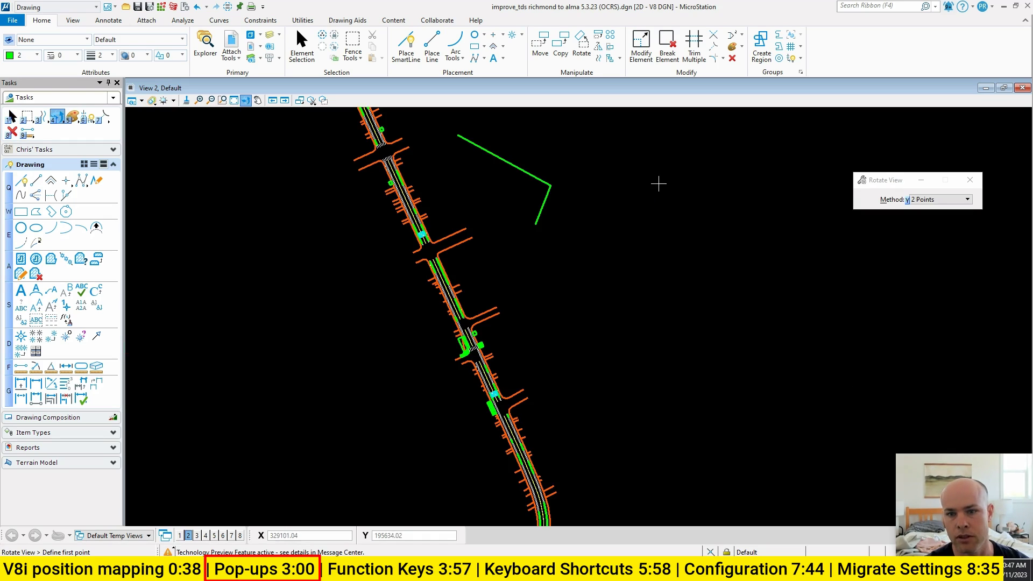
- Restart Rotate View from the Popups toolbar and return the view to its unrotated orientation by changing the method
key("space")
key("space")
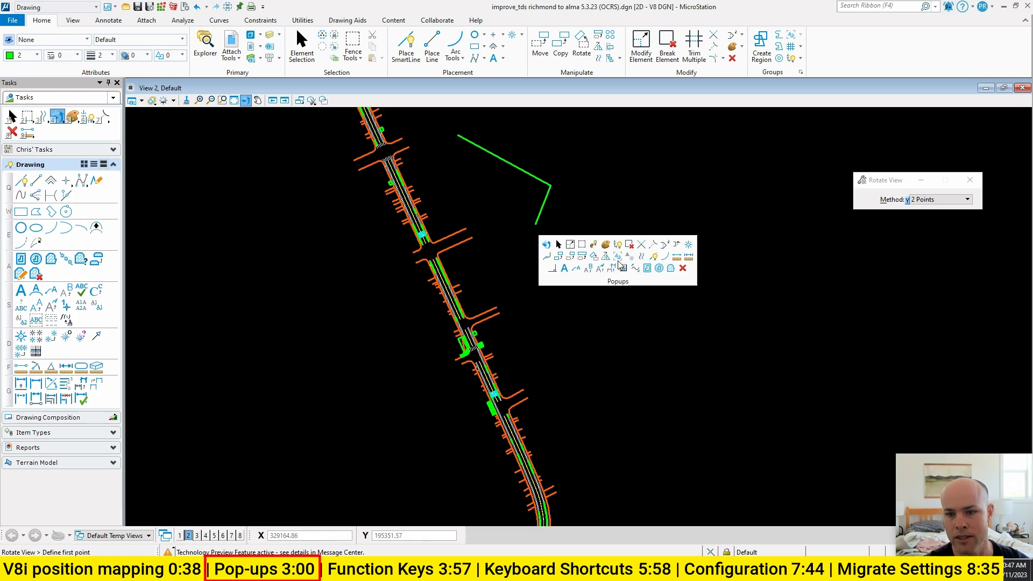
left_click(545, 247)
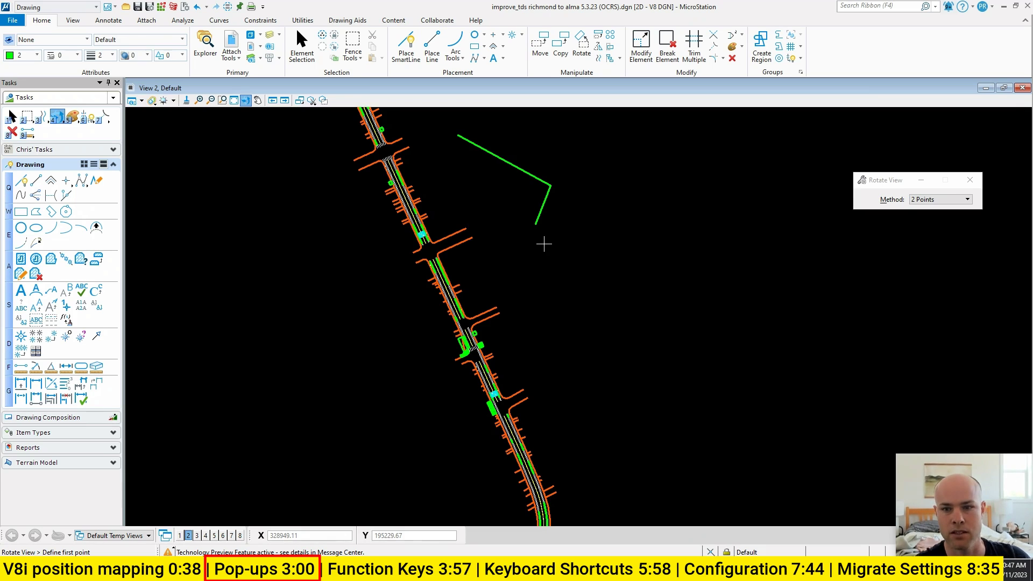
key("space")
left_click(930, 199)
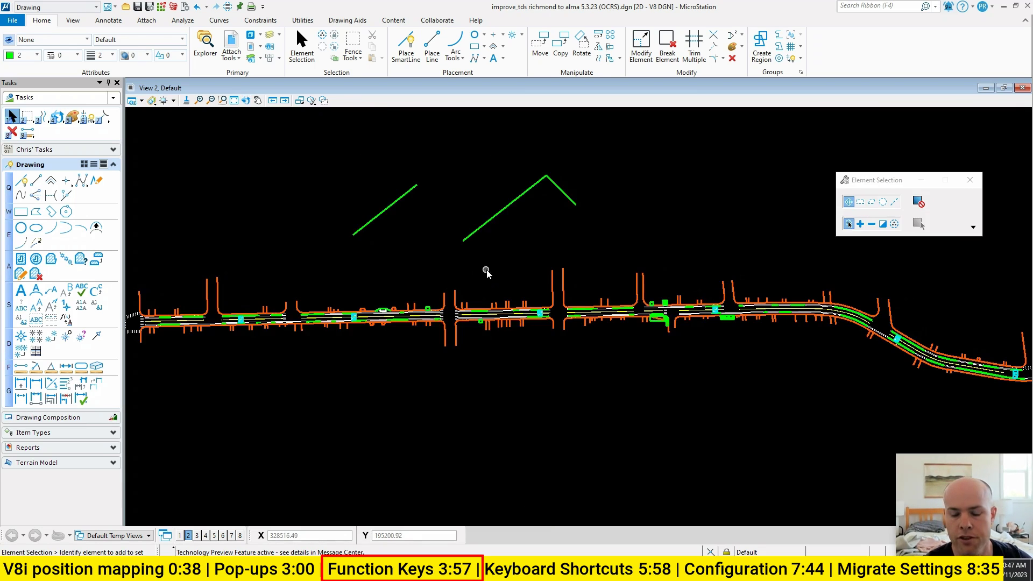
- Search the ribbon for "functio", open the Function Keys dialog, and review the actions assigned to each key
scroll(486, 271, "down", 3)
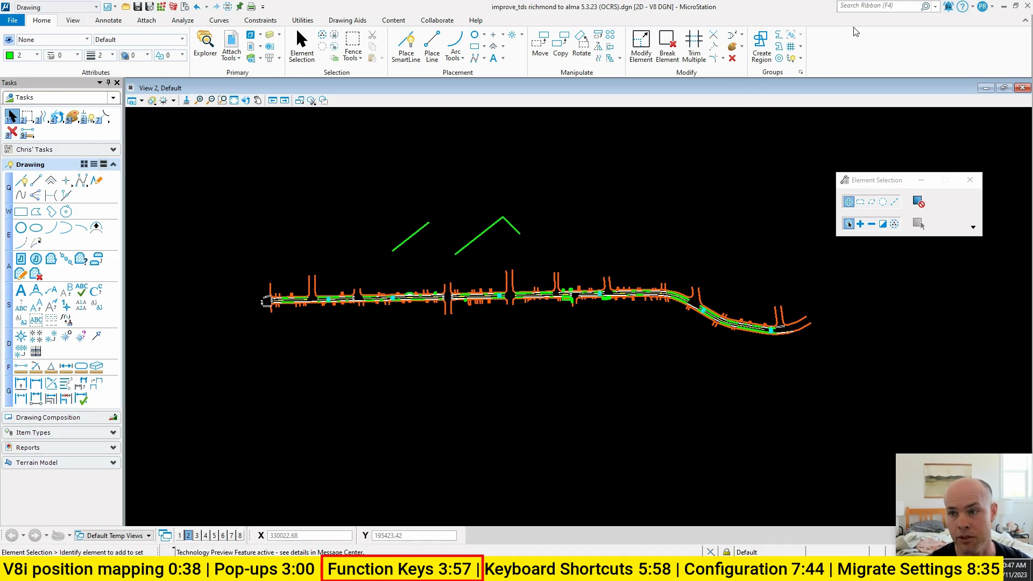
left_click(876, 7)
type("fu")
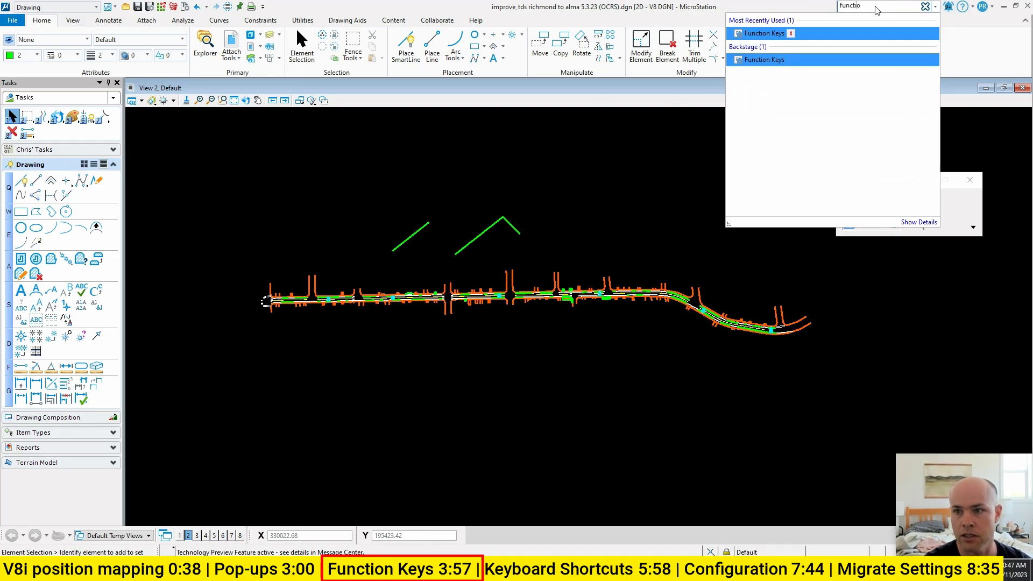
type("nctio")
key("Return")
left_click_drag(678, 386, 691, 415)
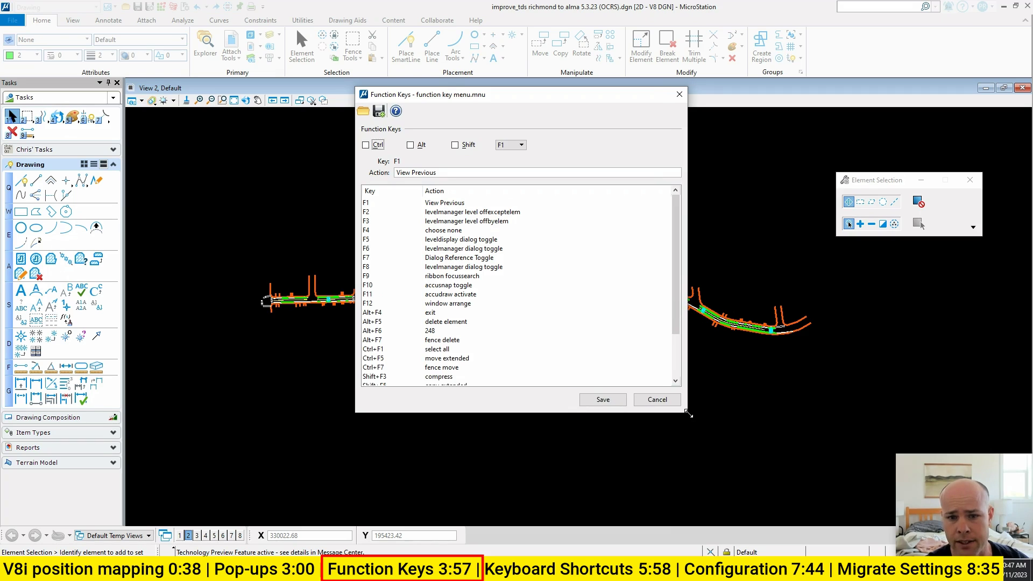
left_click_drag(457, 94, 214, 85)
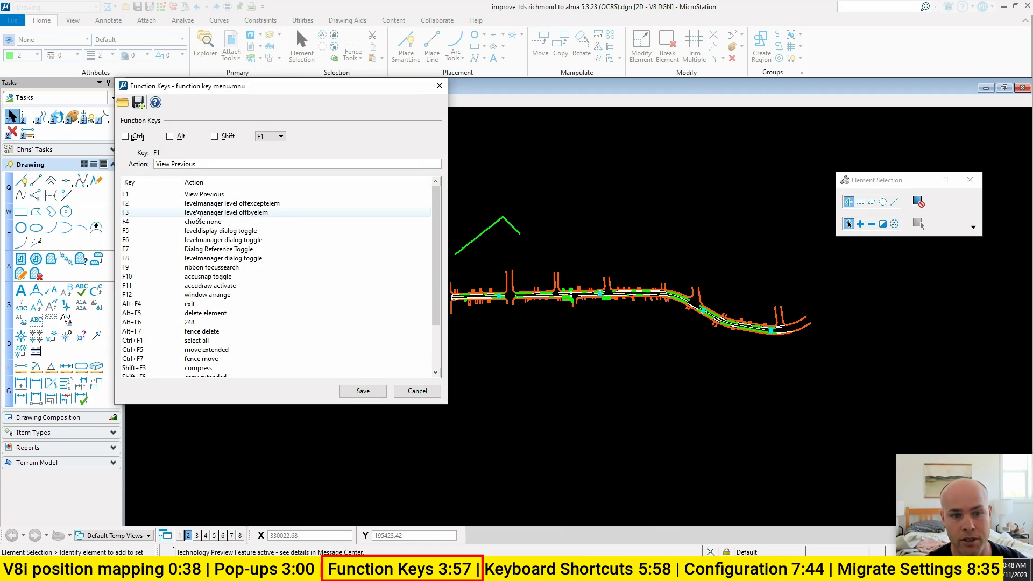
key("Escape")
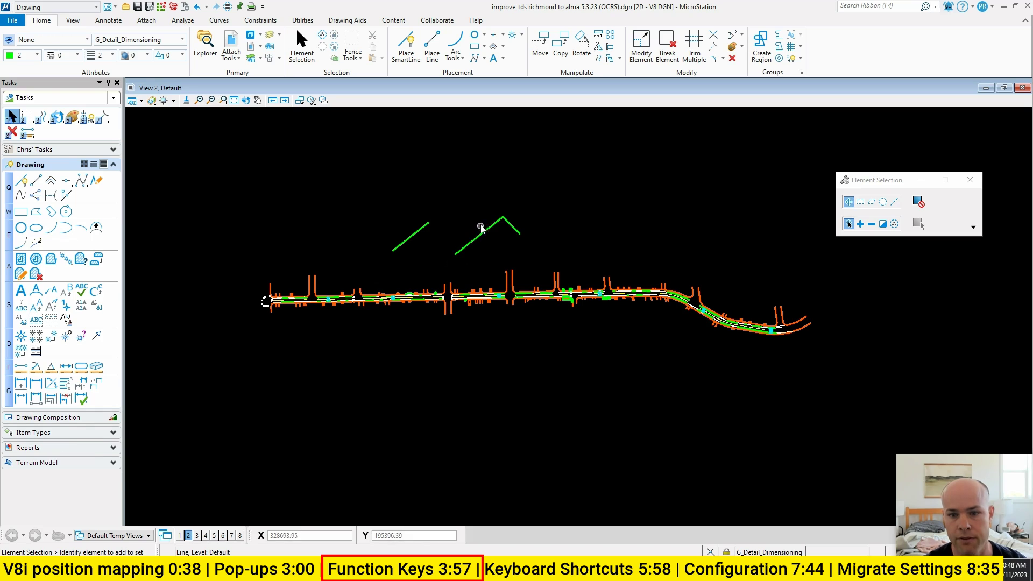
- Try the Change Level tool with Display Only to isolate the level of the longer sloping line in the bent pair
key("F3")
left_click(476, 237)
key("F2")
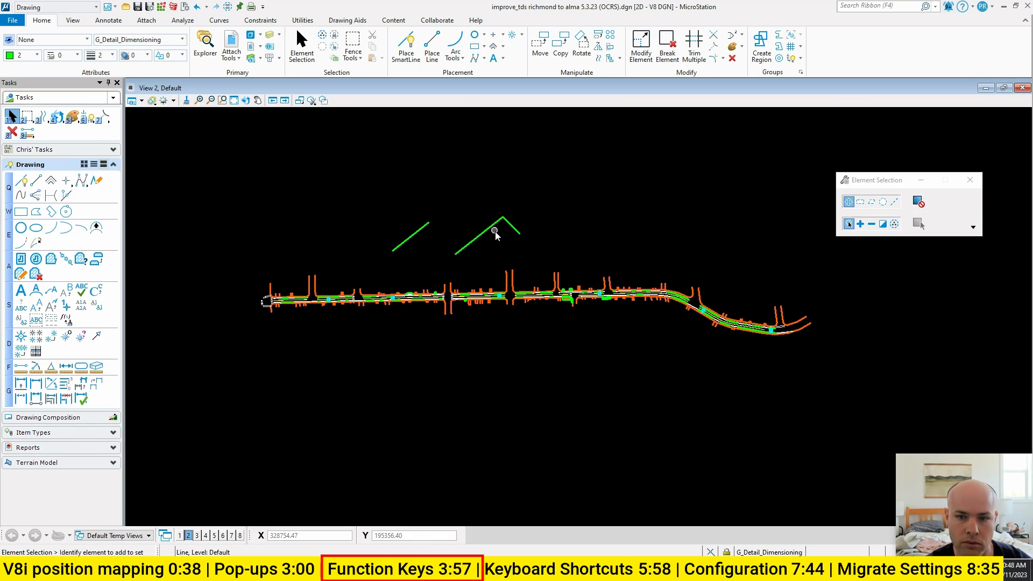
scroll(493, 231, "up", 2)
key("F4")
left_click(479, 233)
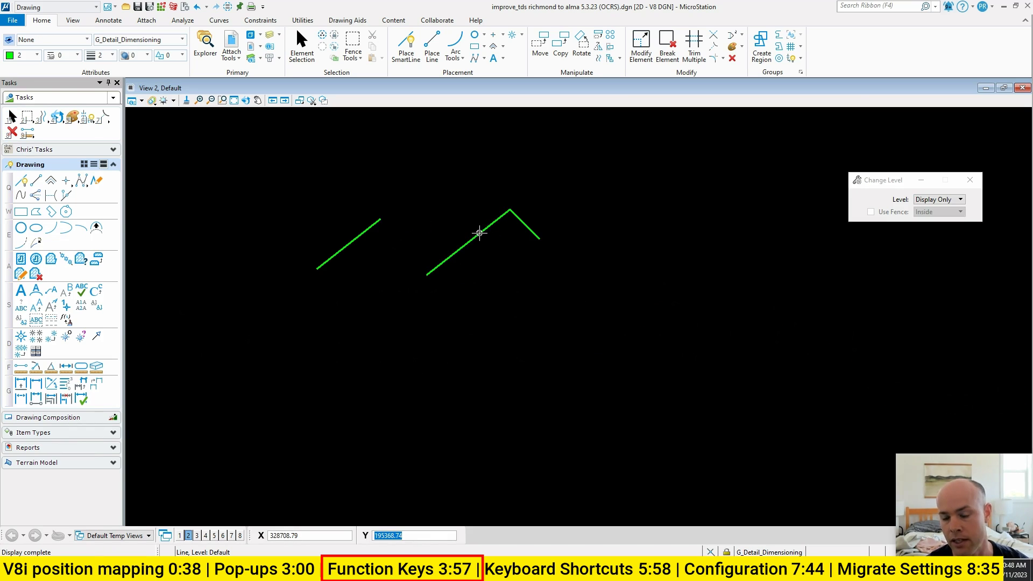
scroll(479, 232, "down", 2)
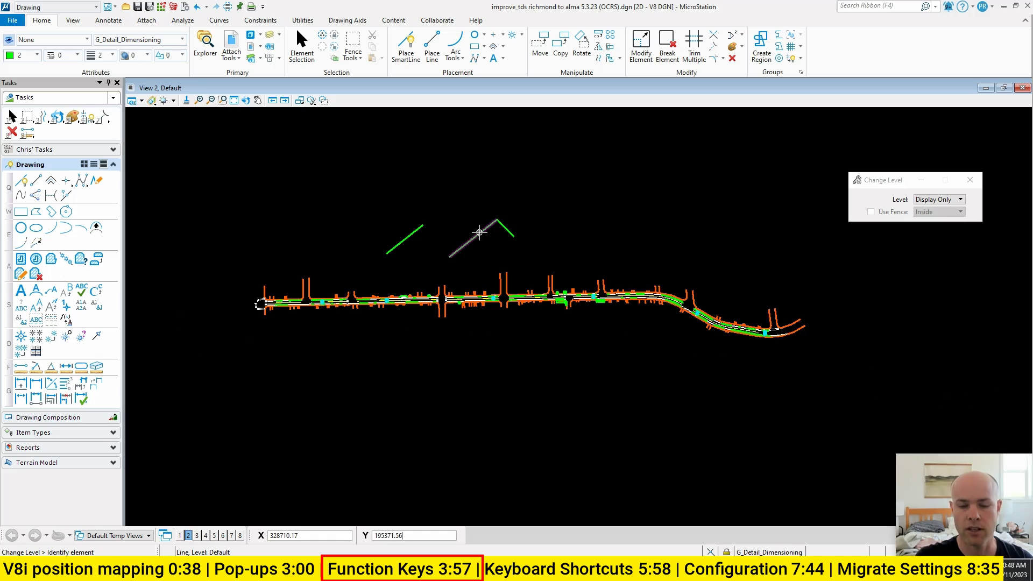
- Search the ribbon for "func" and open the Function Keys dialog
left_click(872, 7)
type("fucnt")
key("BackSpace")
key("BackSpace")
key("BackSpace")
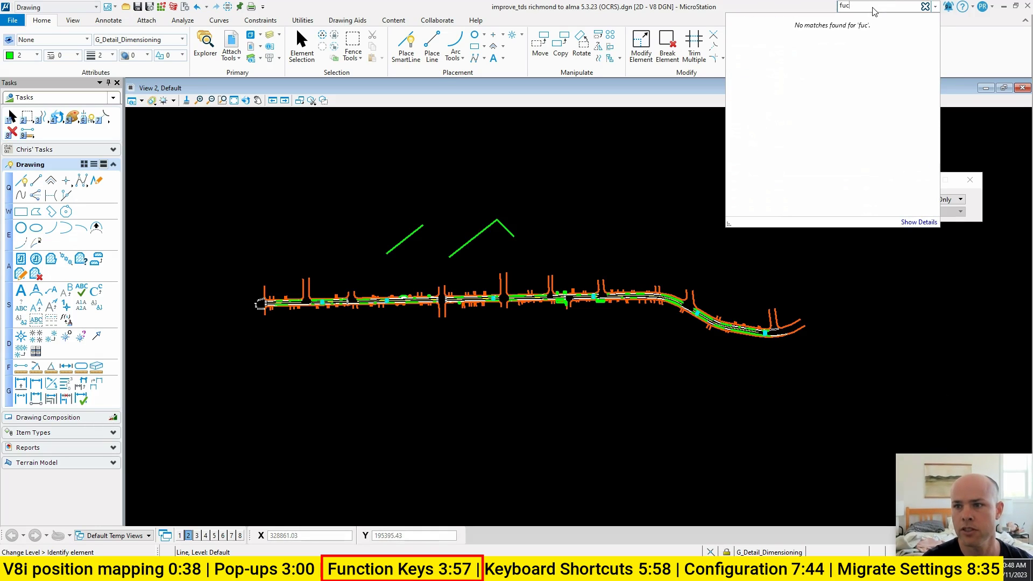
type("nc")
key("Return")
- Examine the actions assigned to F5, F6, F7 and F9, close the Function Keys dialog and return to Element Selection
left_click(253, 231)
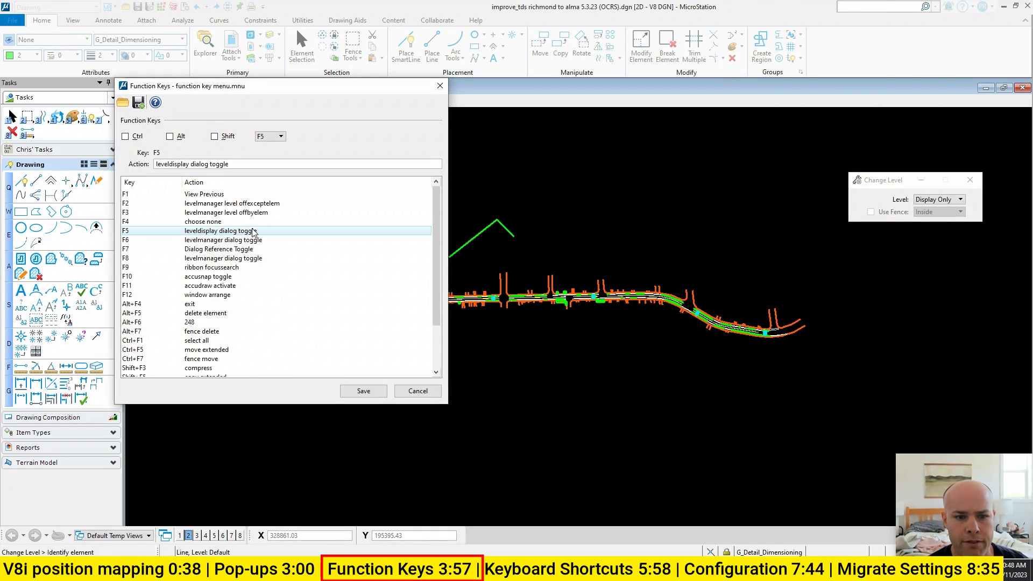
left_click(253, 240)
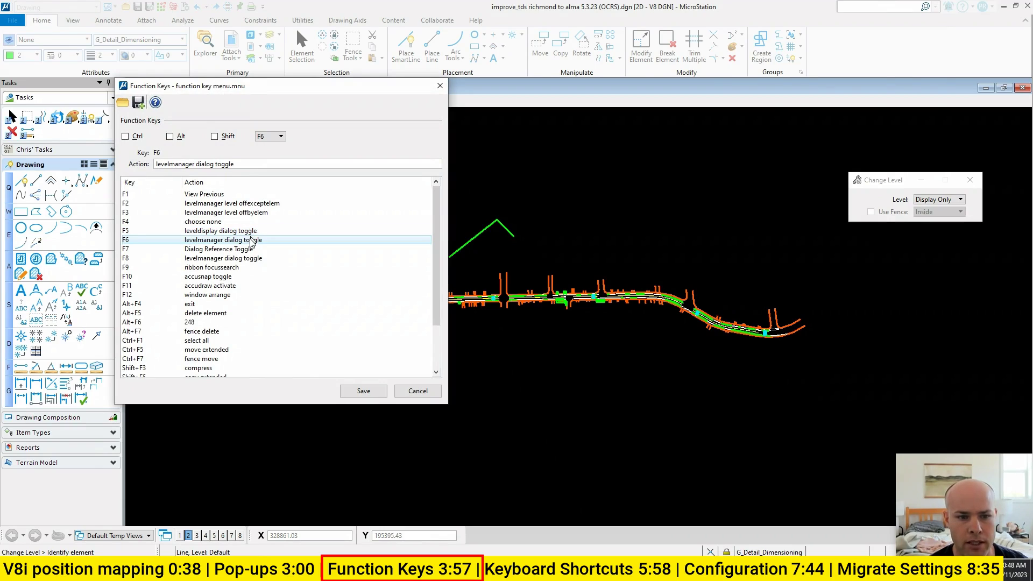
left_click(248, 250)
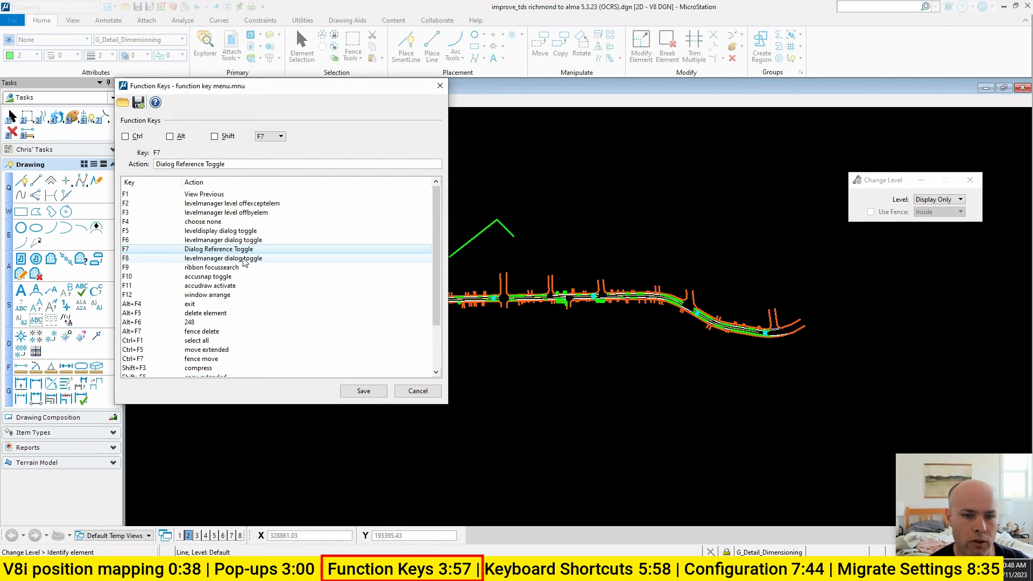
left_click(242, 267)
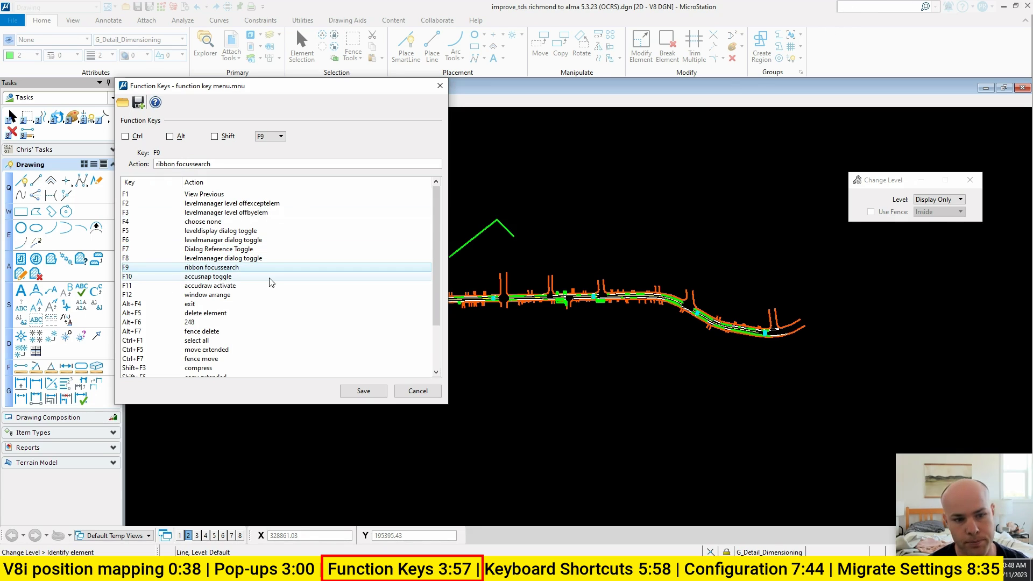
key("Escape")
key("Escape")
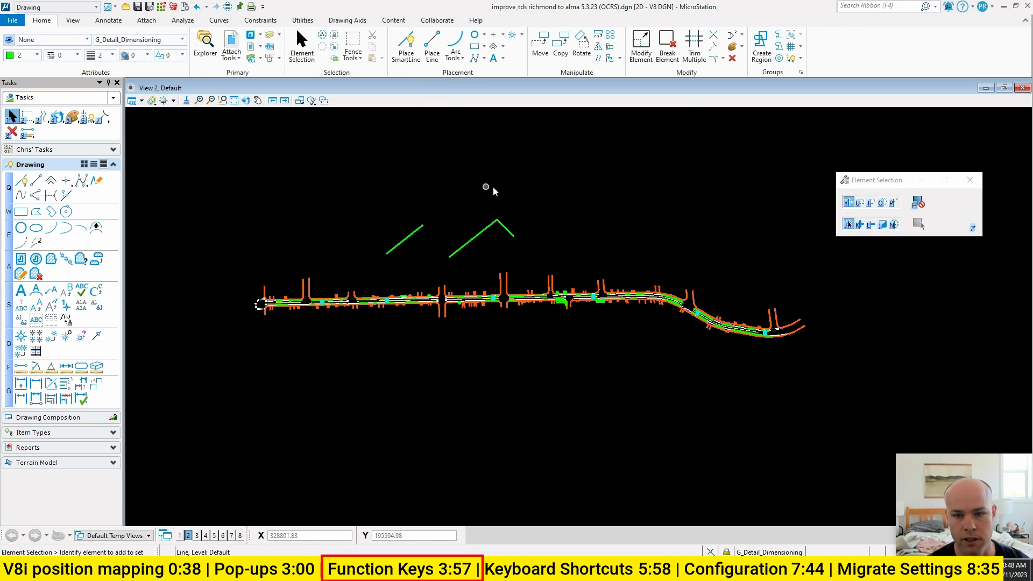
- Toggle the Level Display dialog open and closed, repositioning it higher in the view, and do the same check with Level Manager
key("ctrl+e")
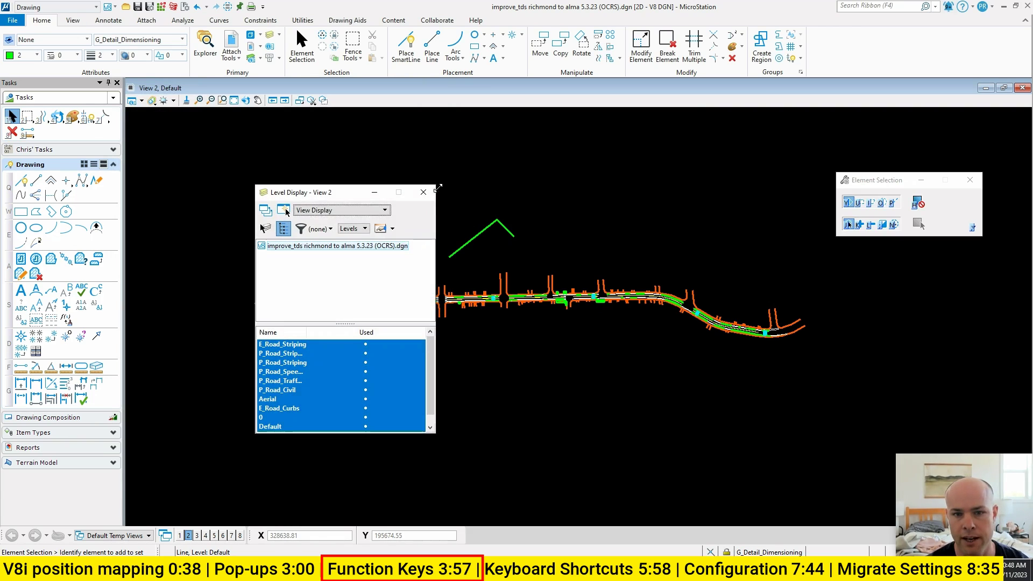
left_click_drag(358, 194, 332, 133)
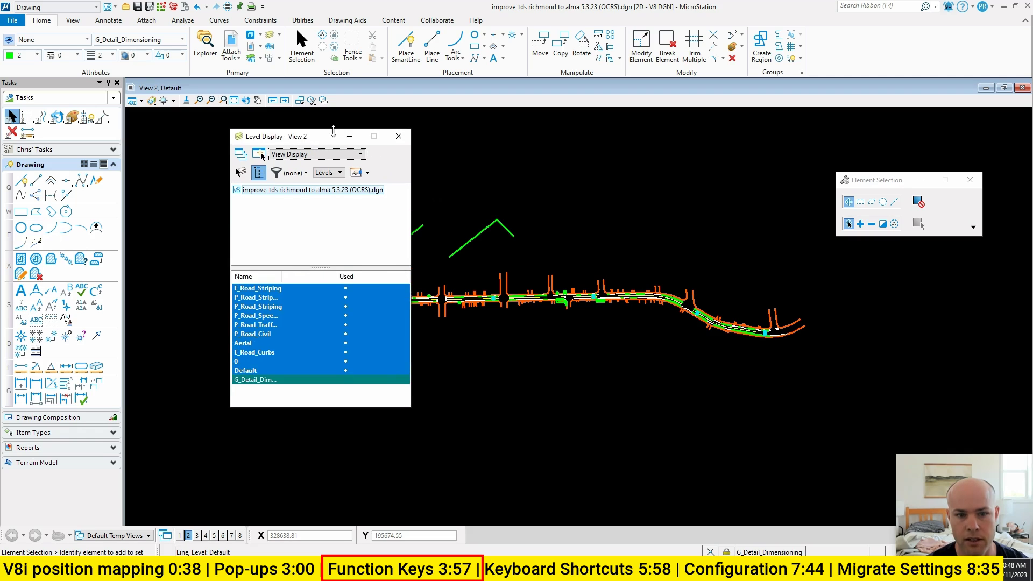
key("ctrl+e")
key("ctrl+l")
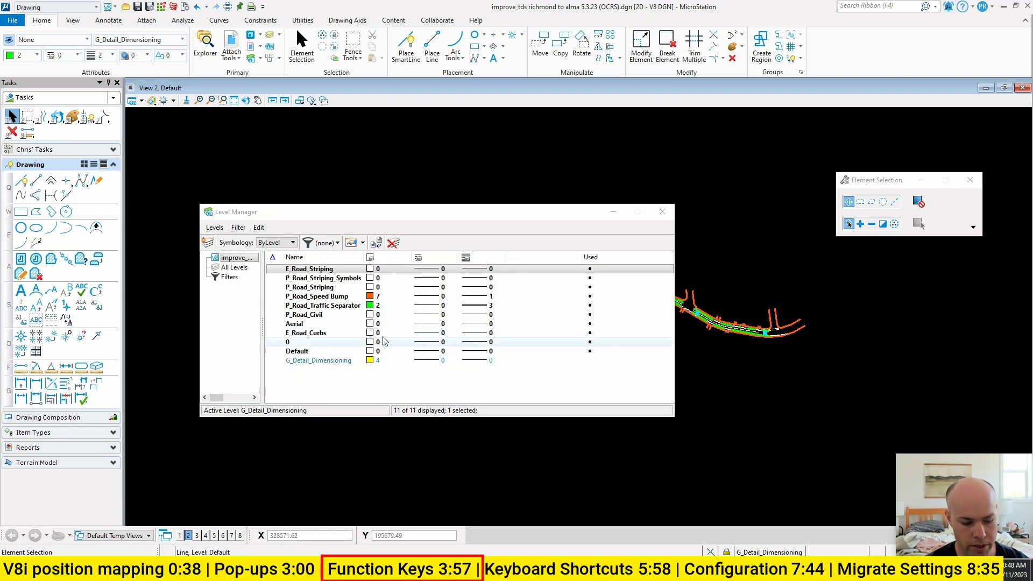
key("ctrl+l")
key("ctrl+r")
key("F3")
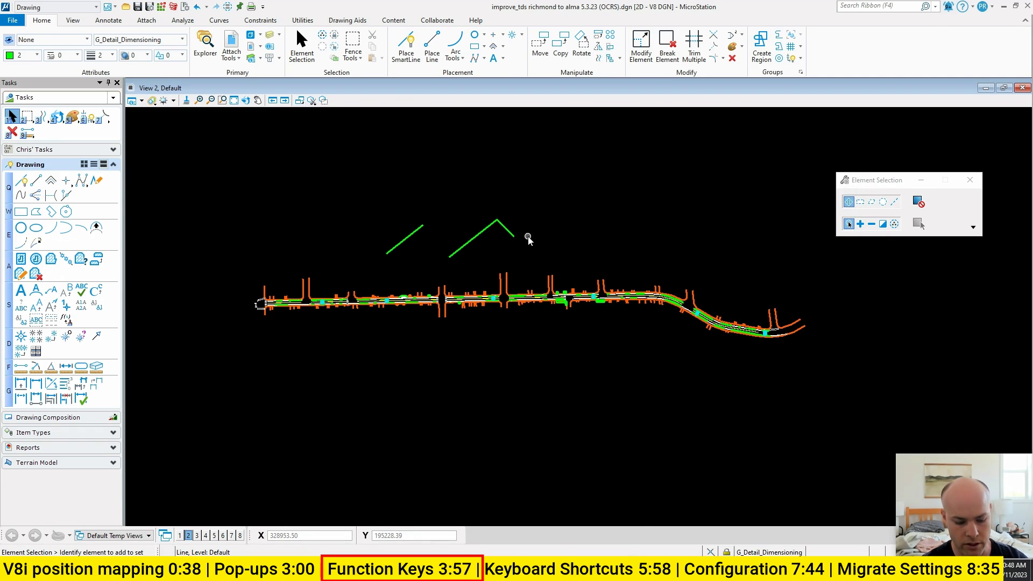
- Search the ribbon for "functio", check the F1 action in the Function Keys dialog, and close it
scroll(573, 181, "down", 2)
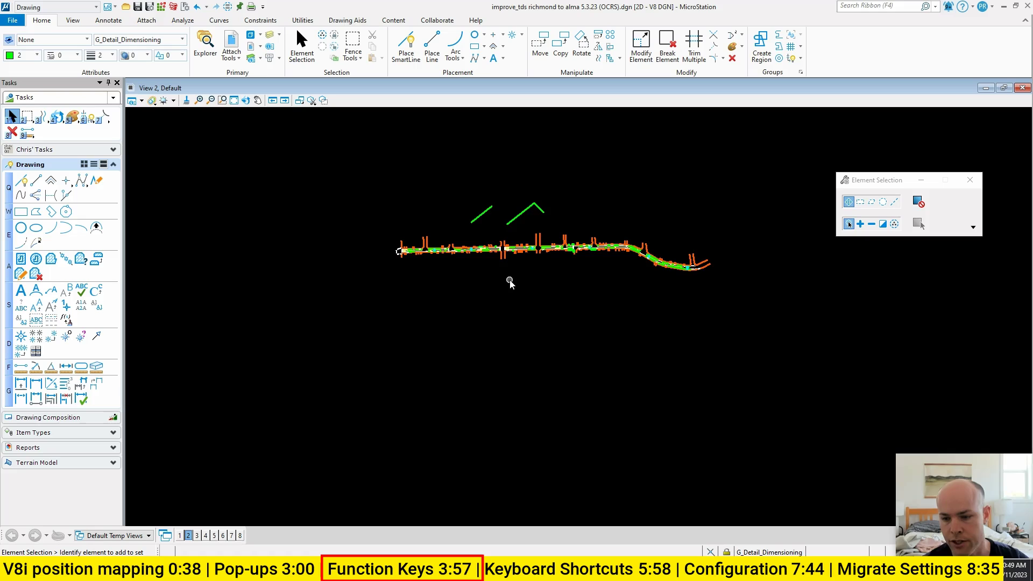
middle_click_drag(505, 291, 459, 309)
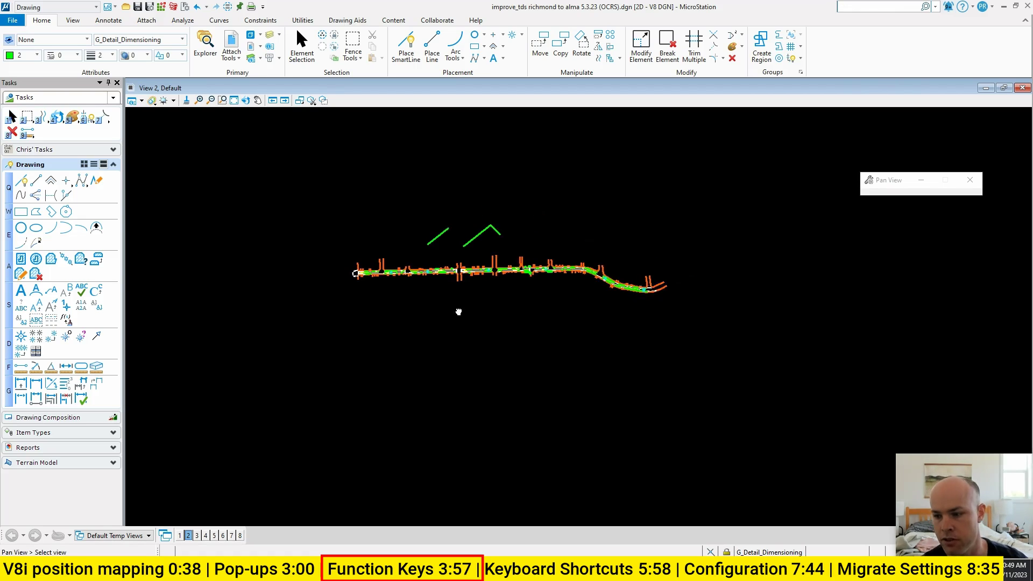
scroll(448, 288, "up", 2)
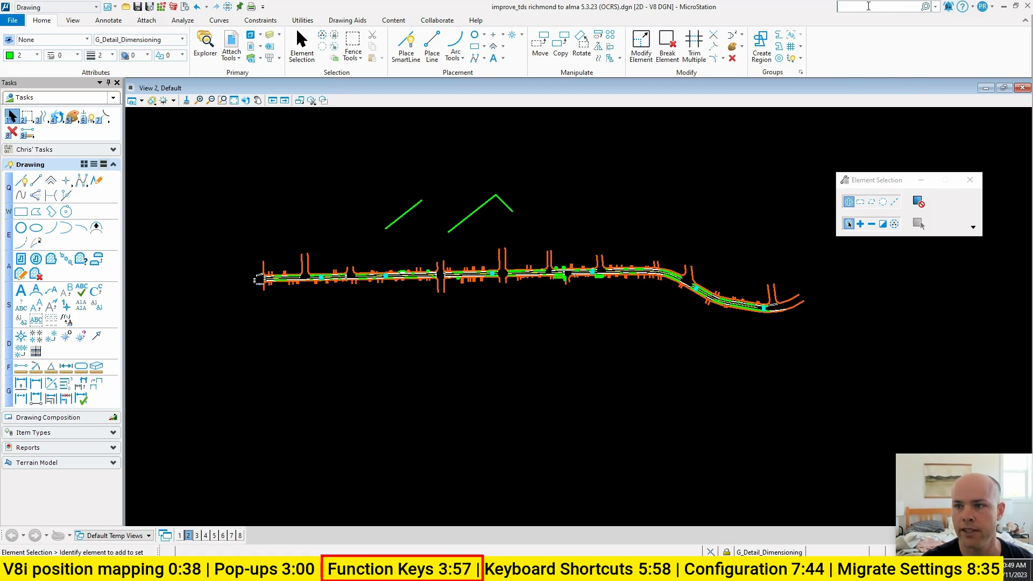
type("functio")
key("Return")
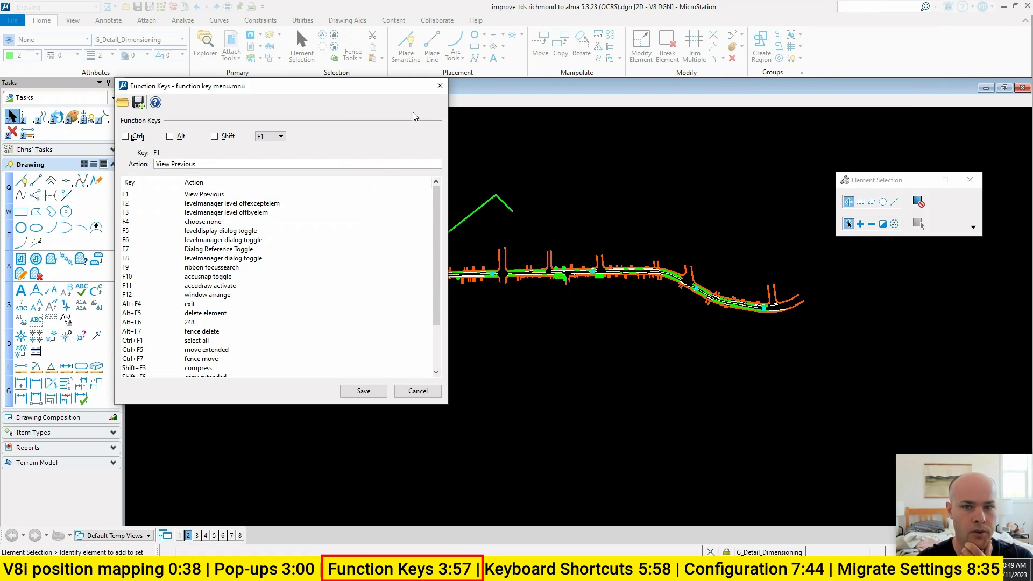
left_click(439, 87)
- Search the ribbon for "key" to open the Key-in dialog, run "view previous", and close the dialog
left_click(858, 9)
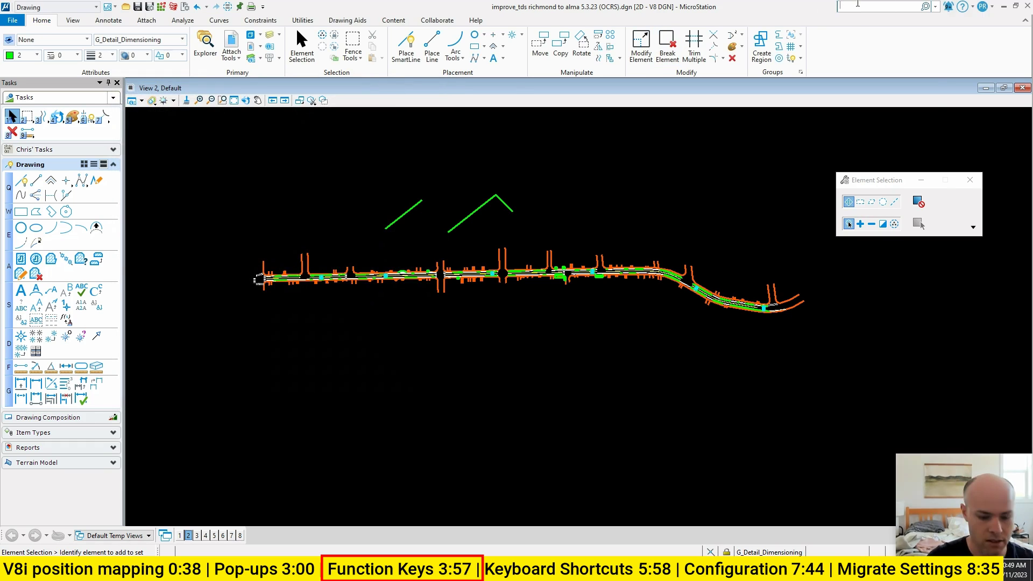
type("key")
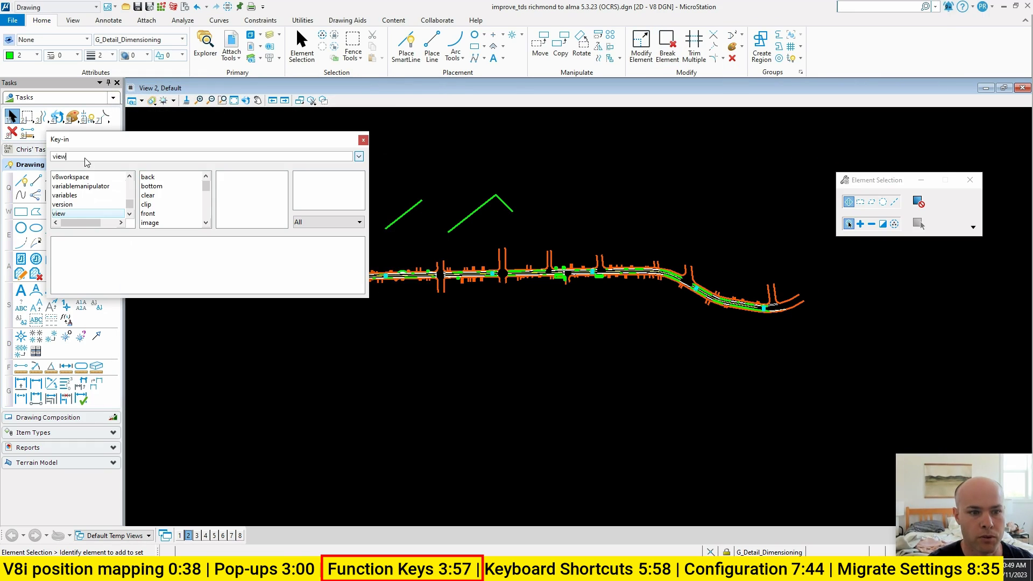
type("previous")
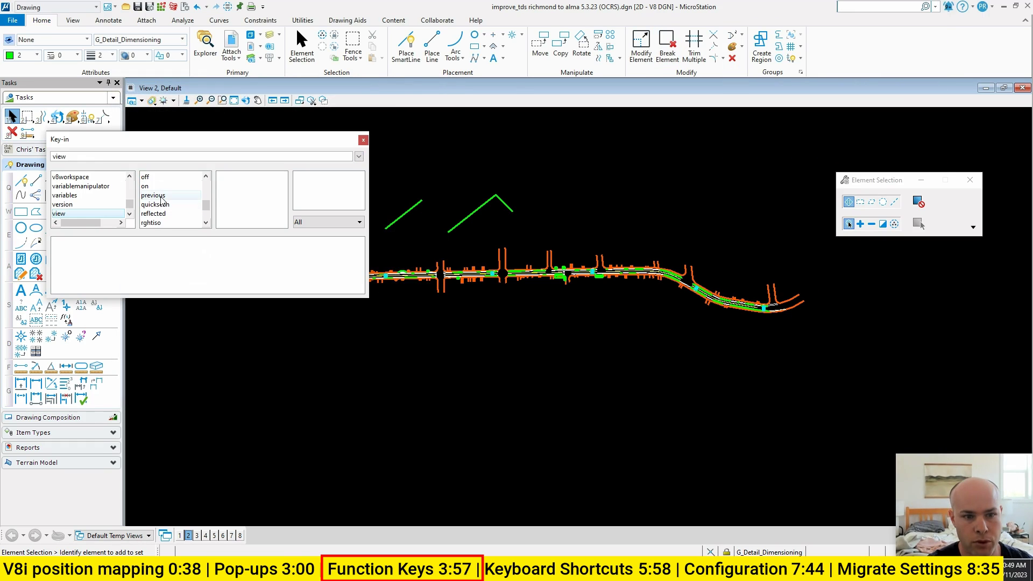
key("Return")
left_click(99, 243)
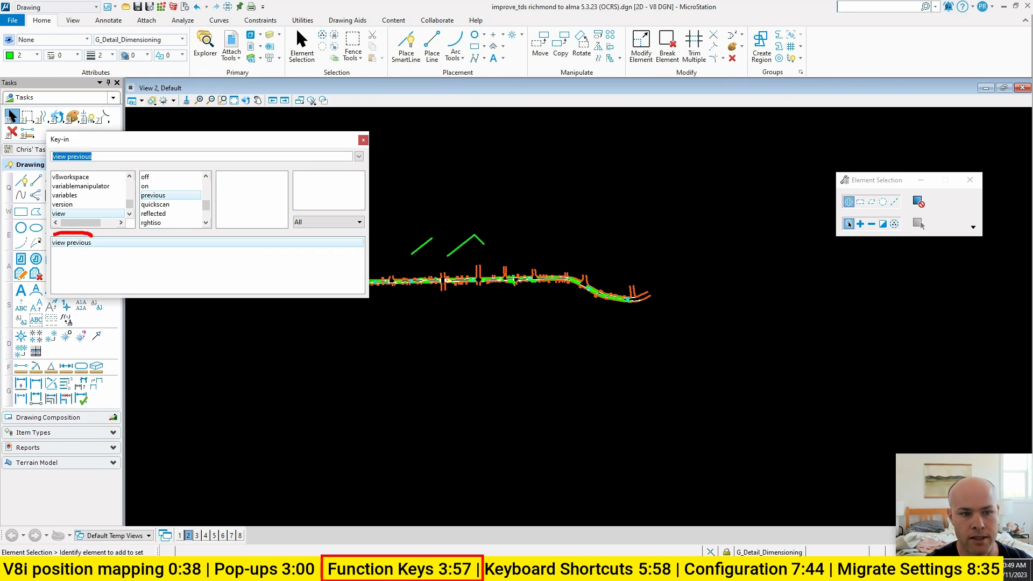
left_click(363, 139)
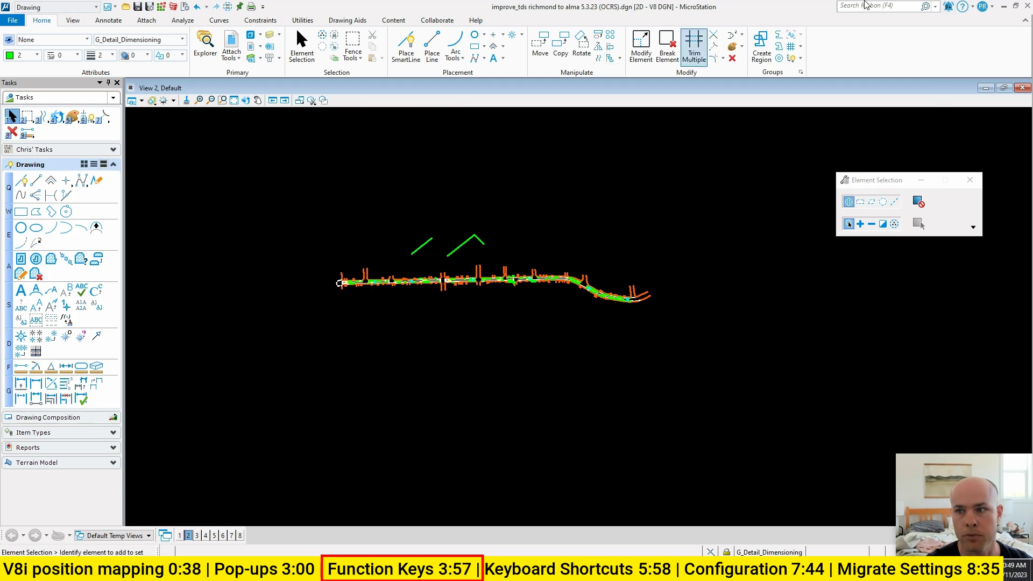
- Search the ribbon for "function", reopen the Function Keys dialog and inspect the action assigned to F1
left_click(871, 6)
type("function")
key("Return")
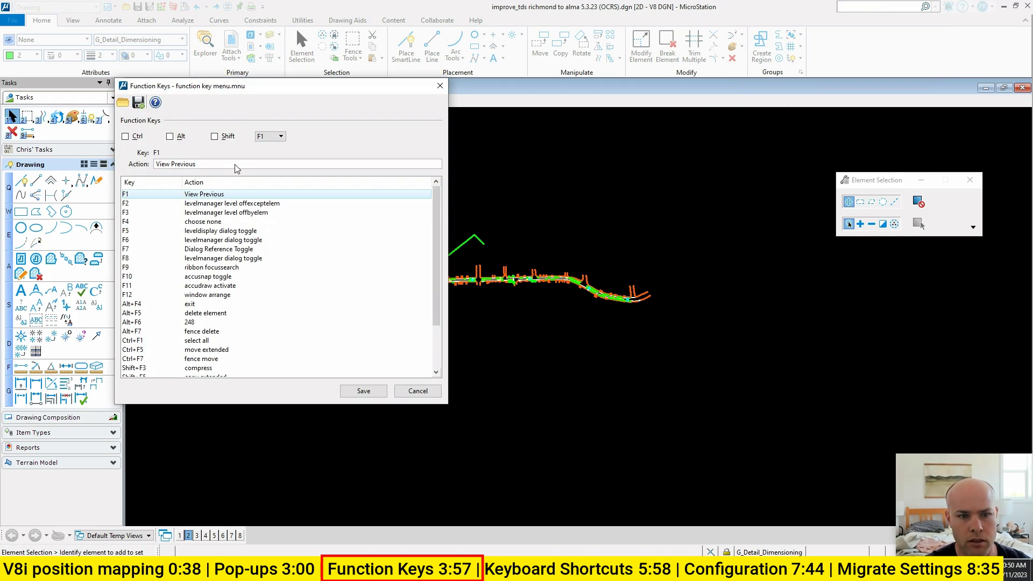
left_click(239, 164)
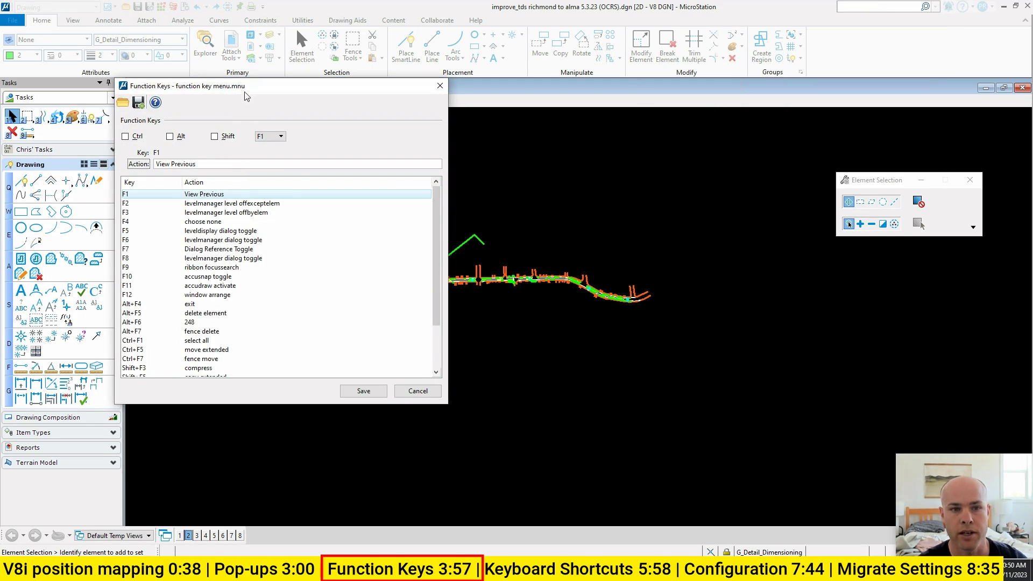
- Move the Function Keys dialog over the drawing area and load function key menu.mnu from the prefs folder
left_click_drag(244, 91, 425, 117)
left_click(306, 132)
left_click(477, 214)
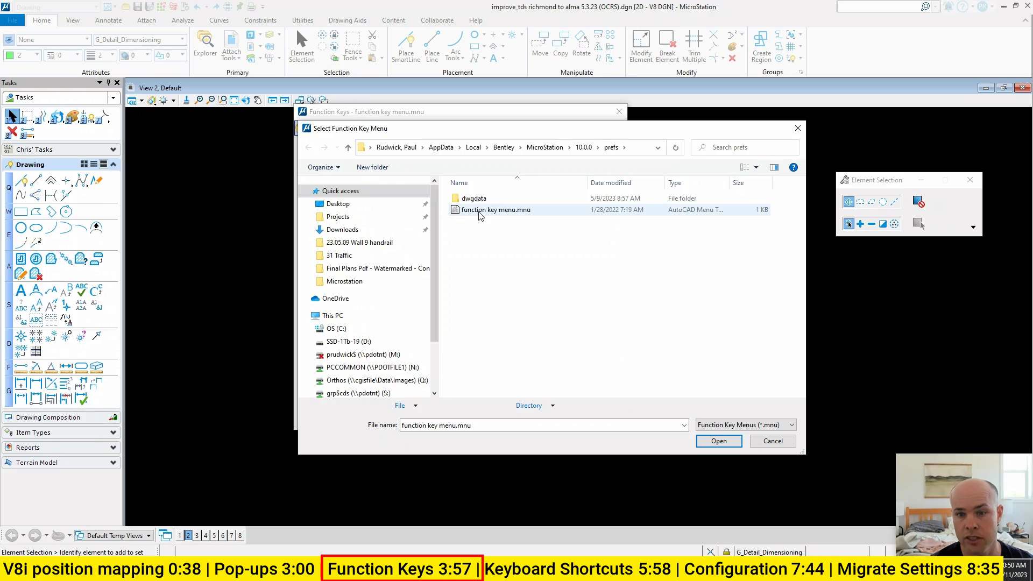
double_click(480, 215)
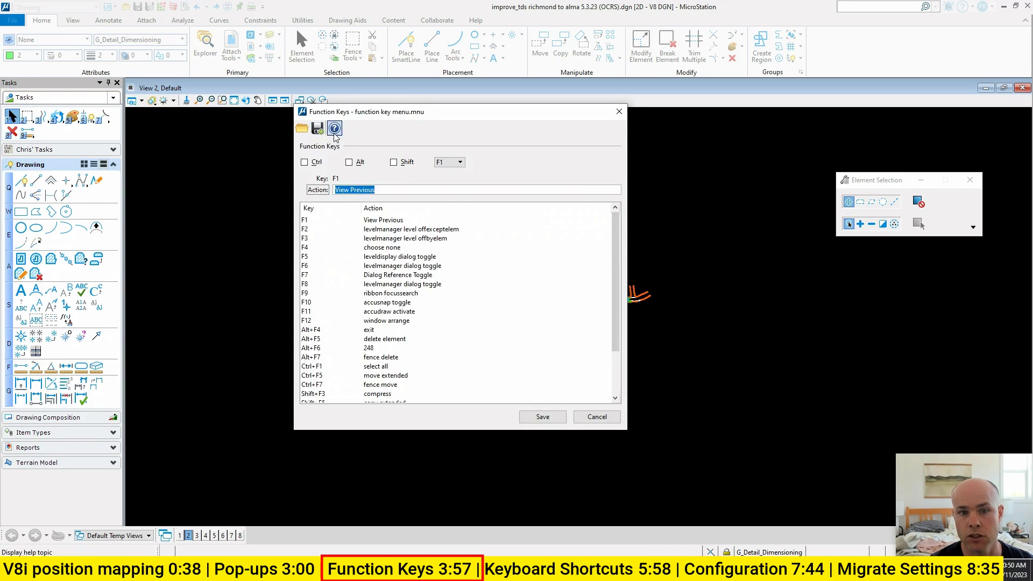
- Open function key menu.mnu in Notepad++ to examine its key assignments, close the file and leave the Function Keys dialog
left_click(321, 131)
right_click(493, 211)
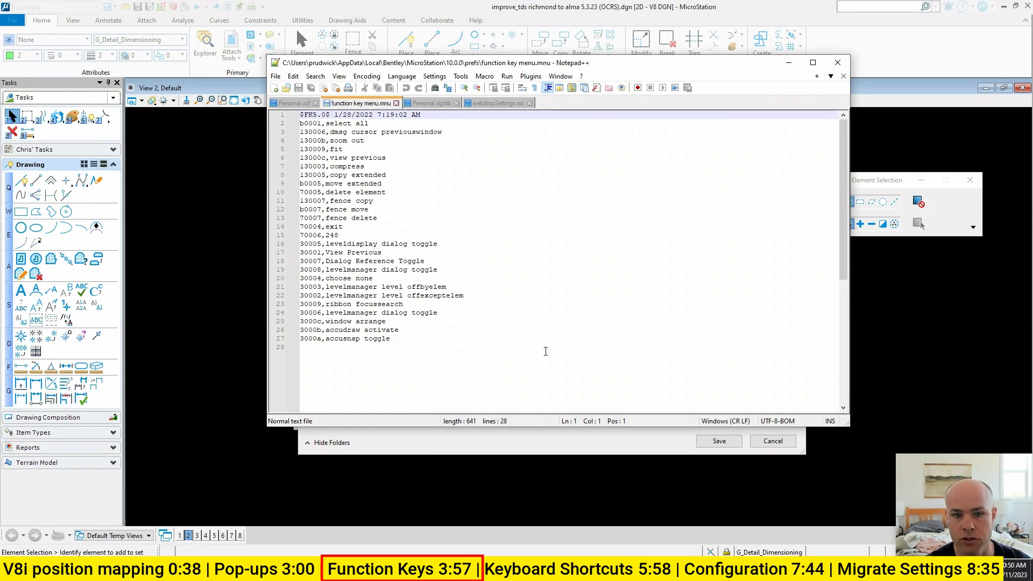
left_click_drag(545, 351, 325, 96)
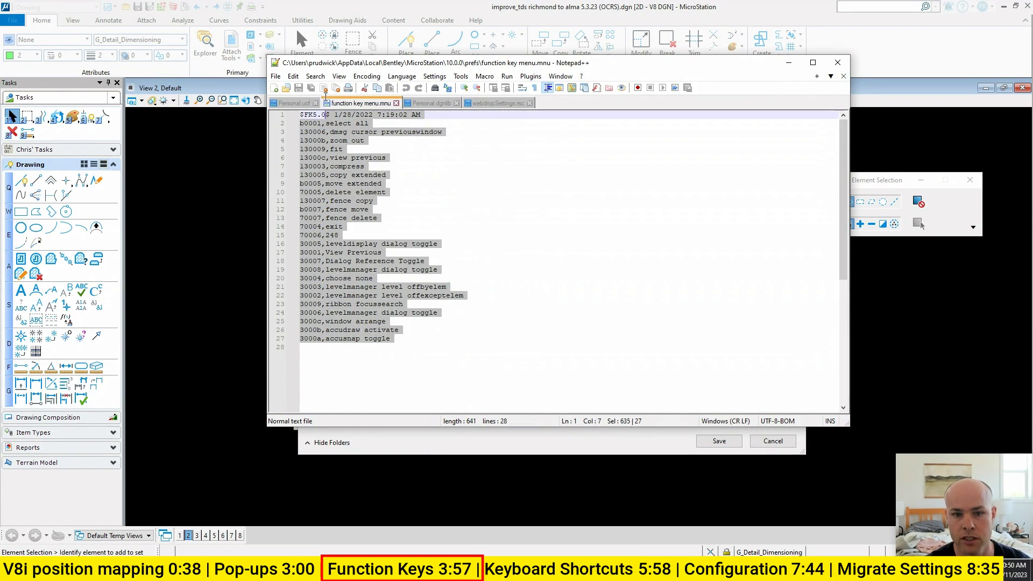
left_click(372, 175)
left_click(396, 104)
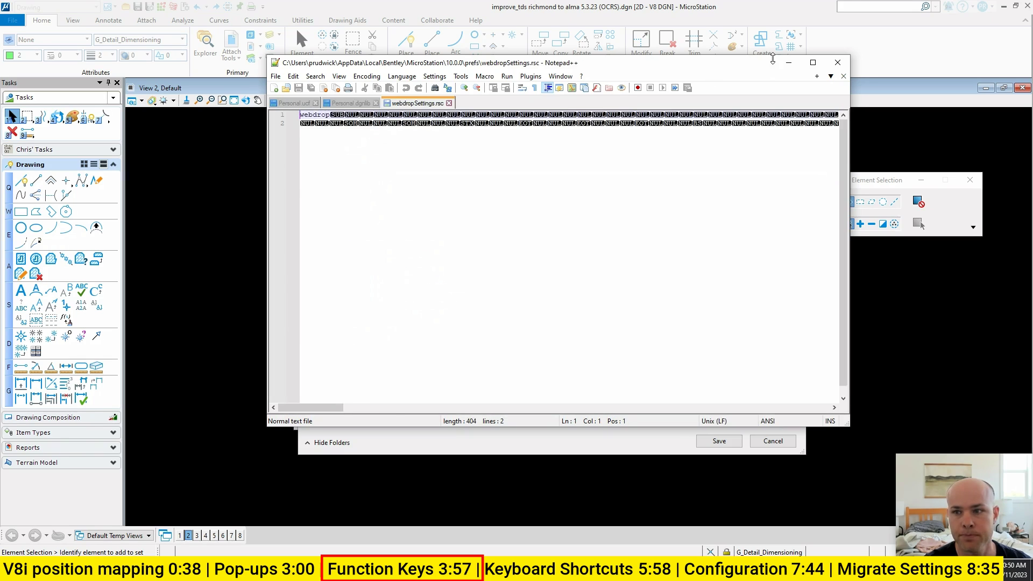
left_click(788, 63)
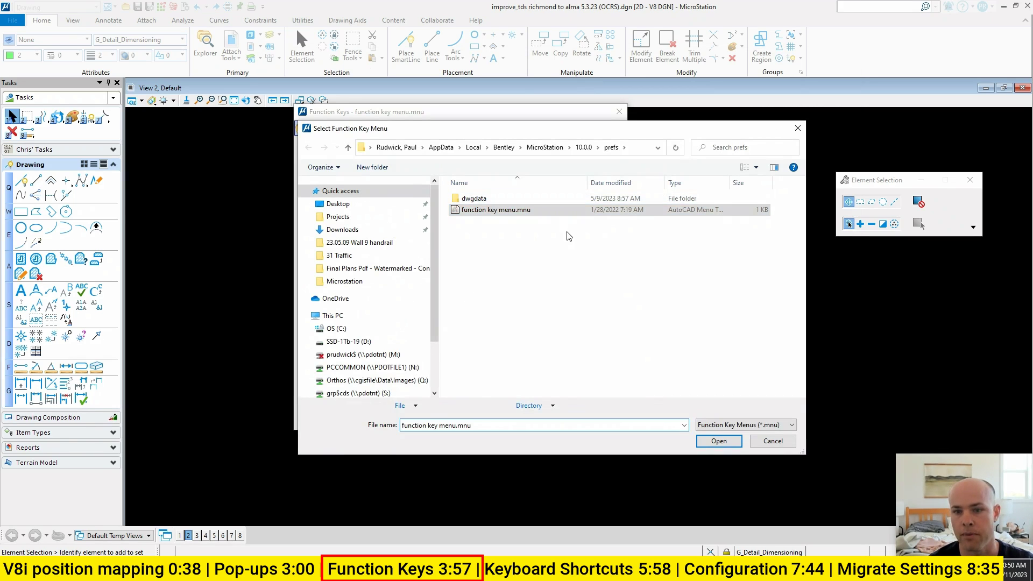
key("Return")
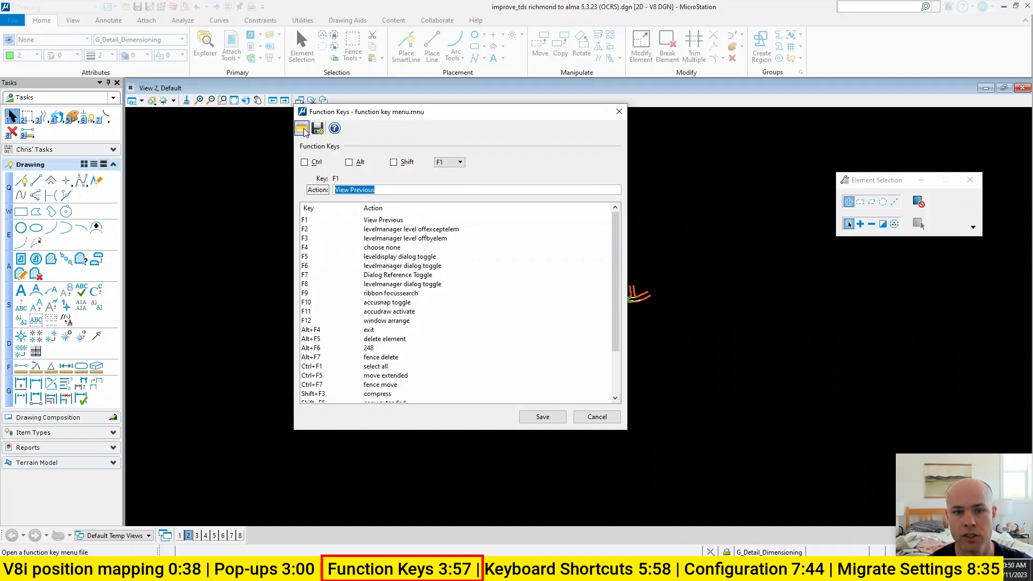
left_click(619, 112)
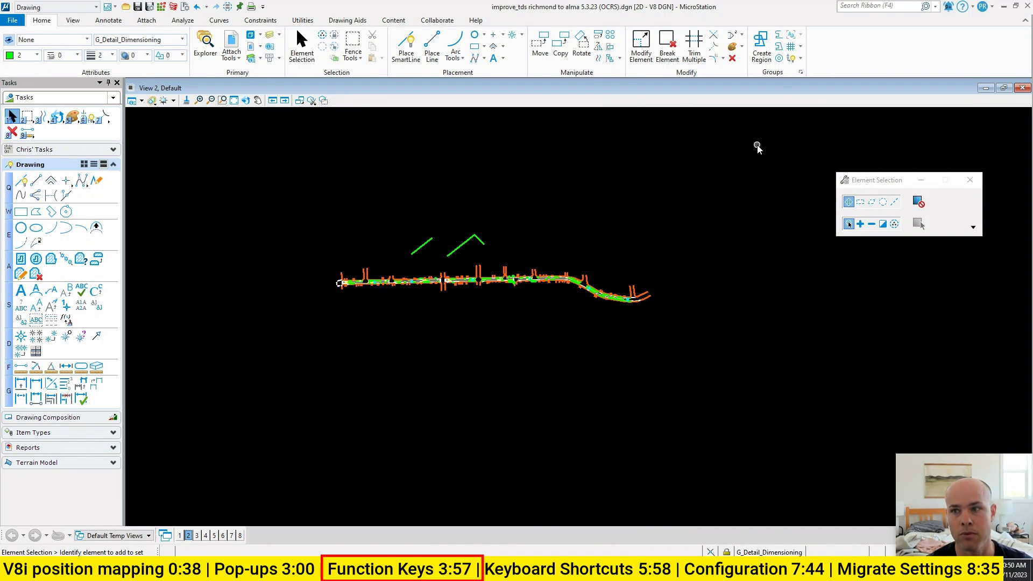
- Open Configuration Variables through a ribbon search for "con", filter the list by "function", and select MS_FKEYMNU
left_click(874, 7)
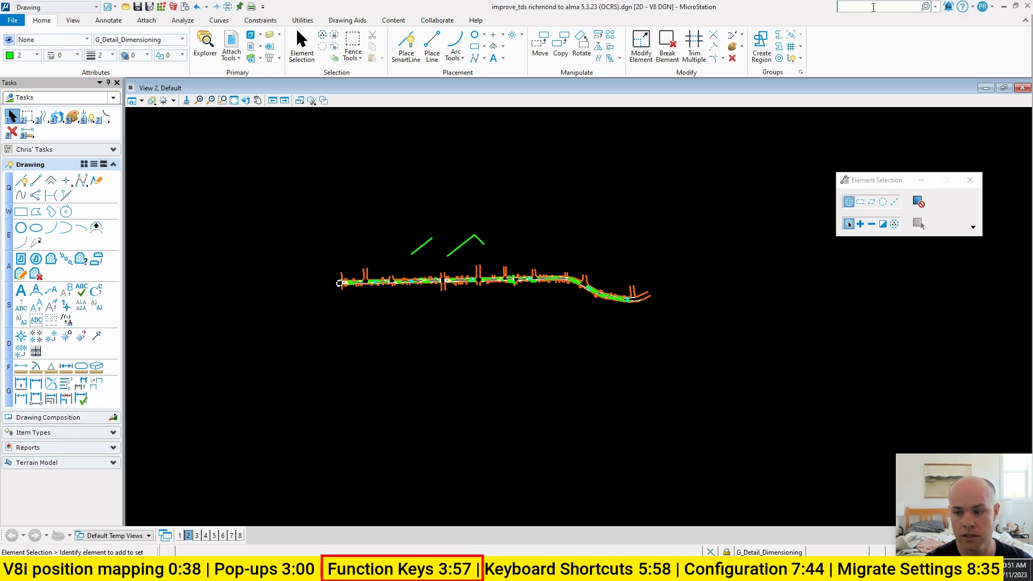
type("con")
key("Return")
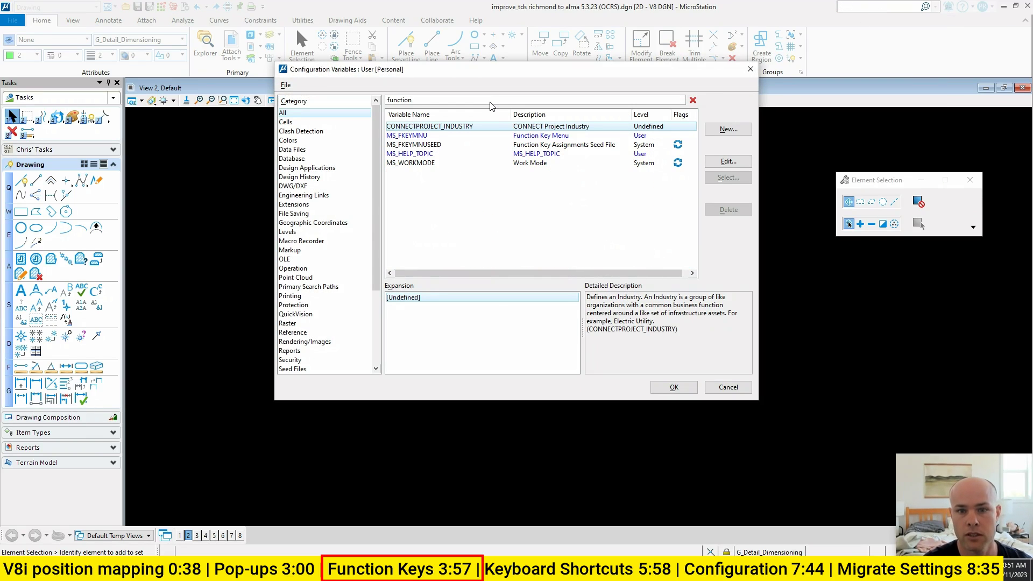
left_click(426, 136)
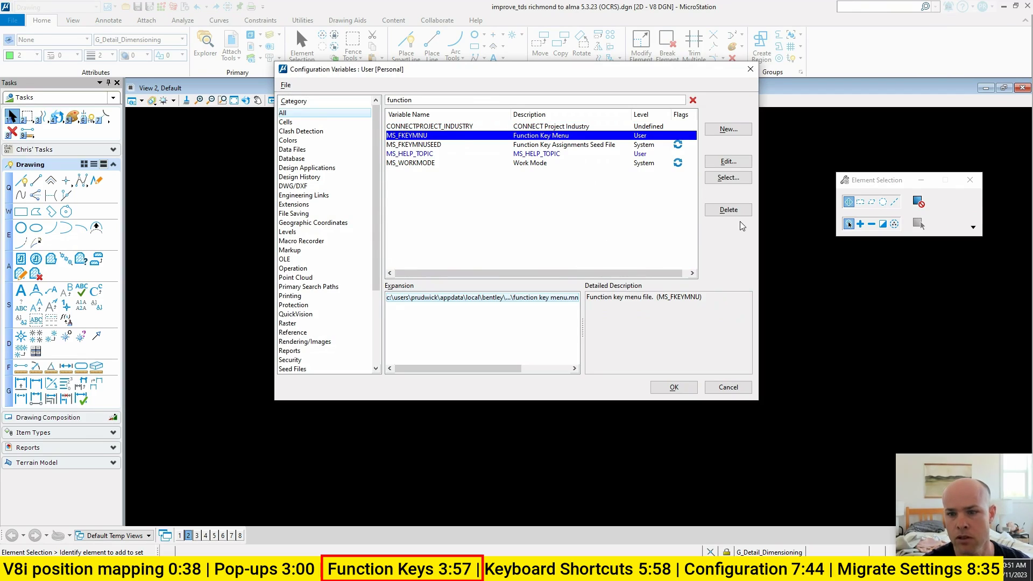
- Add function key menu.mnu from the prefs folder to the MS_FKEYMNU variable and select the second entry in its expansion
left_click(724, 180)
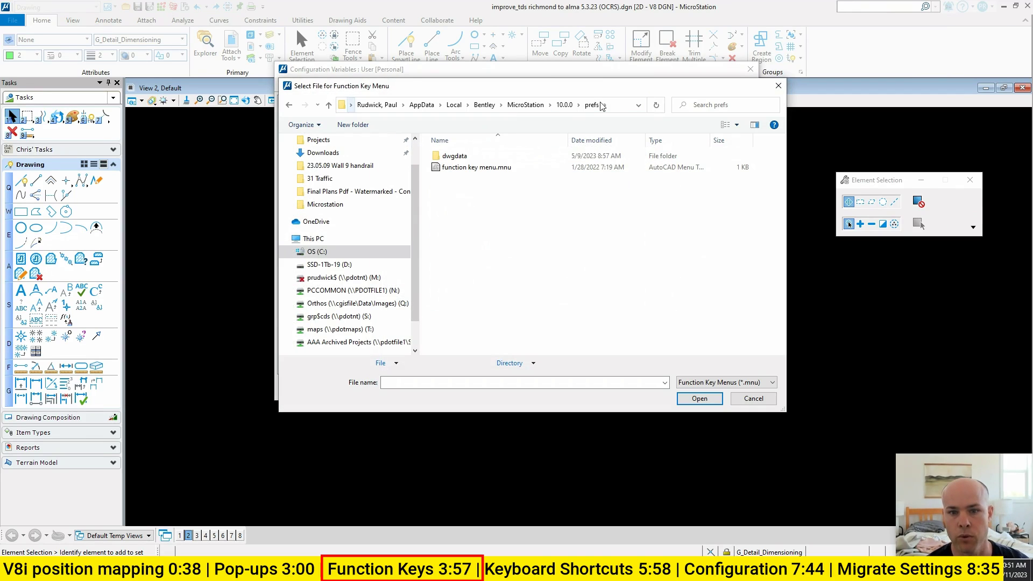
left_click(535, 171)
left_click(697, 399)
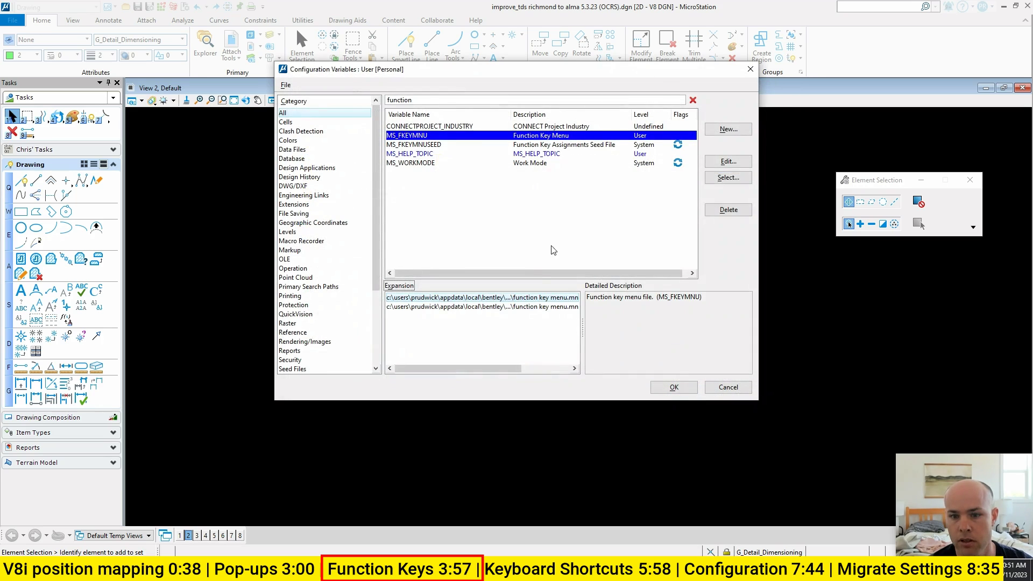
left_click(535, 307)
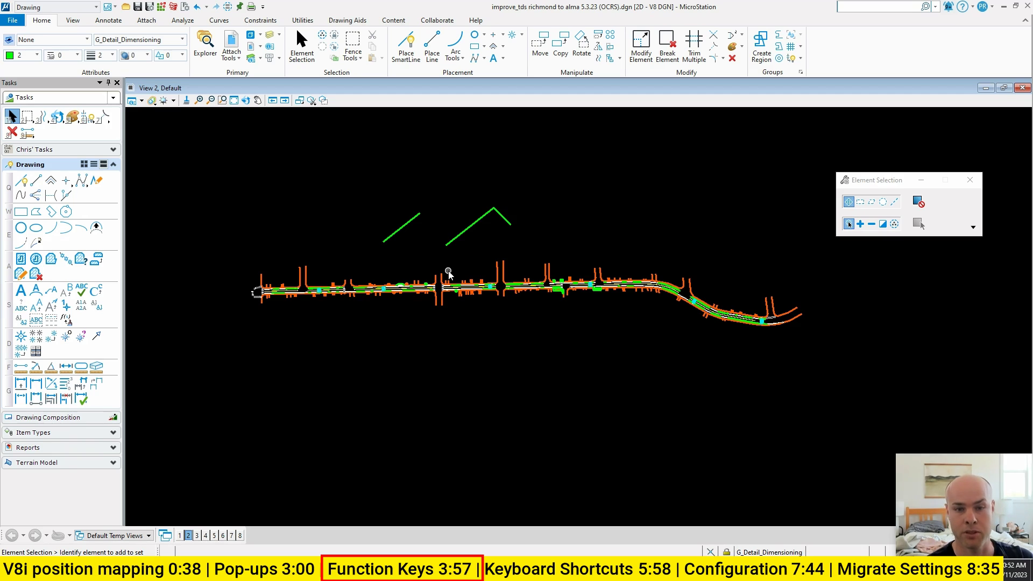
scroll(449, 275, "up", 3)
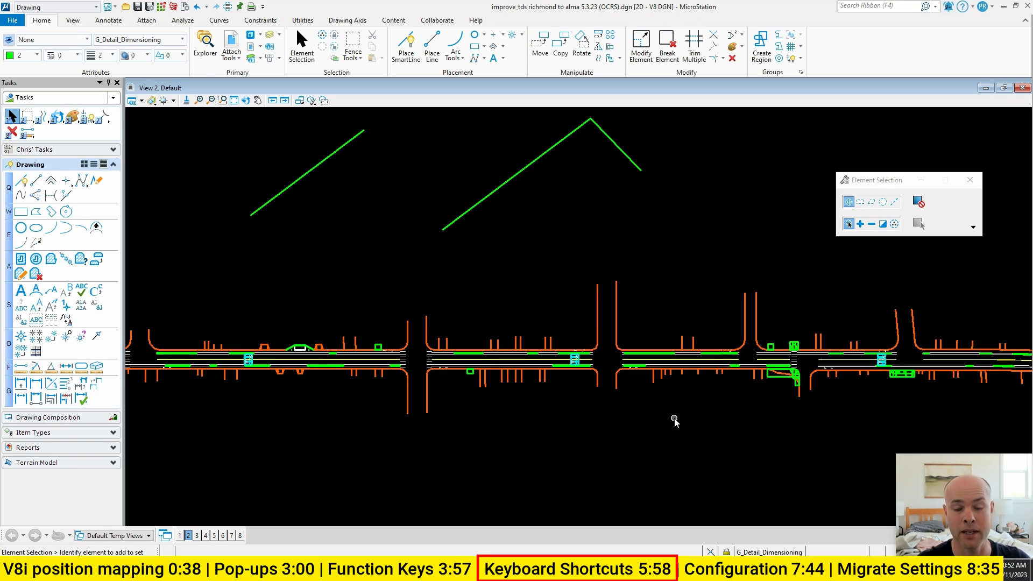
key("q")
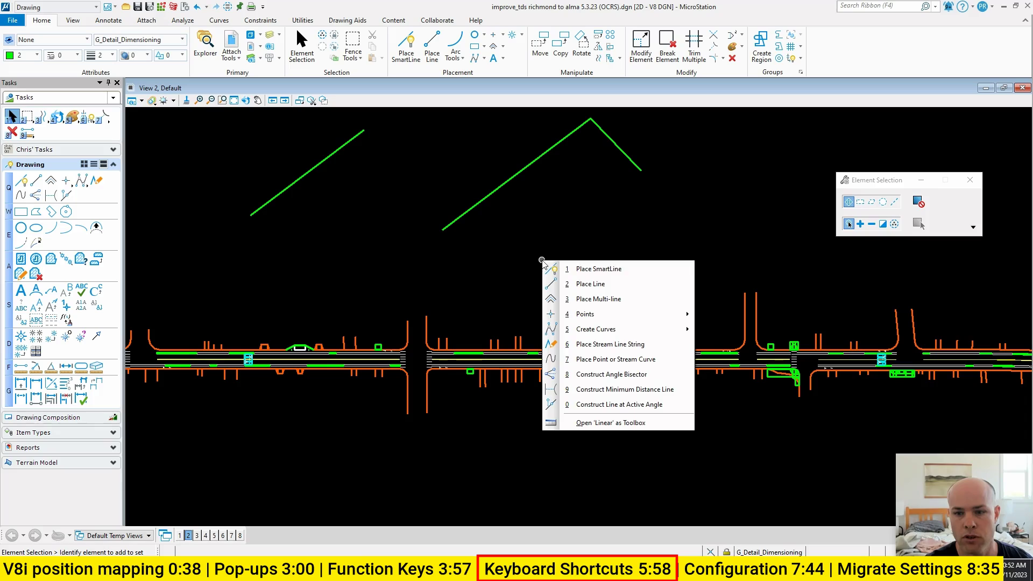
left_click(557, 268)
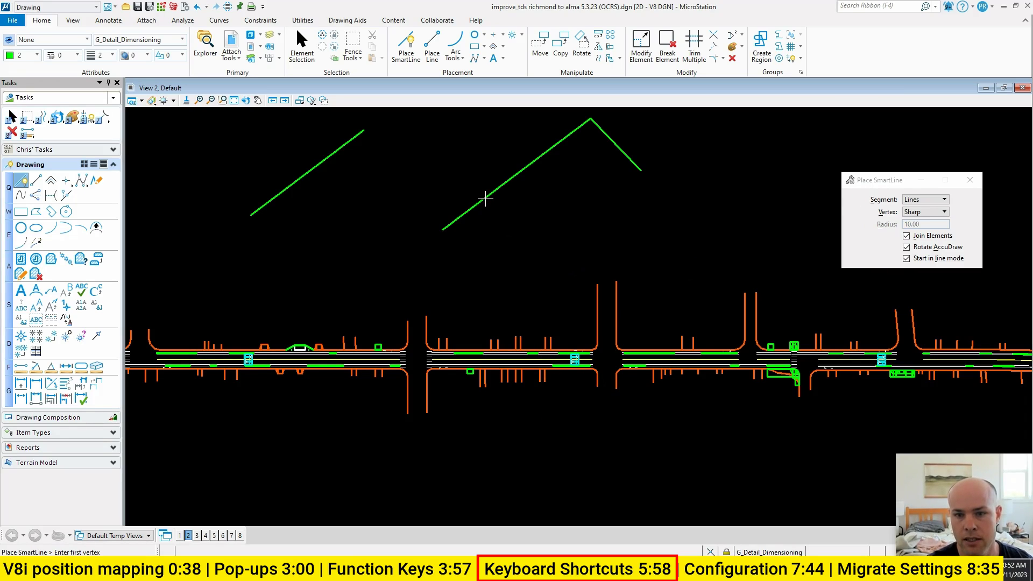
left_click(710, 552)
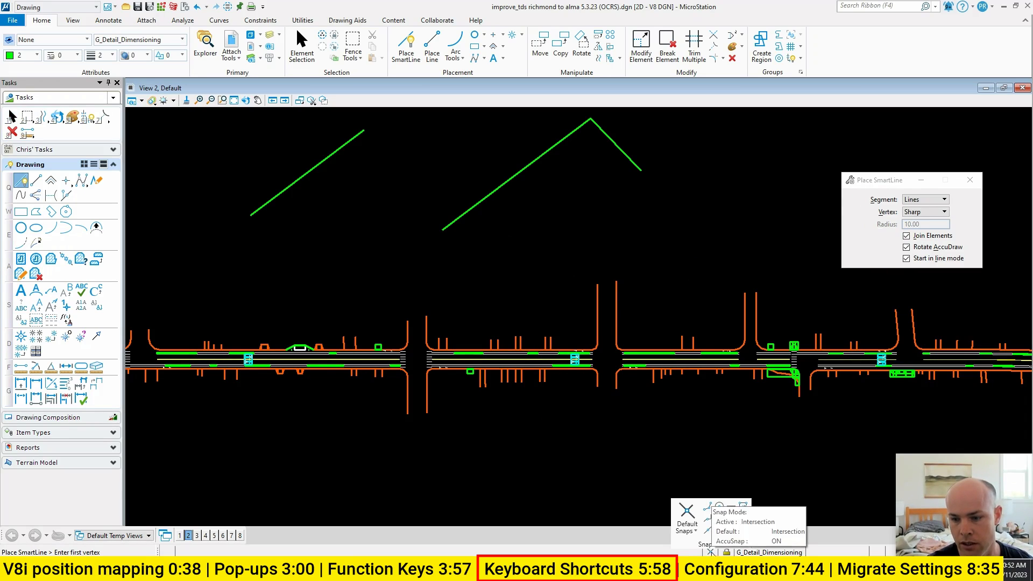
left_click(708, 531)
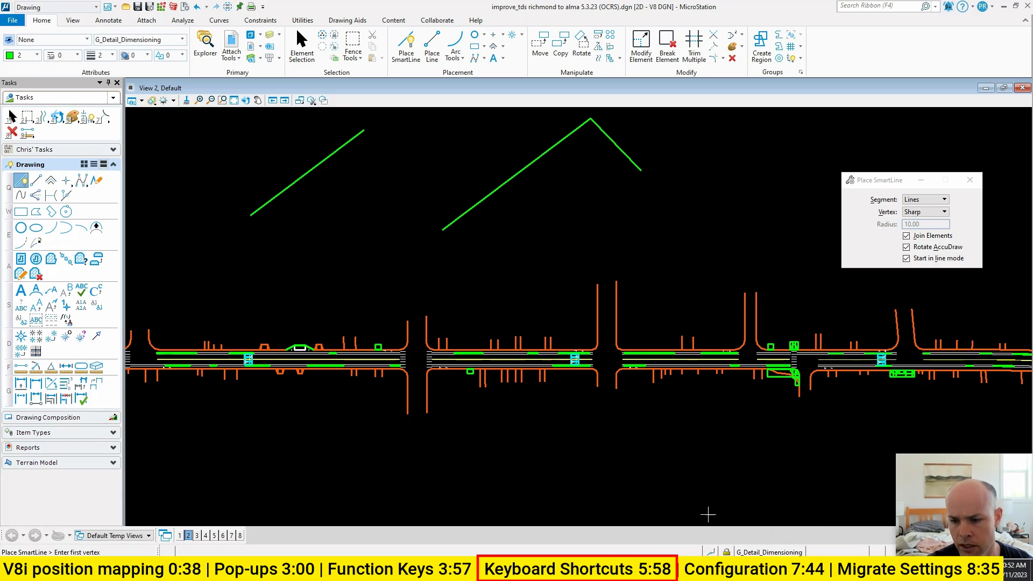
left_click(486, 199)
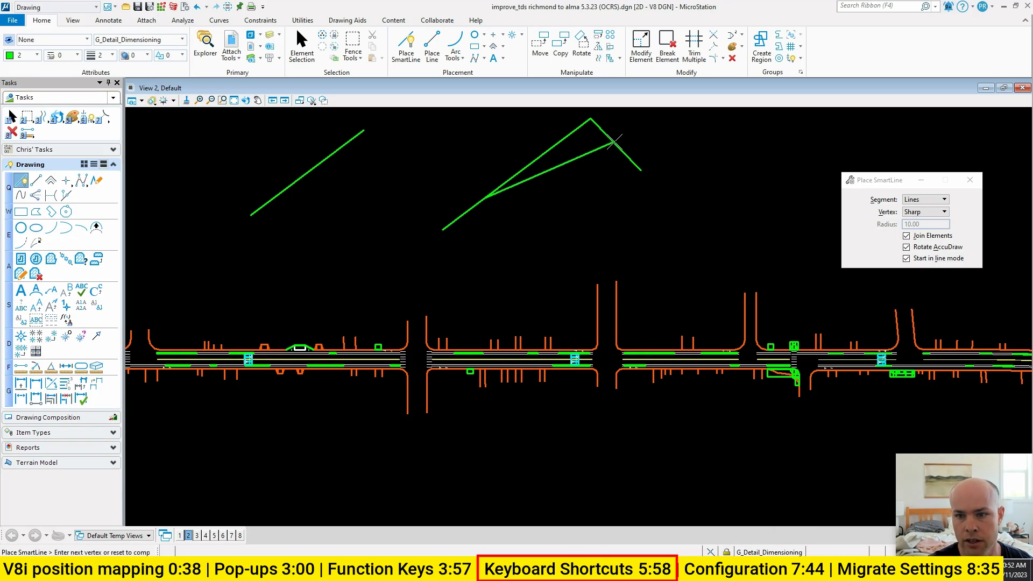
middle_click_drag(572, 243, 506, 278)
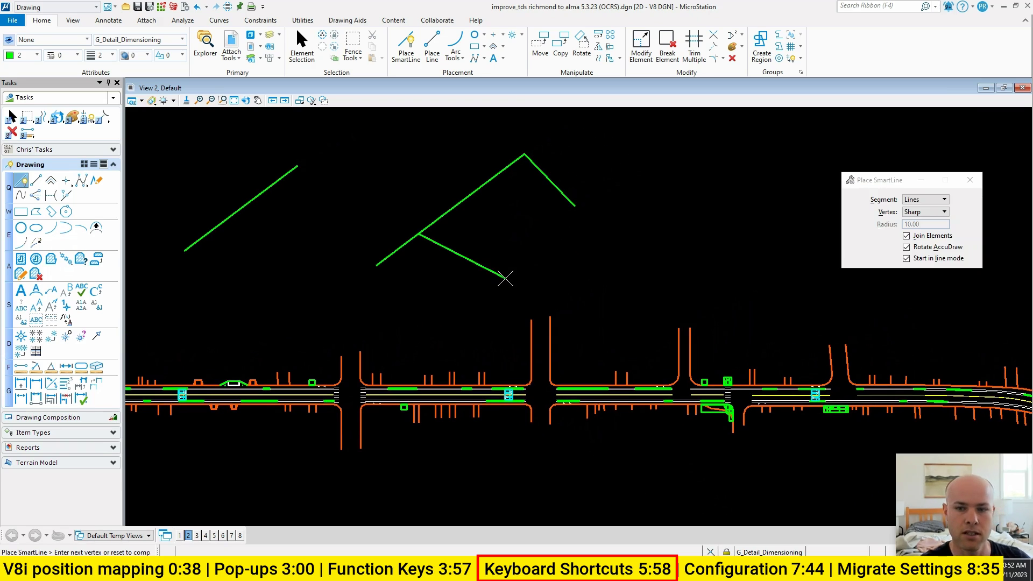
key("Escape")
- Place a SmartLine with the pop-up toolbar, snapping from the long diagonal line to the short segment descending from its upper end
key("space")
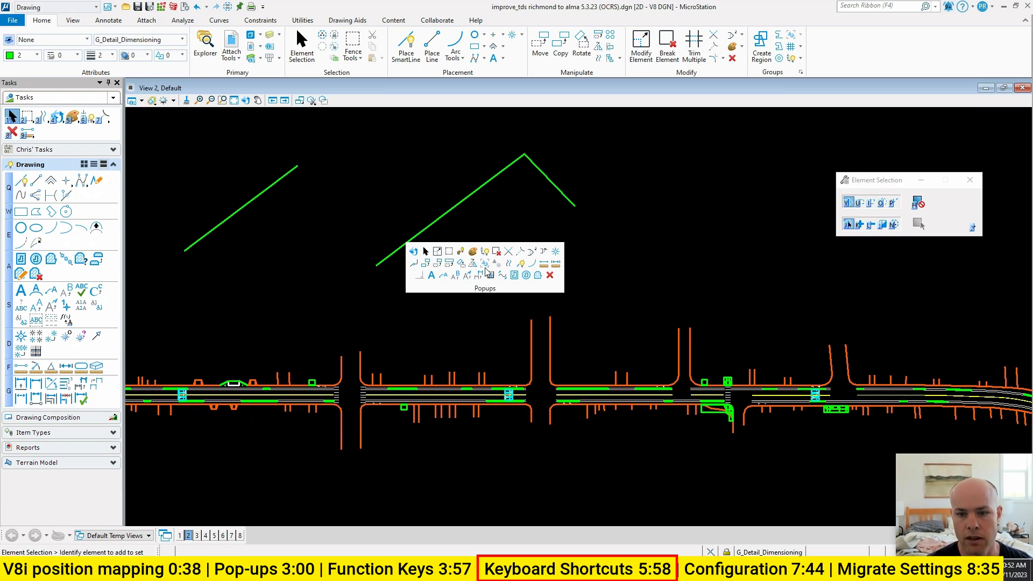
left_click(520, 263)
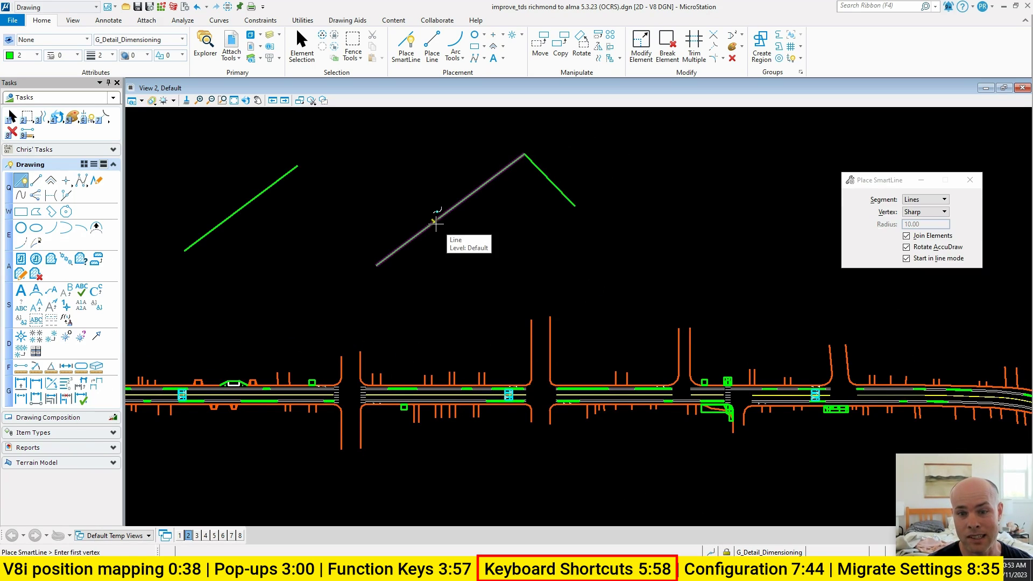
left_click(435, 221)
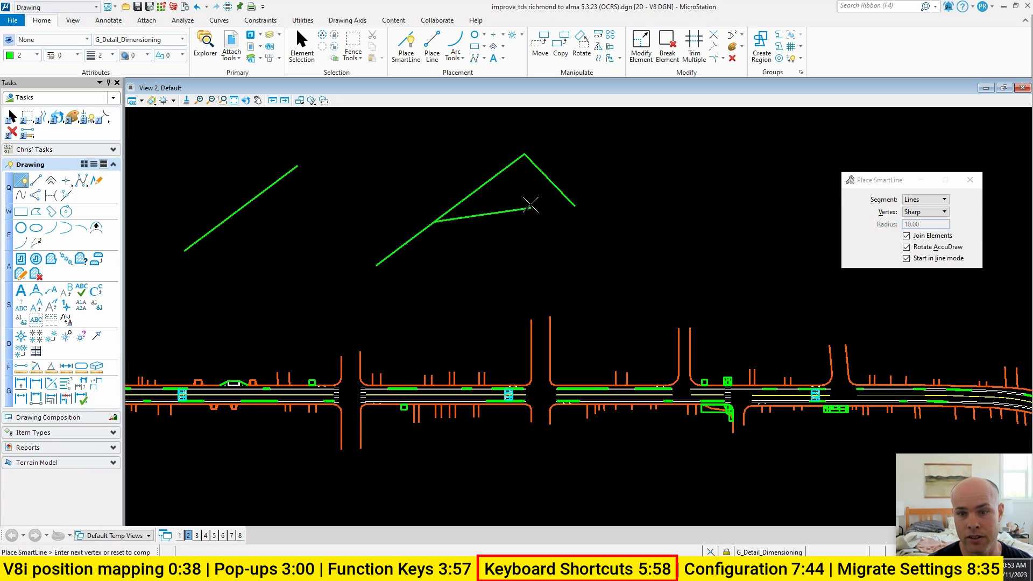
left_click(549, 181)
key("Escape")
- Place a SmartLine through position mapping, from open space below the new connecting line to a perpendicular snap on it
key("q")
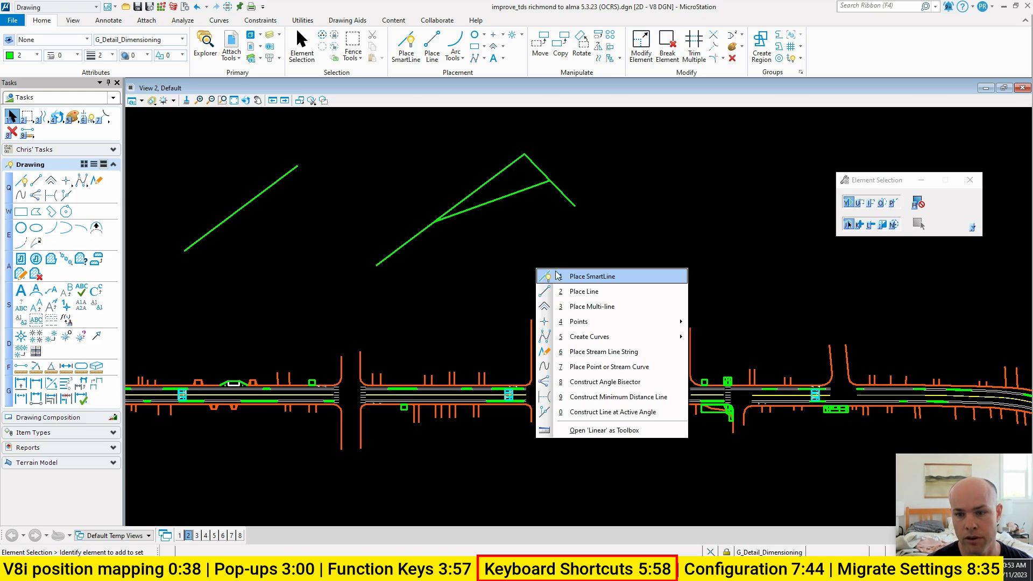
left_click(543, 275)
left_click(518, 288)
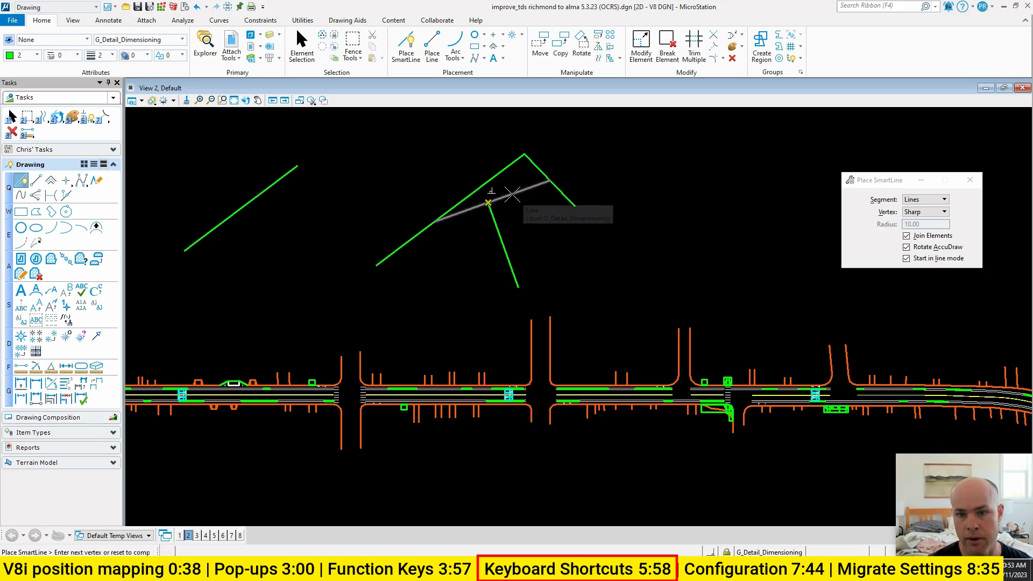
left_click(488, 204)
key("Escape")
middle_click_drag(519, 229, 490, 236)
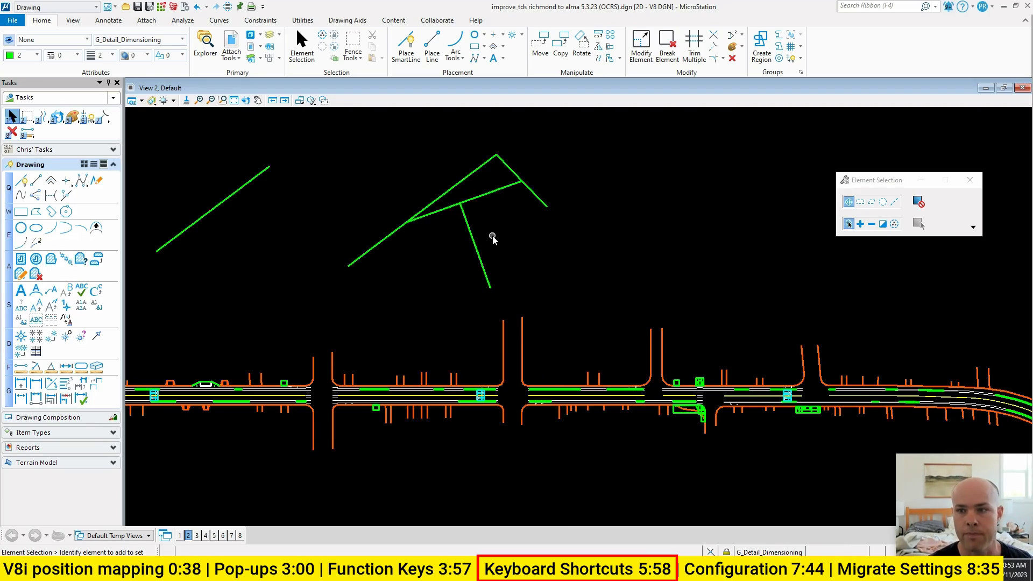
- Open Keyboard Shortcuts through a ribbon search for "keyboard" and move the dialog over the middle of the drawing
key("F4")
type("keyboard")
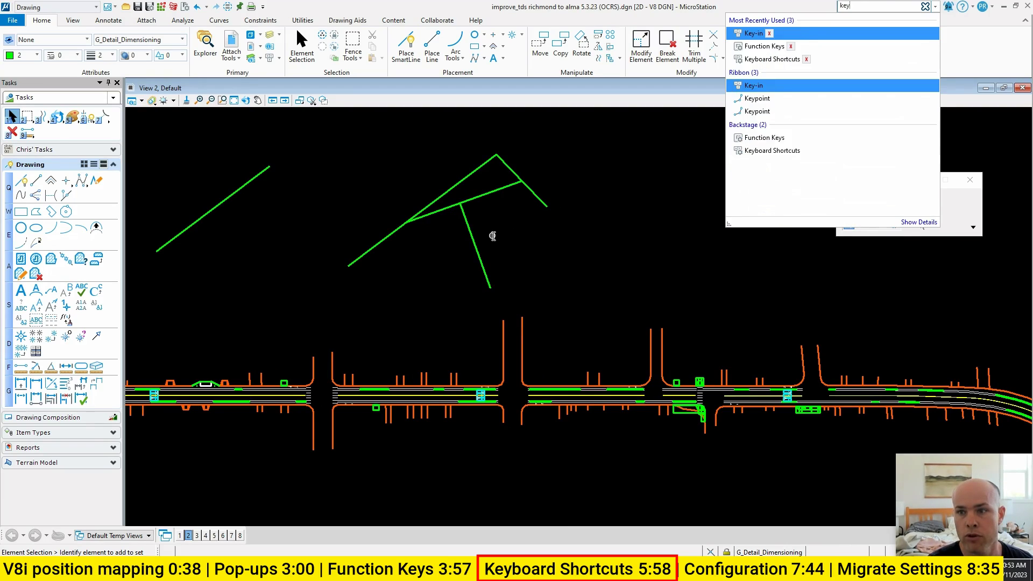
key("Return")
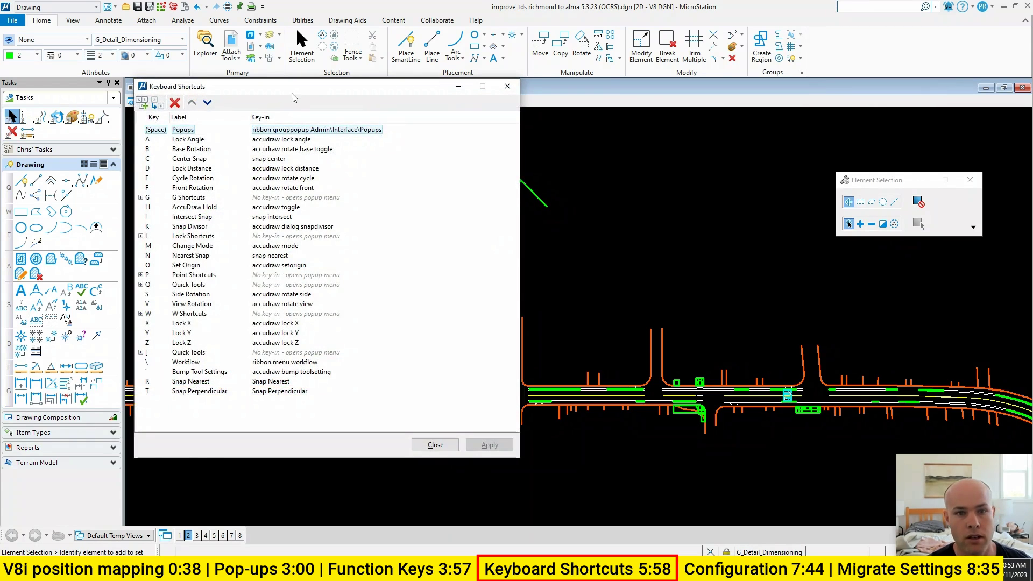
left_click_drag(292, 98, 457, 117)
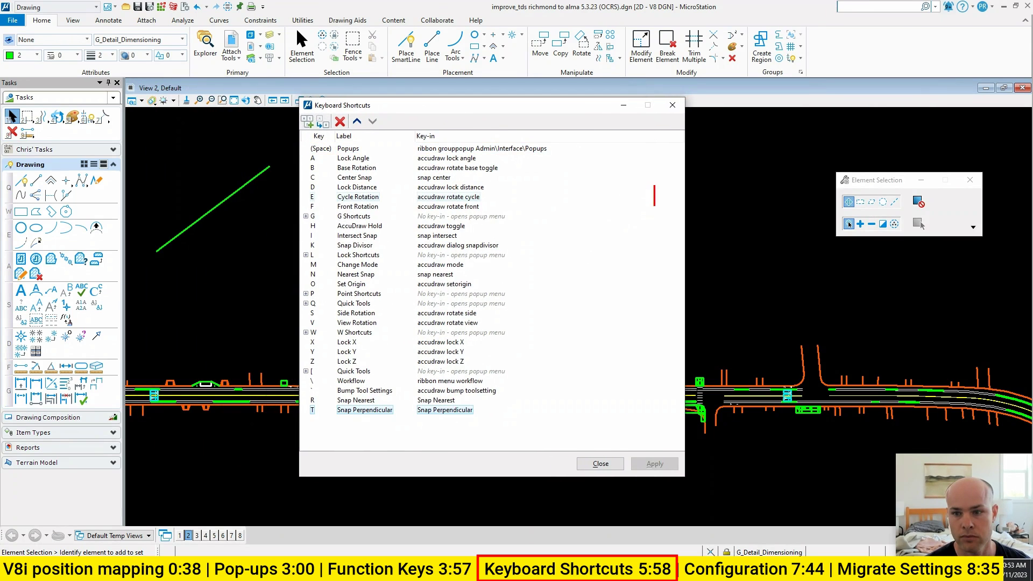
type("function keys")
key("Return")
type("v")
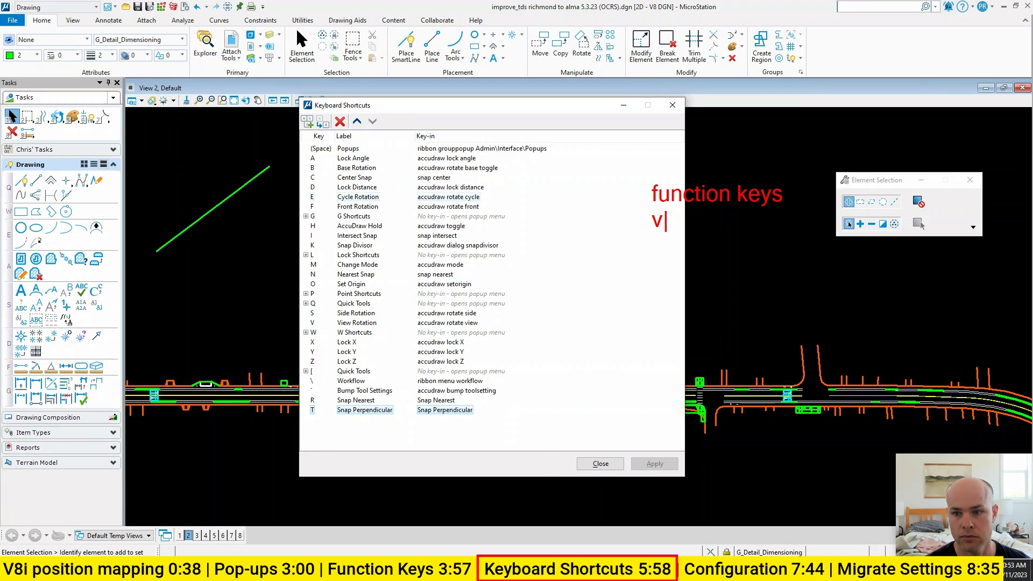
type("8i poistion mapping")
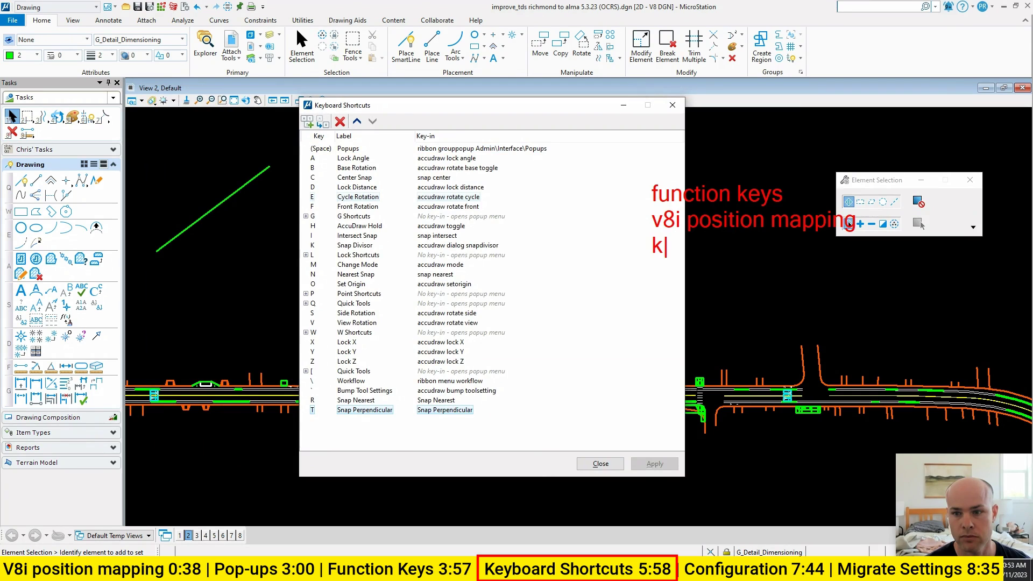
type("eyboard shortcuts")
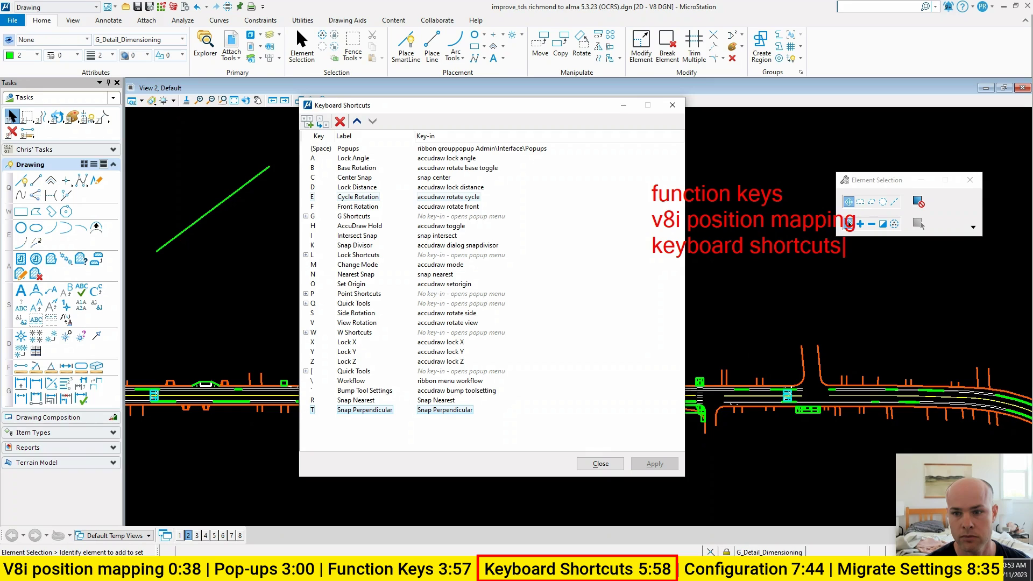
key("Escape")
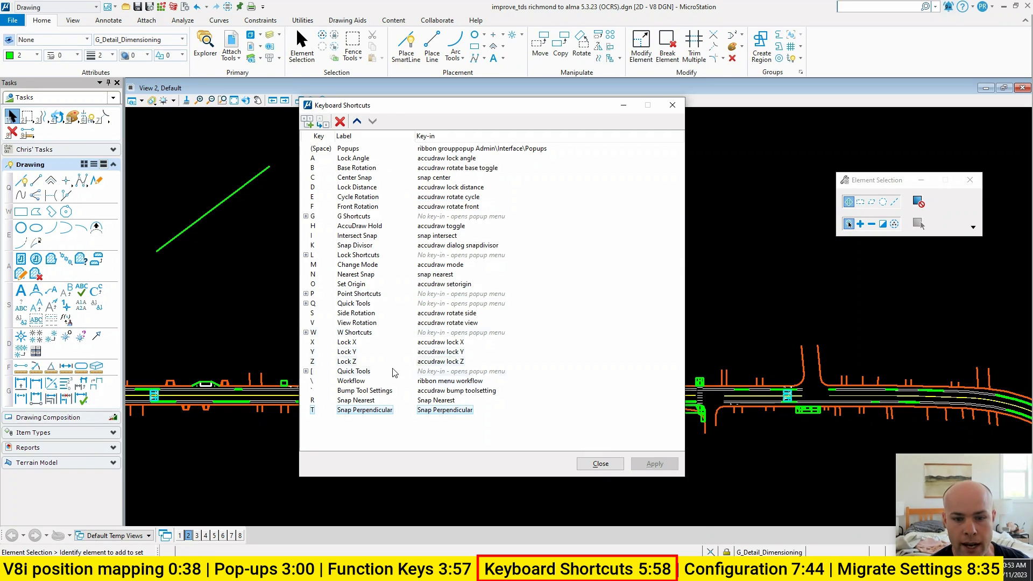
- Examine the R Snap Nearest, T Snap Perpendicular and Q Quick Tools shortcut entries, and close Keyboard Shortcuts
left_click_drag(306, 394, 484, 420)
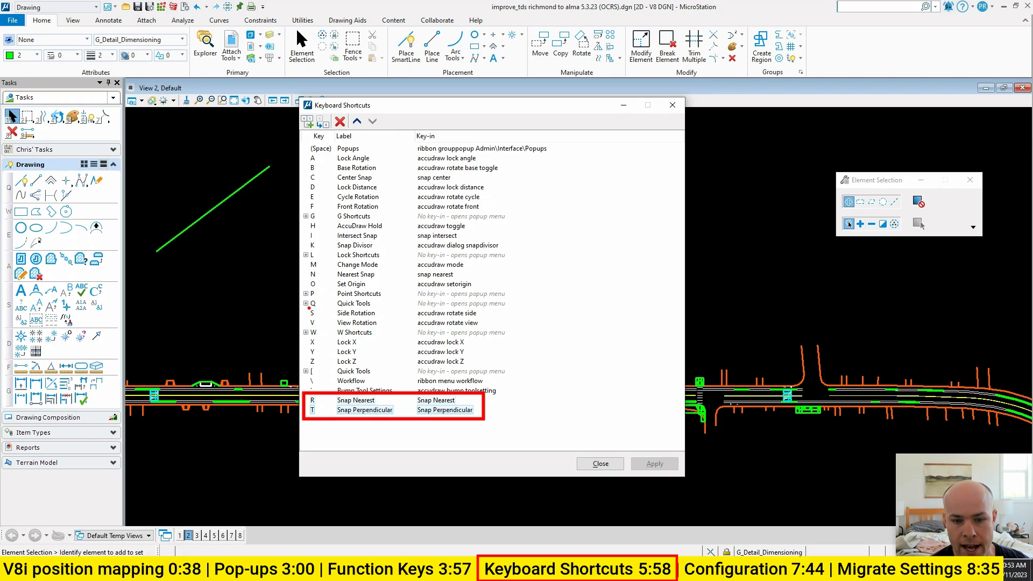
mouse_move(309, 307)
left_mouse_down()
mouse_move(505, 305)
mouse_move(493, 315)
left_mouse_up()
key("Escape")
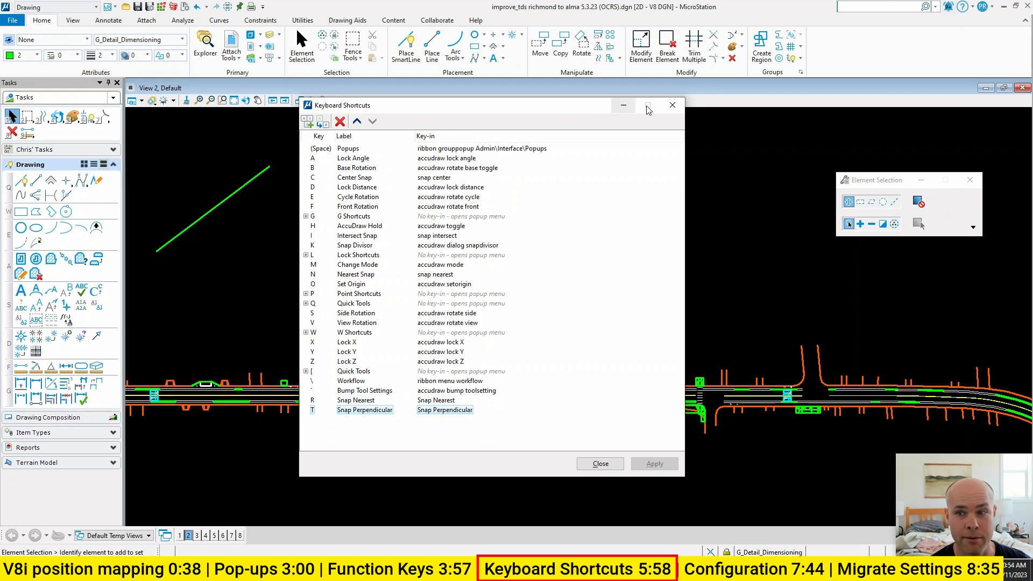
left_click(673, 105)
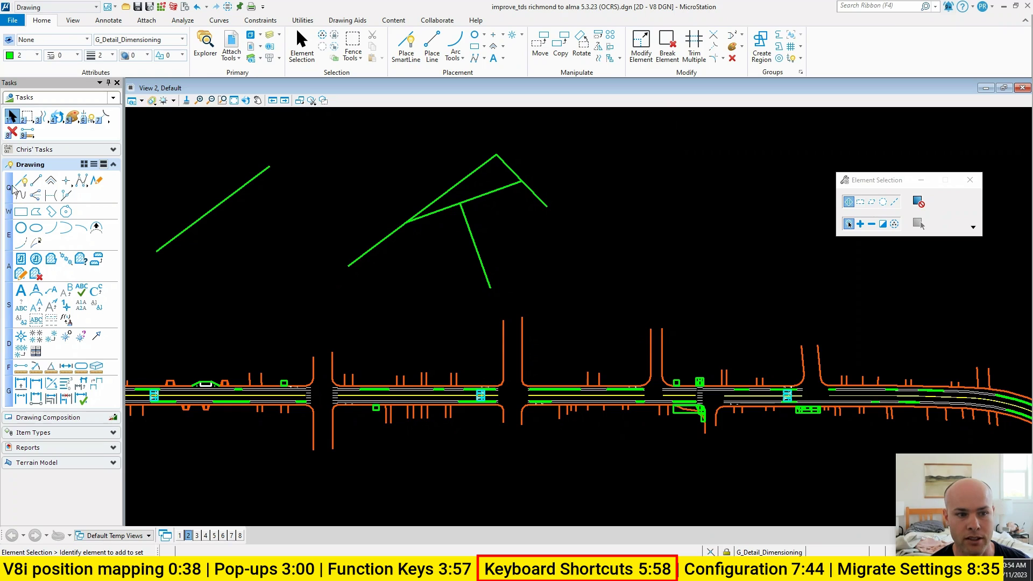
mouse_move(11, 181)
left_mouse_down()
mouse_move(3, 245)
mouse_move(15, 301)
mouse_move(9, 186)
left_mouse_up()
key("Escape")
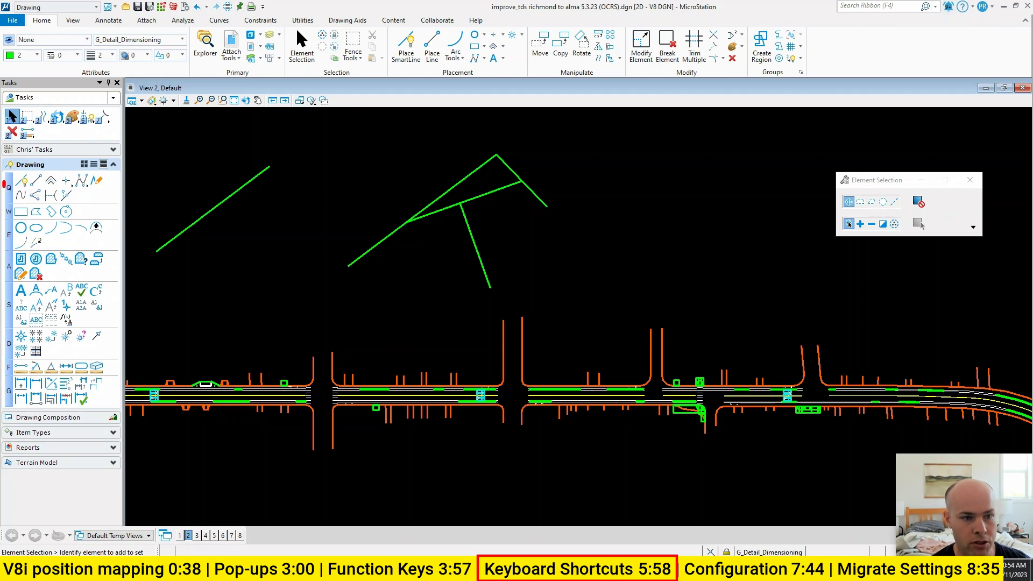
left_click_drag(7, 226, 12, 261)
left_click_drag(6, 293, 16, 296)
key("Escape")
- Open Preferences through a ribbon search for "pre" and examine the Tasks & Ribbon key sequence under Position Mapping
left_click(858, 5)
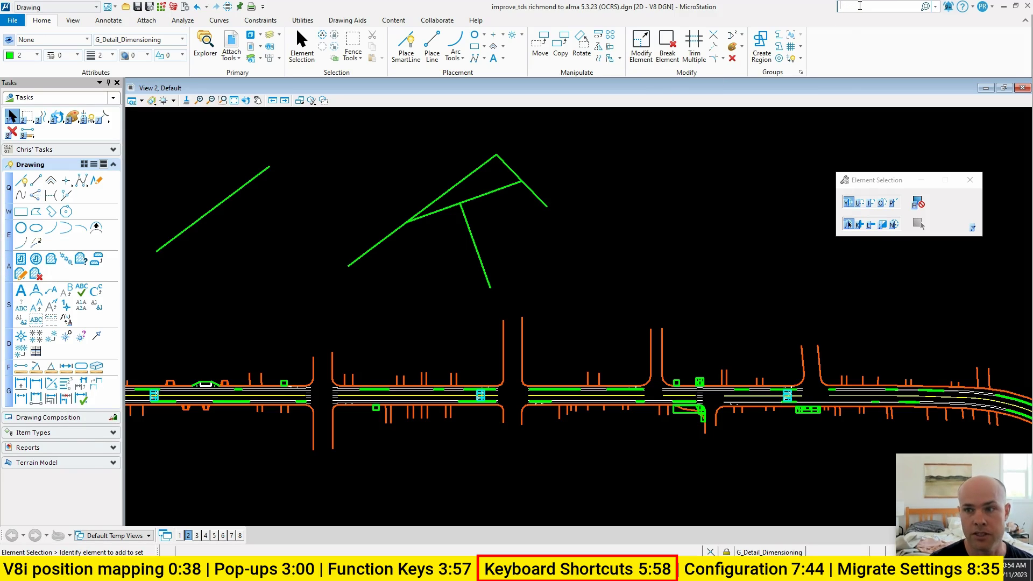
type("pre")
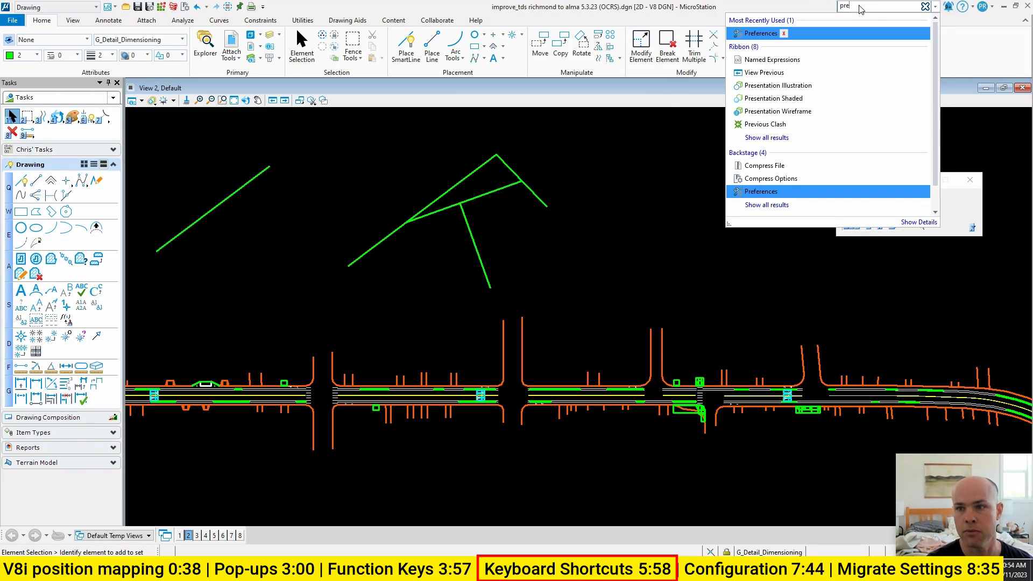
key("Return")
left_click_drag(543, 189, 490, 190)
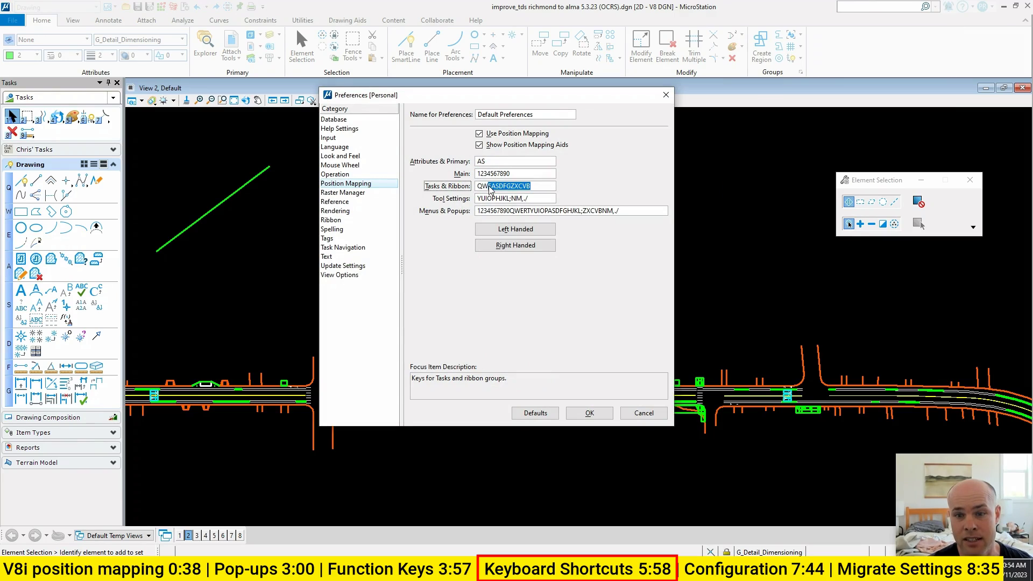
left_click(487, 187)
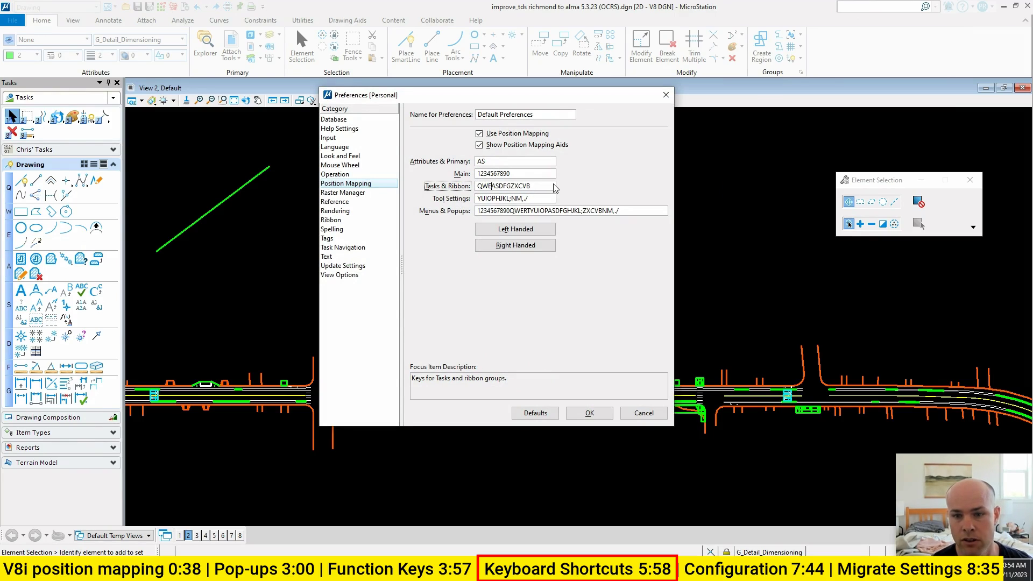
left_click_drag(554, 186, 478, 198)
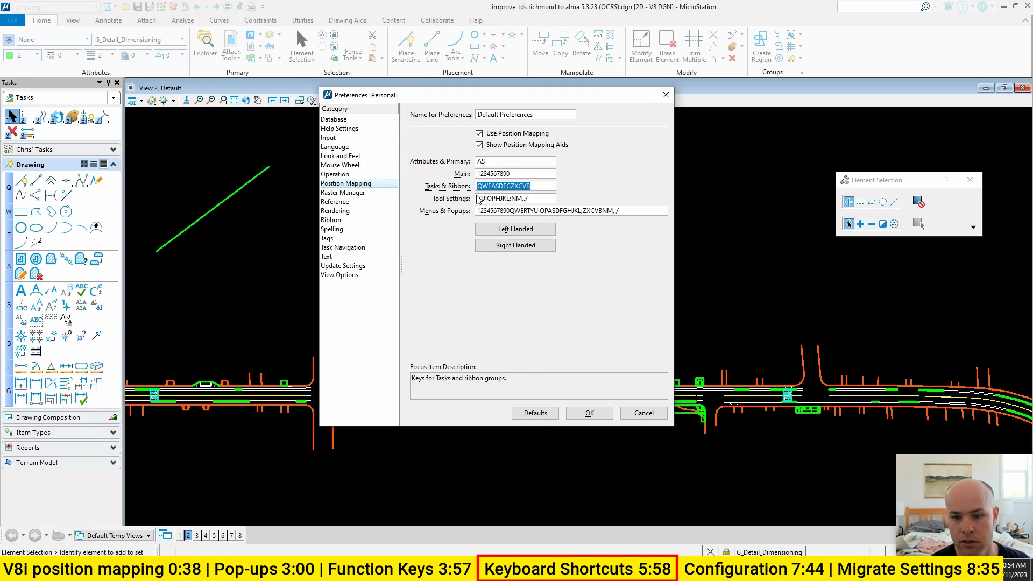
- Reset the preferences to defaults to inspect the default Tasks & Ribbon keys, and cancel the Preferences dialog
left_click(541, 413)
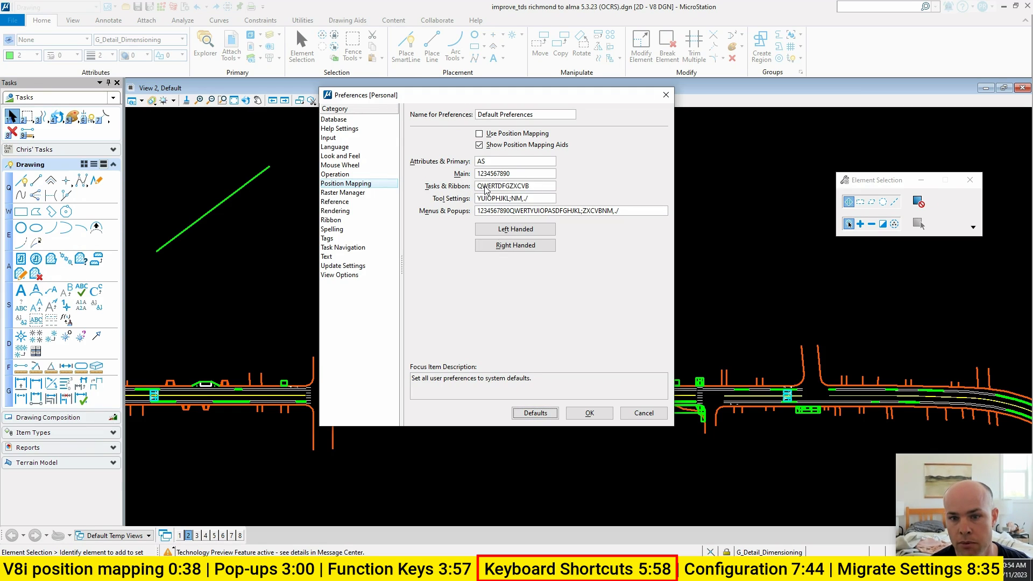
left_click_drag(527, 188, 451, 186)
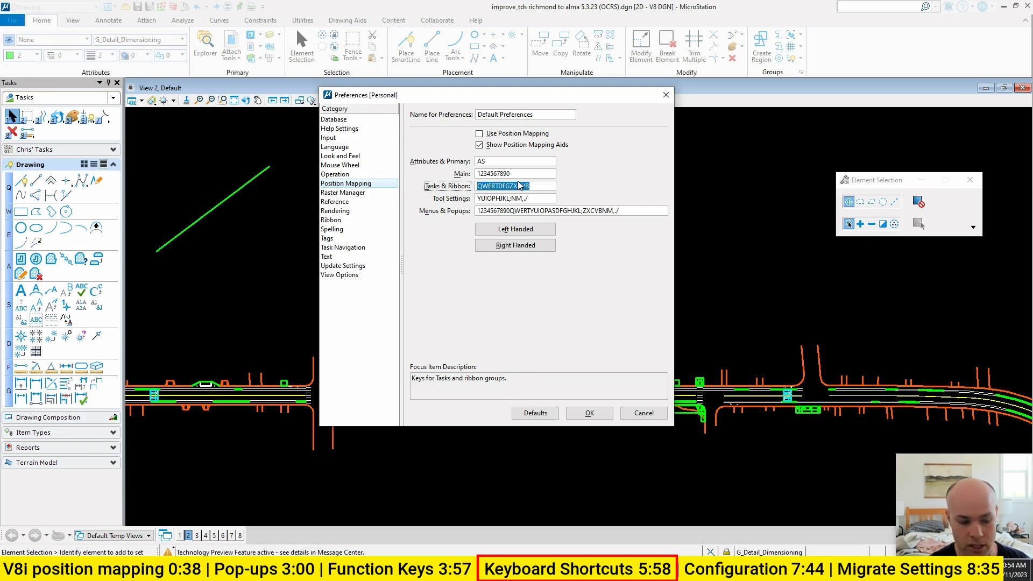
left_click(643, 413)
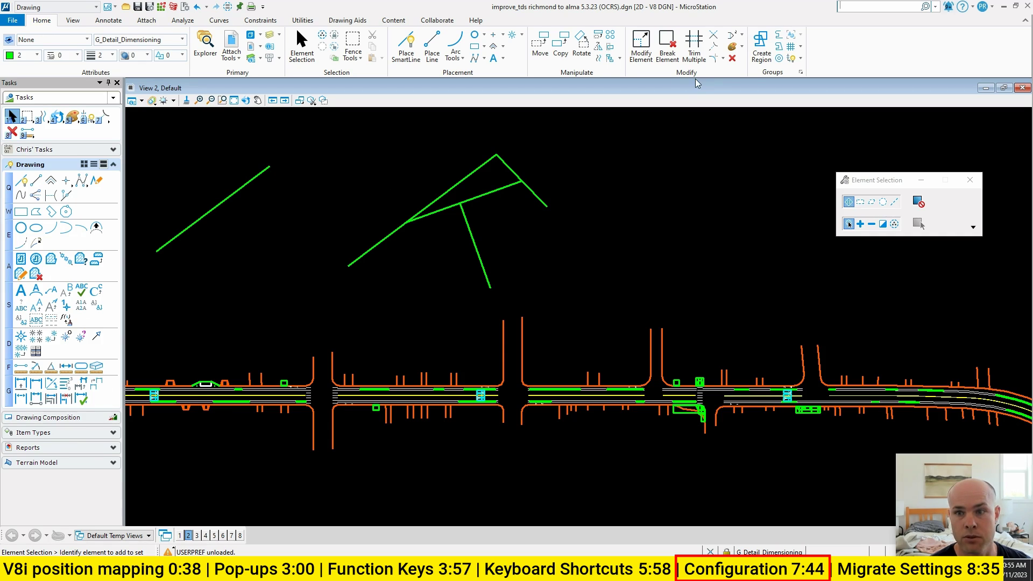
- Close the drawing to return to the start page and look at the Custom Configuration entry for PBOT (U Drive)
left_click(13, 20)
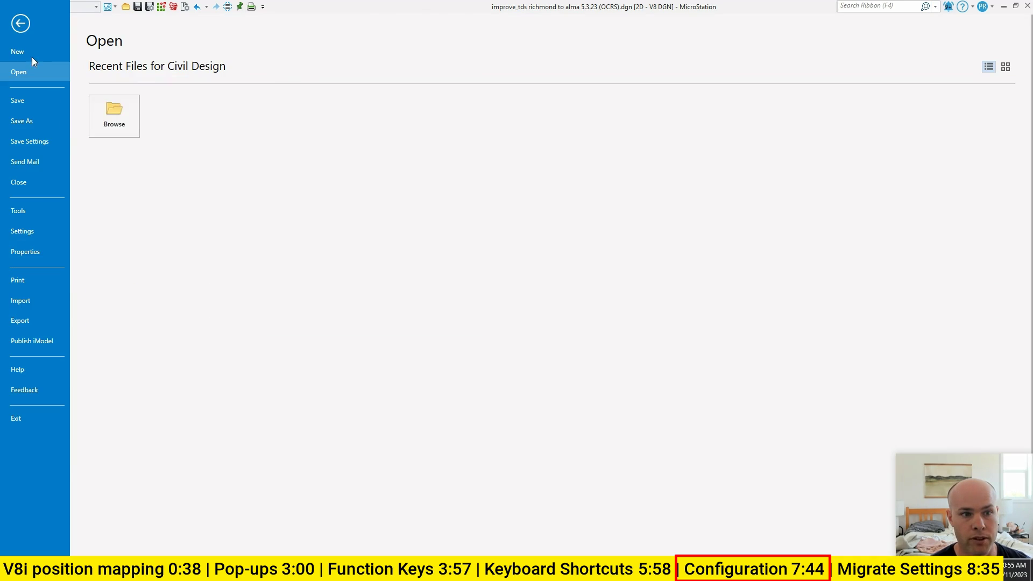
left_click(37, 202)
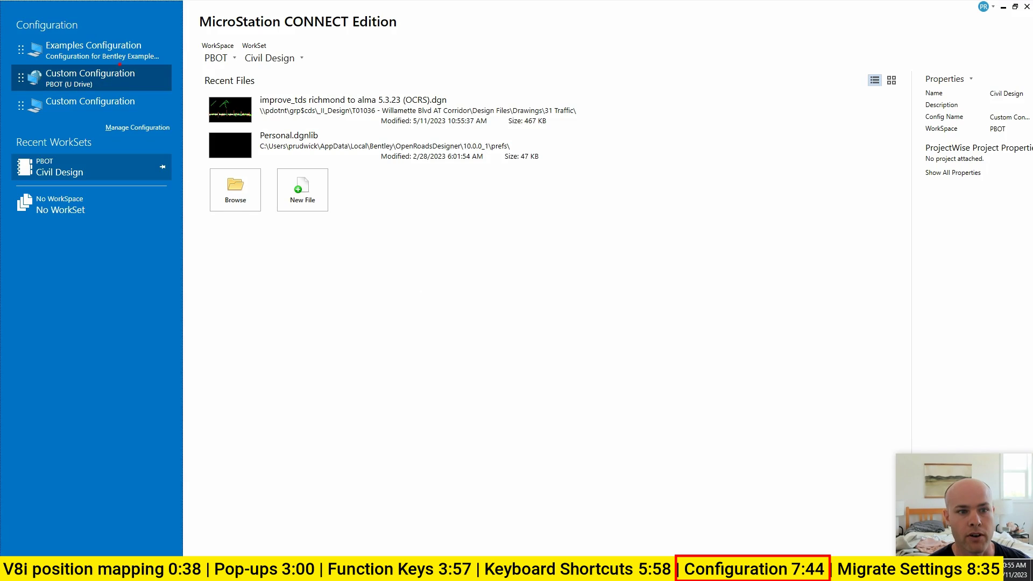
mouse_move(119, 69)
left_mouse_down()
mouse_move(27, 87)
mouse_move(110, 69)
left_mouse_up()
key("Escape")
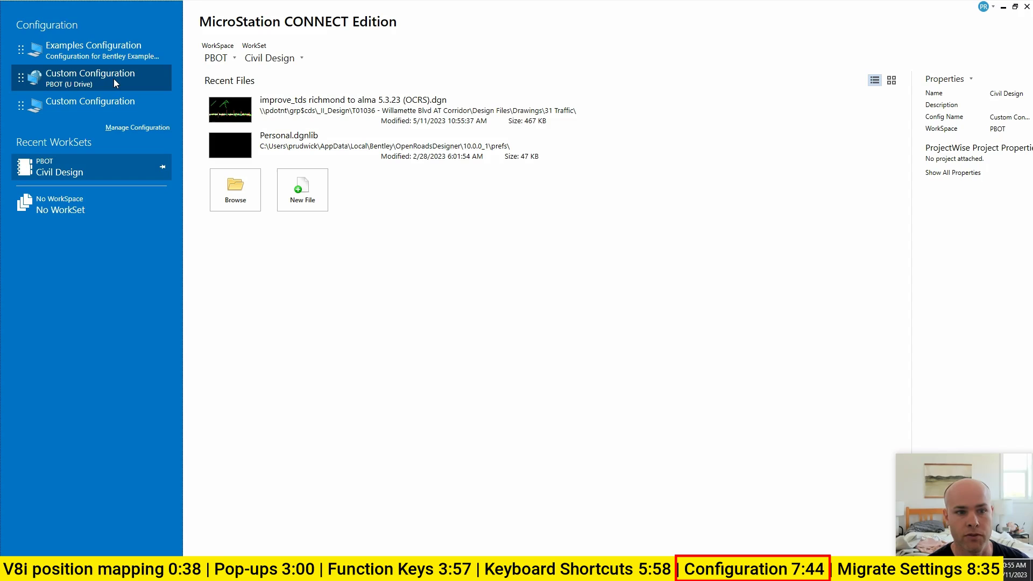
- Add a new configuration with name and description "Pbot (U drive)" and type Network/Shared Drive
left_click(128, 126)
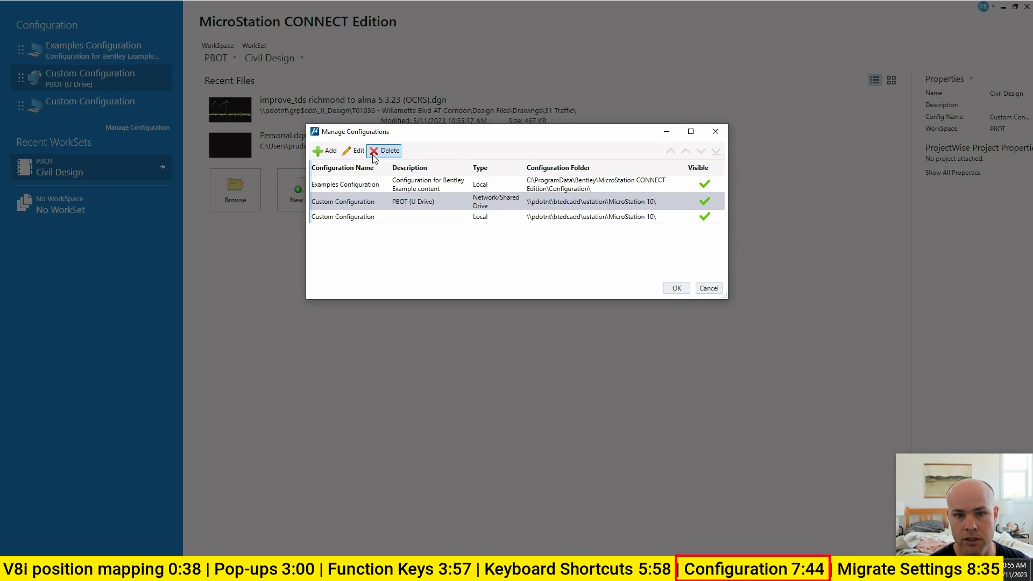
left_click(325, 150)
left_click(494, 160)
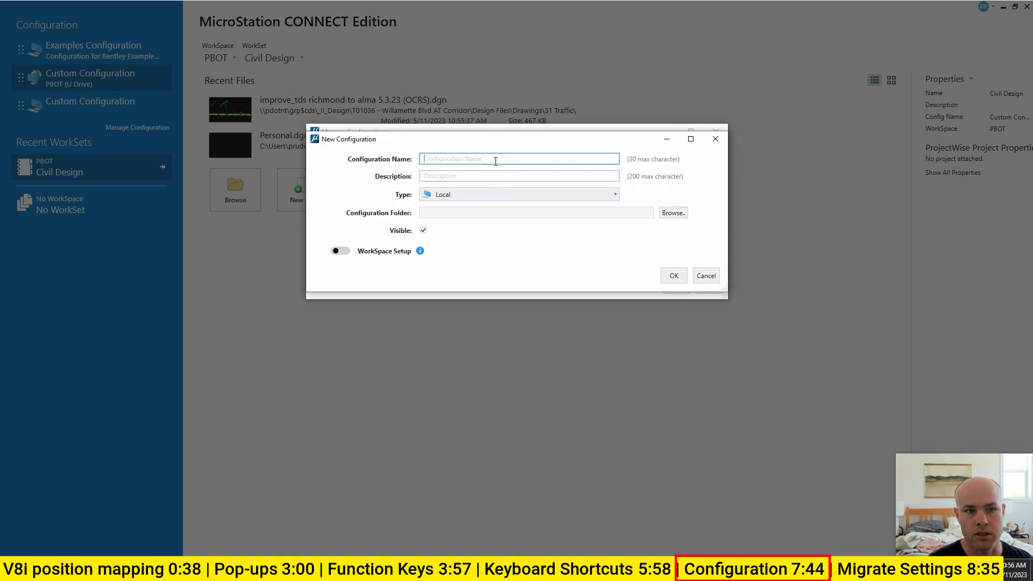
type("Pbot (U drive")
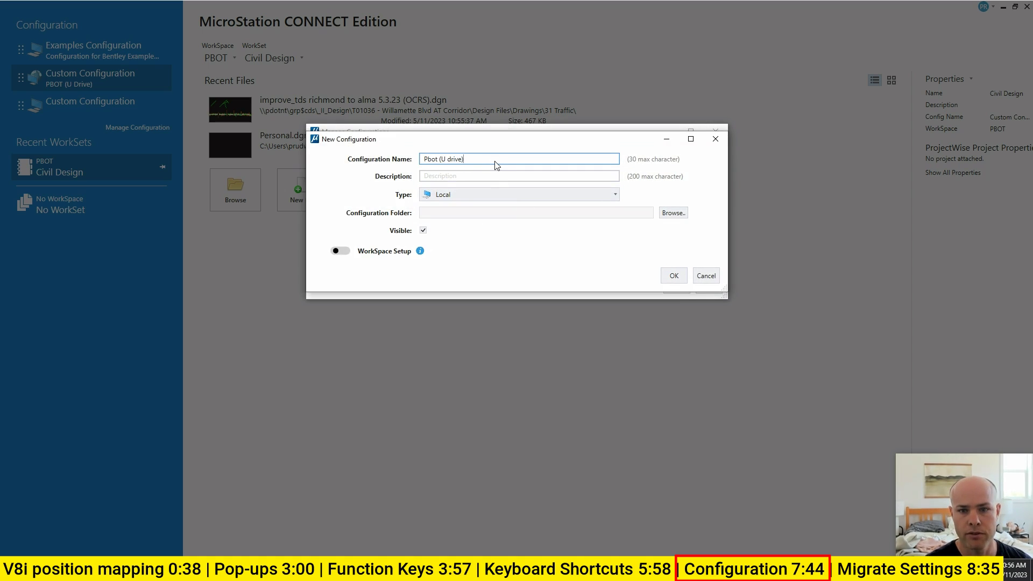
key("Tab")
left_click(479, 194)
left_click(473, 225)
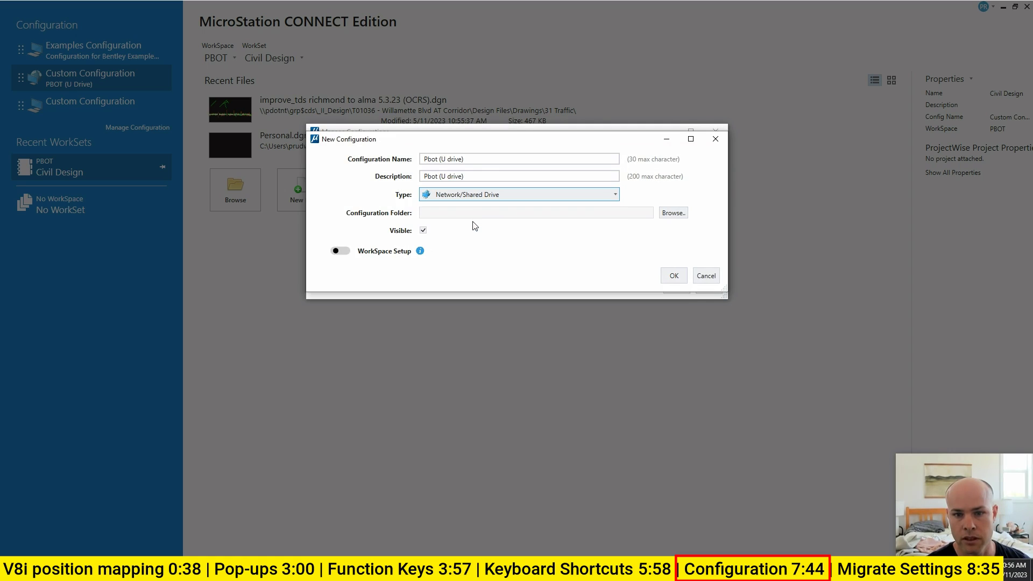
- Set the new configuration's folder to \\pdotnt\btedcadd\ustation\MicroStation 10, save it, and close Manage Configurations
left_click(673, 212)
left_click(580, 122)
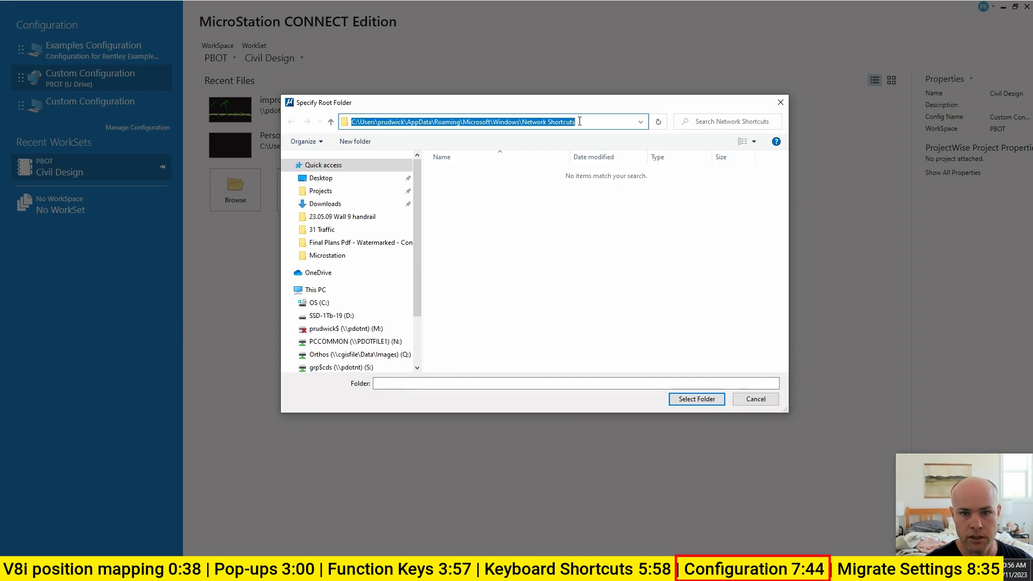
type("\\pdotnt\\cadstation\\")
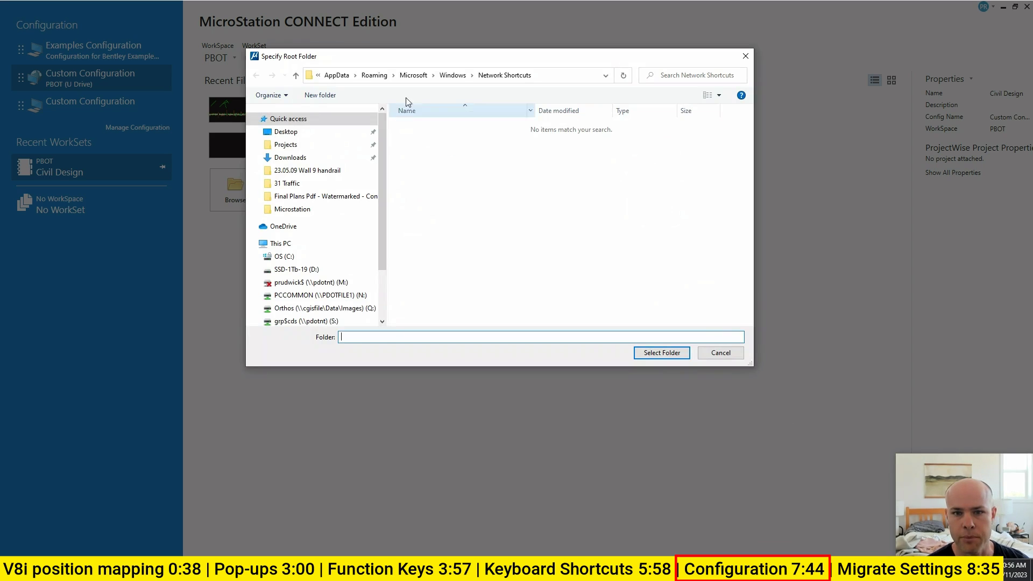
left_click(564, 78)
type("\\p")
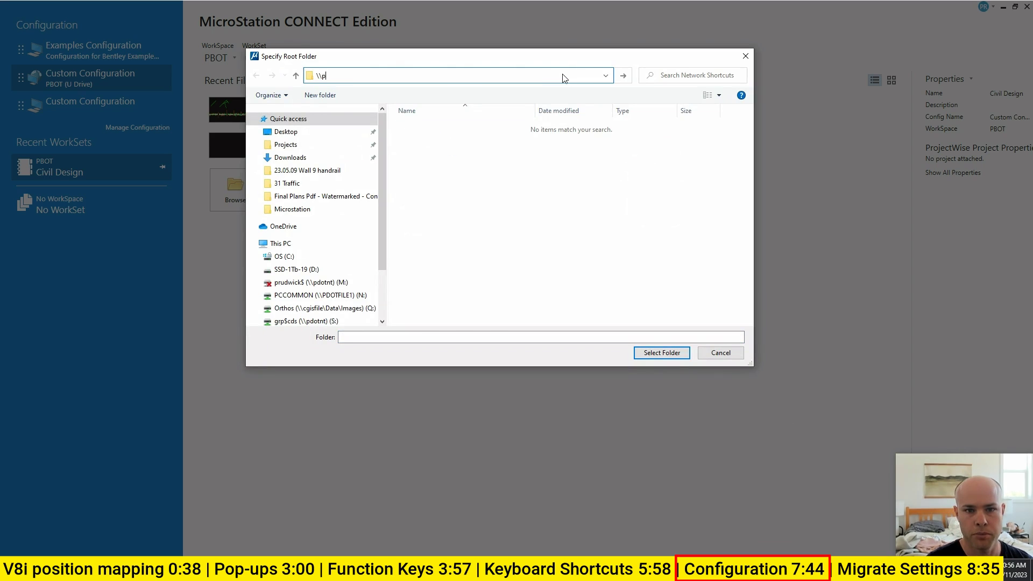
type("dotnt\\btedcadd\\")
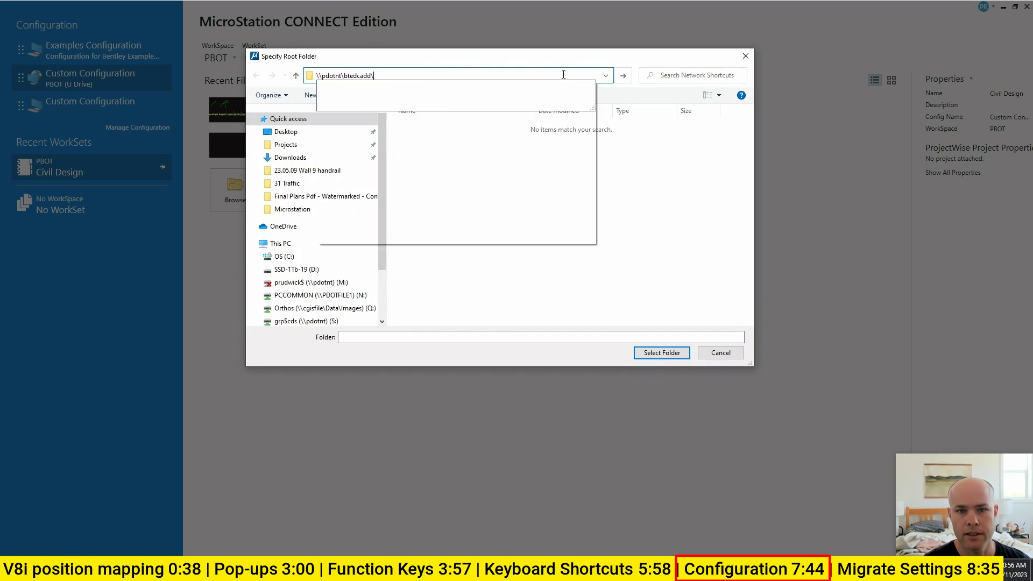
type("ustation\\m")
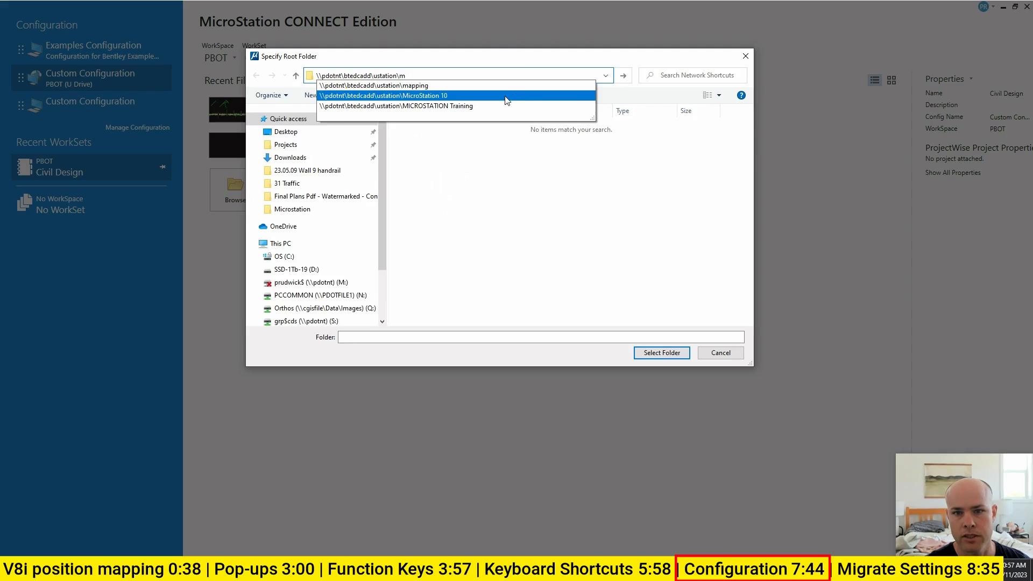
left_click(495, 98)
left_click(651, 353)
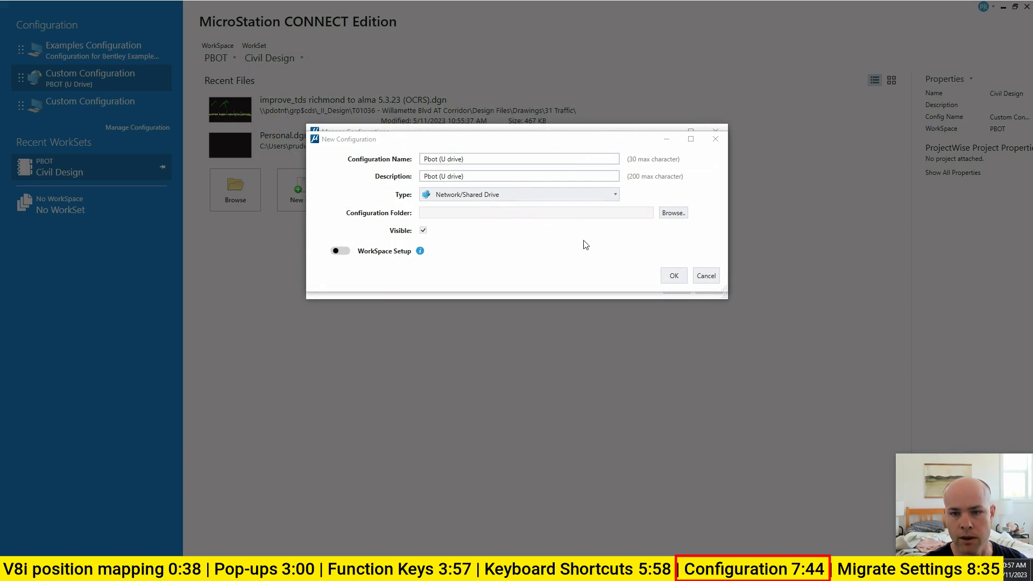
left_click(673, 275)
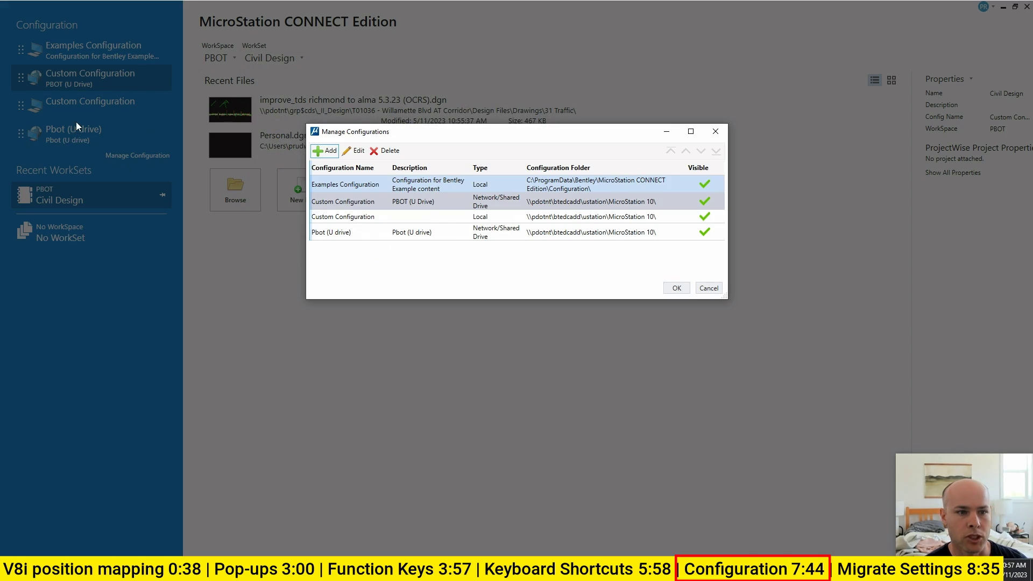
left_click(707, 288)
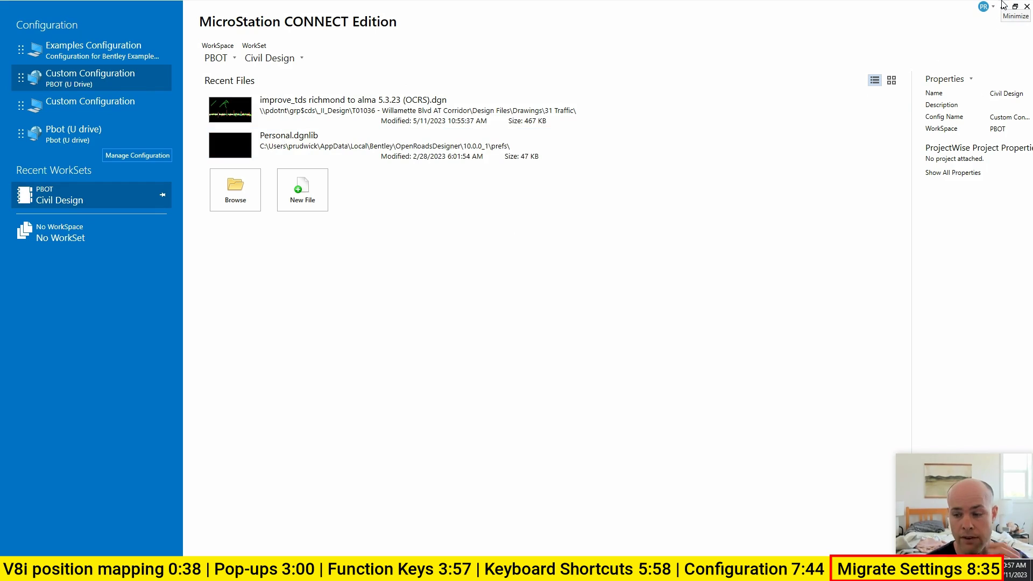
- Switch to a new File Explorer window and open the AppData folder in the current user's profile on drive C
key("super+e")
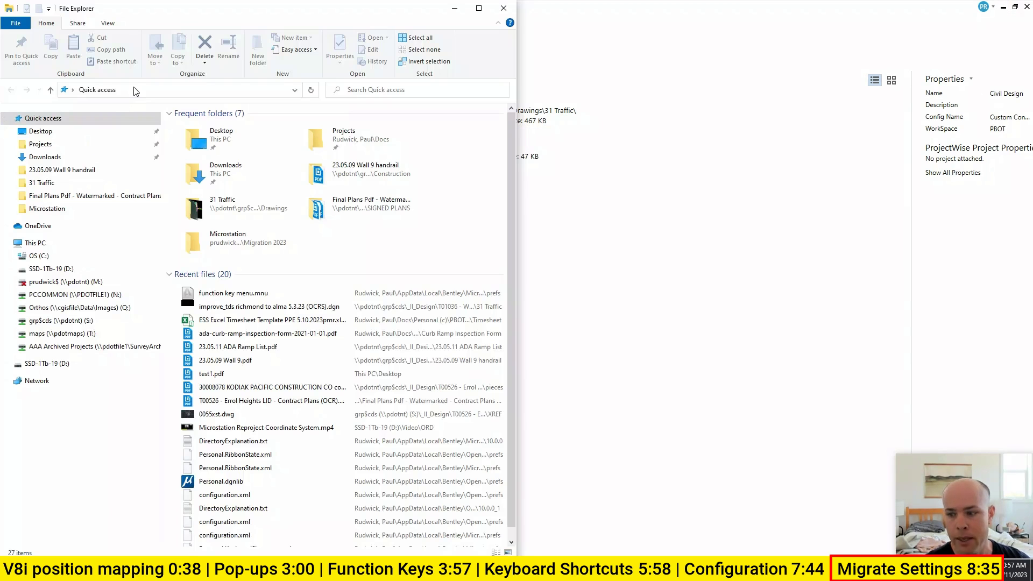
left_click(136, 89)
type("c")
key("BackSpace")
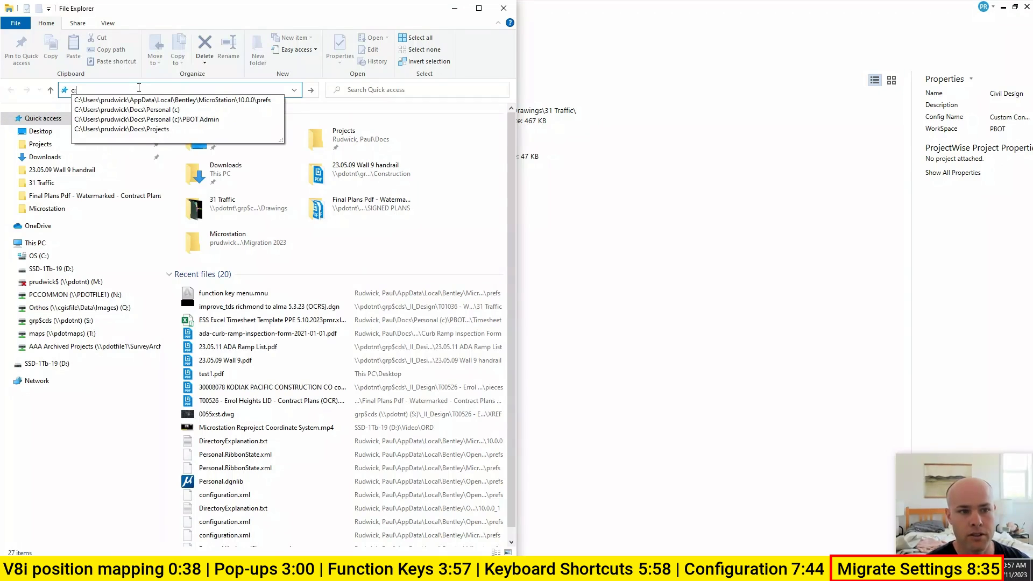
key("Return")
key("u")
key("Return")
key("p")
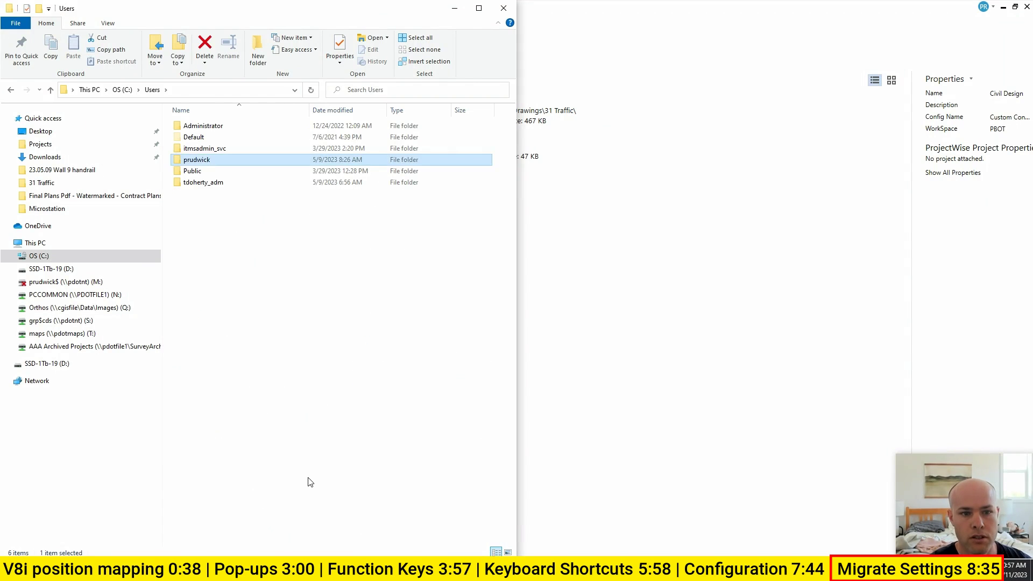
key("Return")
key("a")
key("Return")
- Go back to the user profile folder to check the Hidden items setting, and reopen AppData
key("alt")
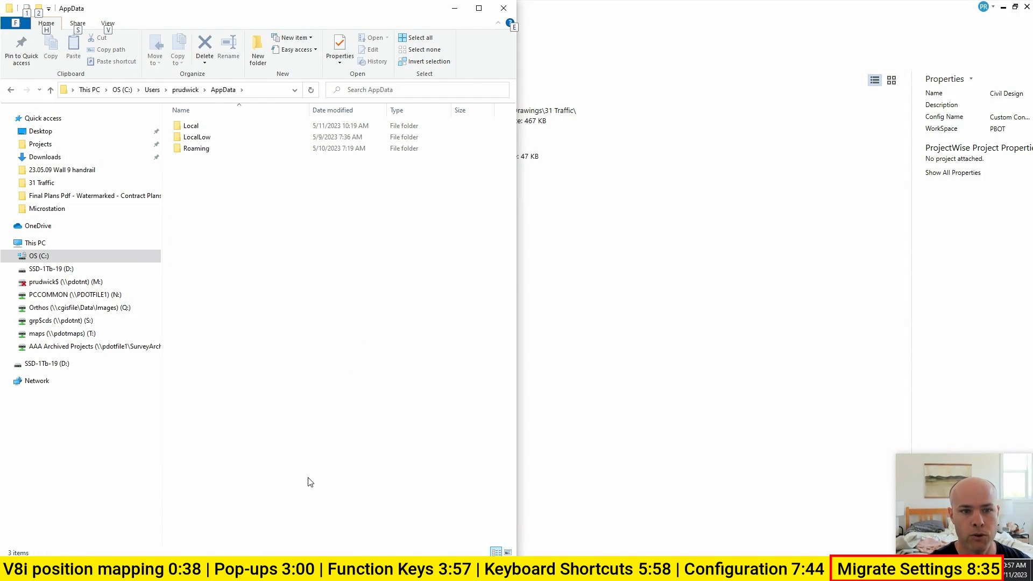
key("alt+Left")
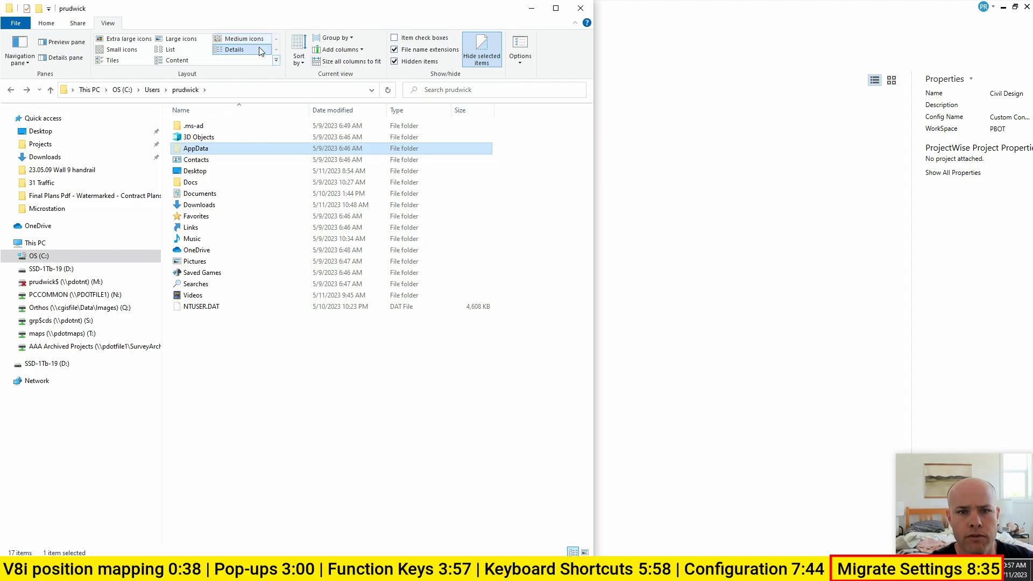
left_click(395, 62)
key("Return")
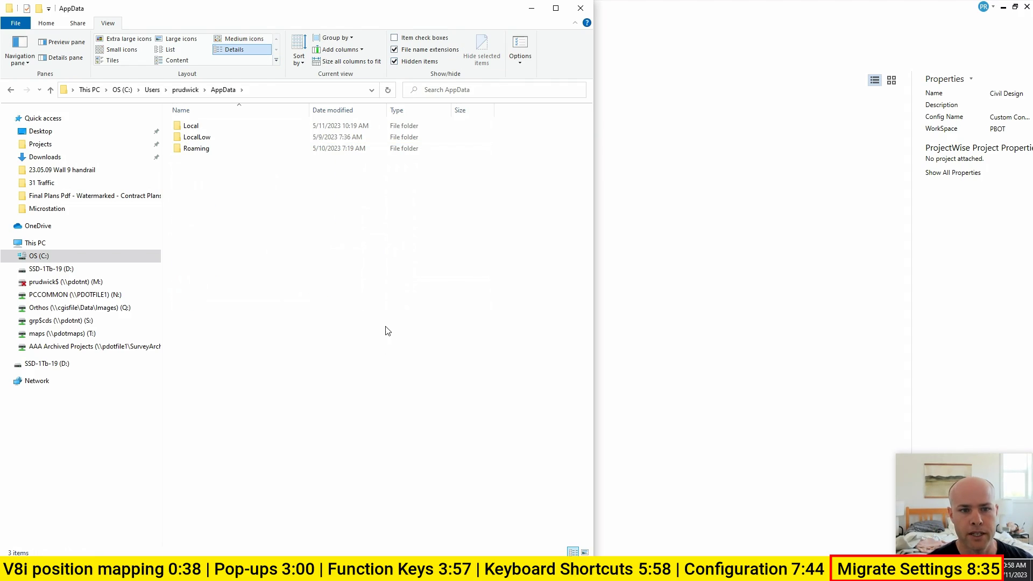
- Open the Local\Bentley\MicroStation\10.0.0\prefs folder inside AppData
key("l")
key("Return")
key("b")
key("Return")
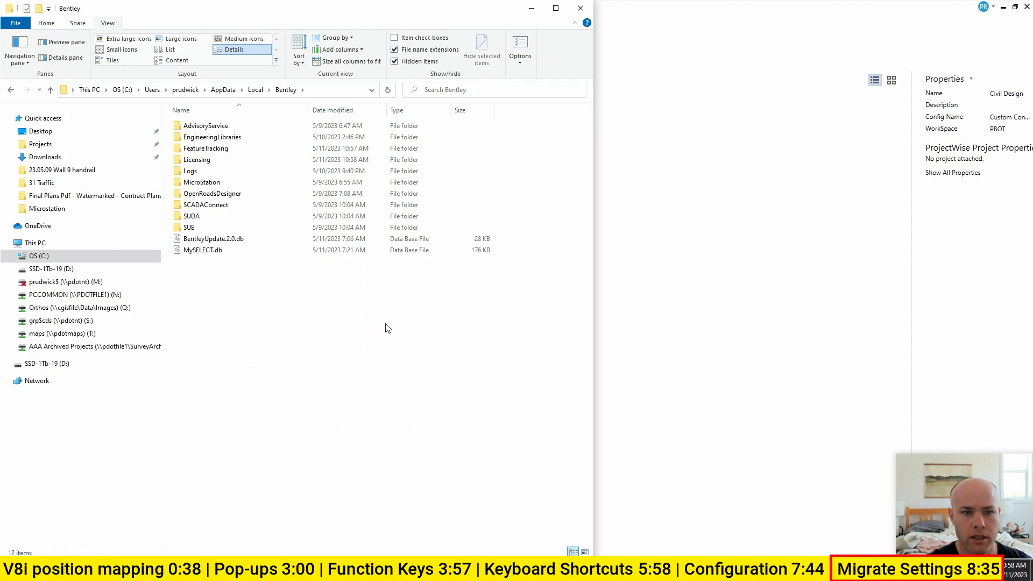
key("m")
key("Return")
key("1")
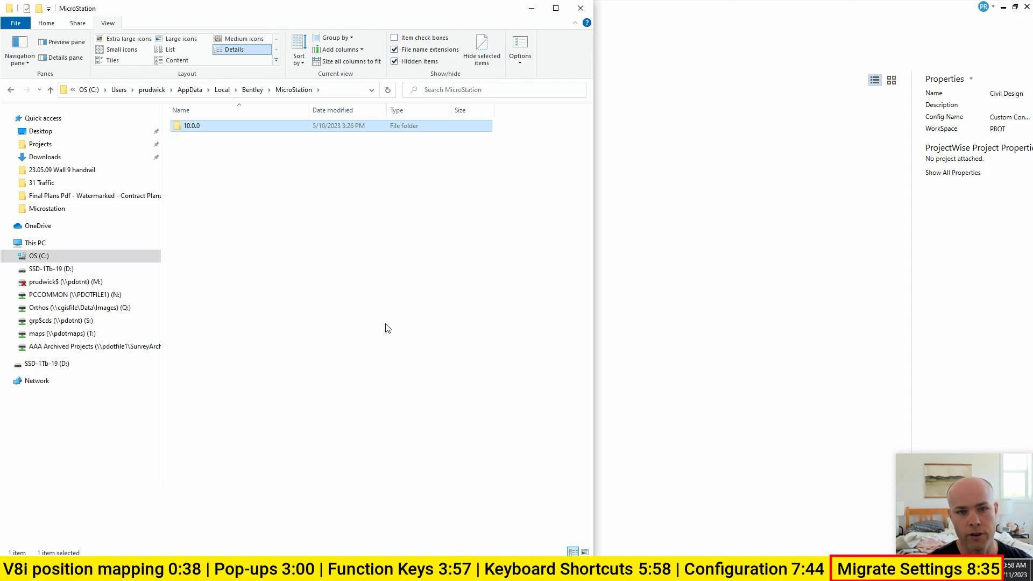
key("Return")
key("p")
key("Return")
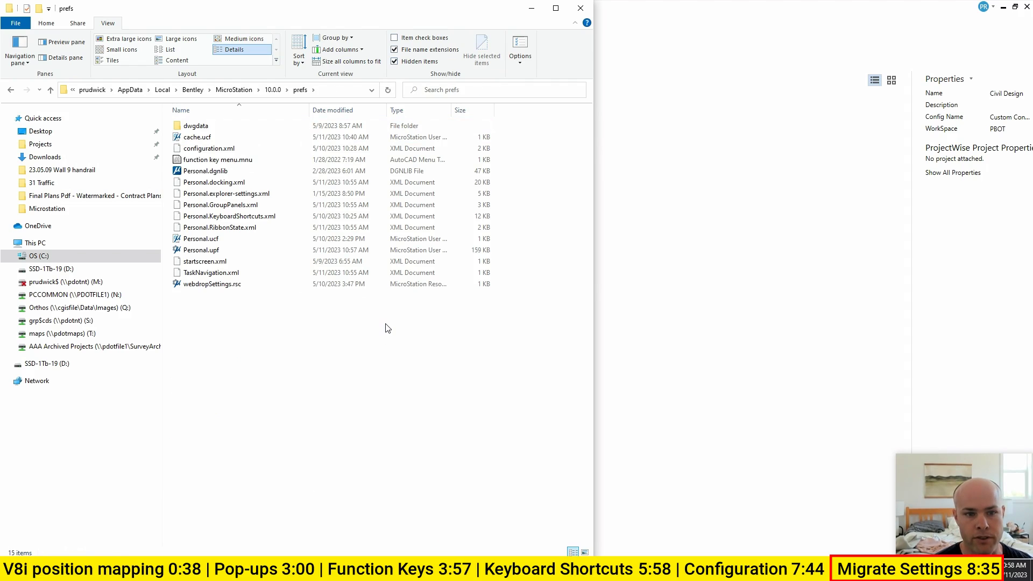
- Look over the personal settings files in prefs and open configuration.xml in Notepad++
left_click_drag(300, 330, 190, 135)
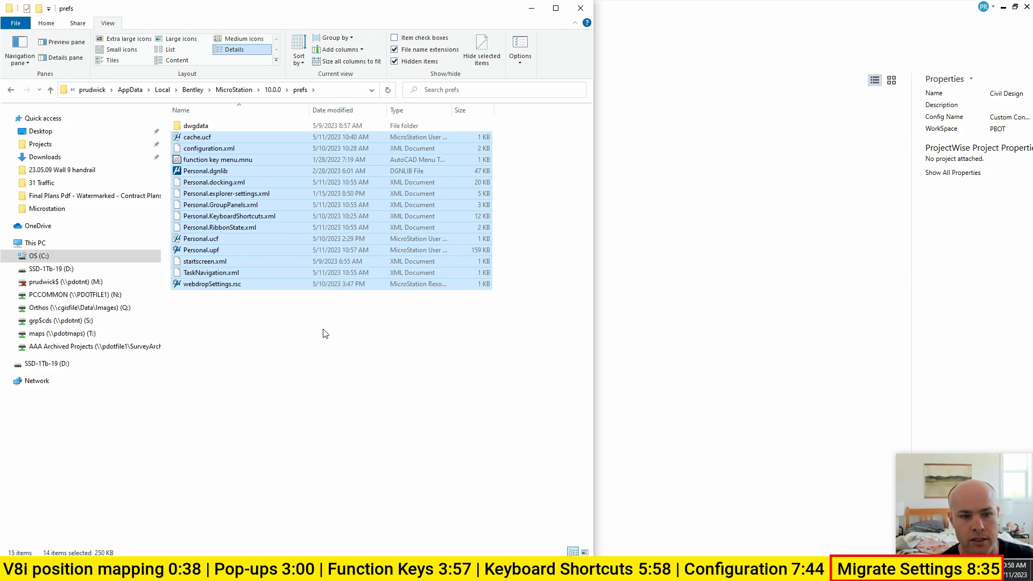
left_click(321, 328)
right_click(245, 150)
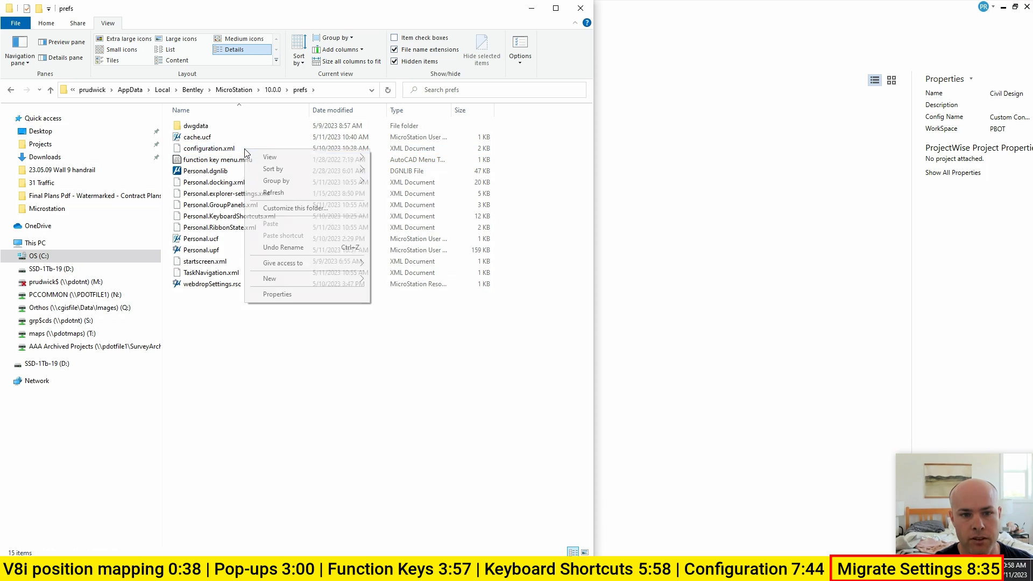
left_click(208, 148)
right_click(221, 150)
left_click(258, 220)
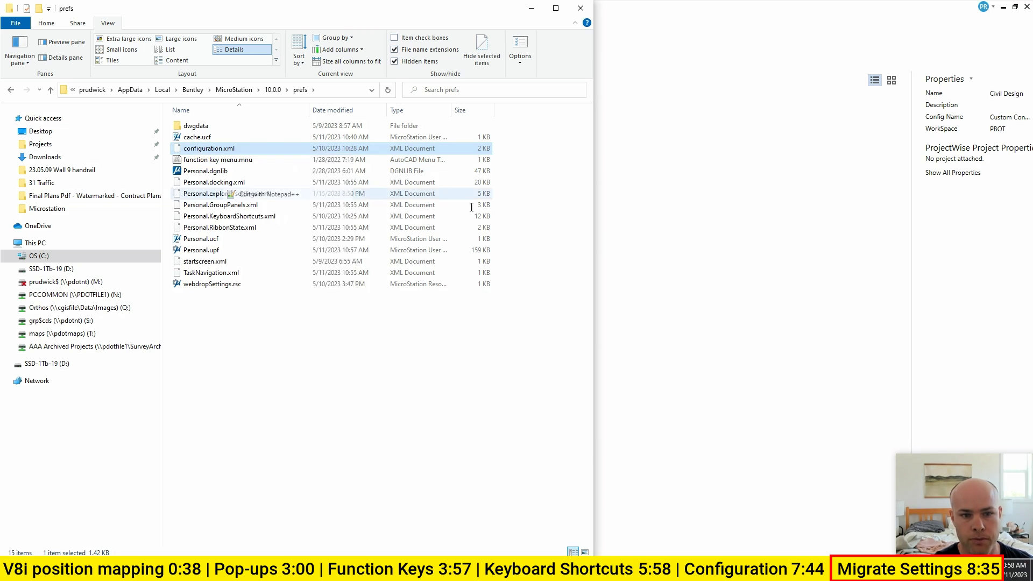
scroll(479, 253, "up", 6)
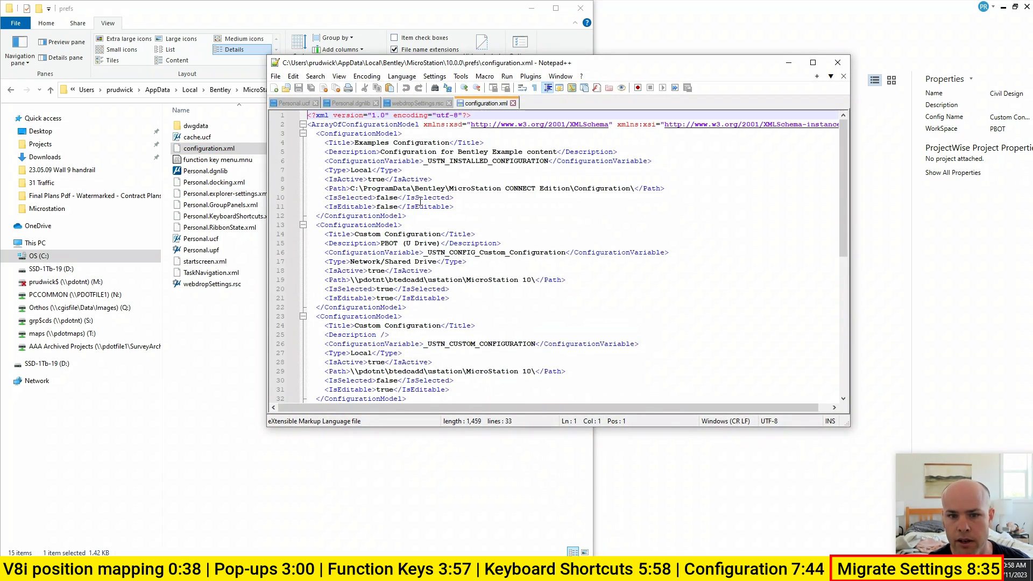
- Examine the path and description lines of the PBOT (U Drive) entry in configuration.xml
left_click_drag(312, 273, 573, 286, "ctrl")
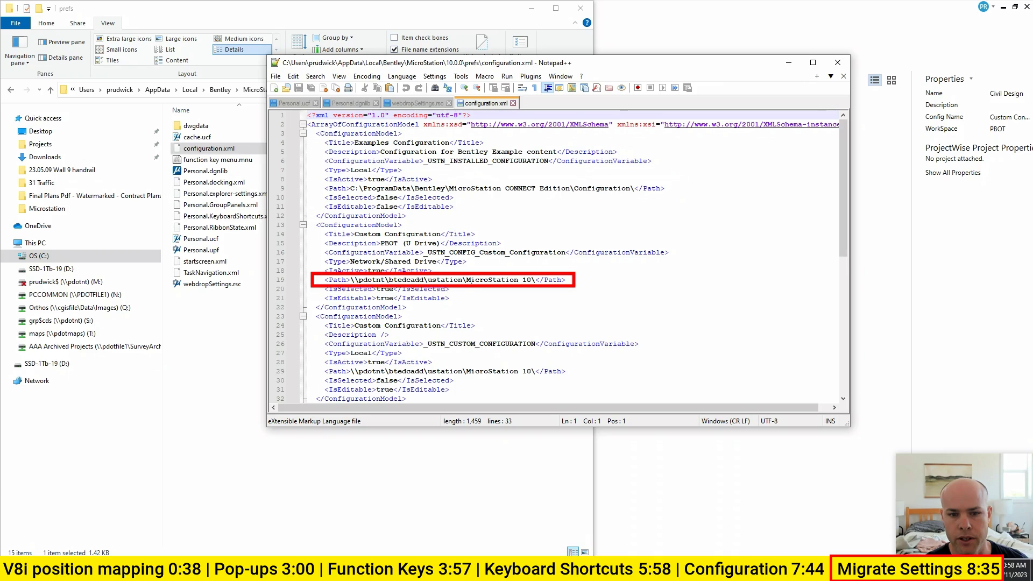
key("Escape")
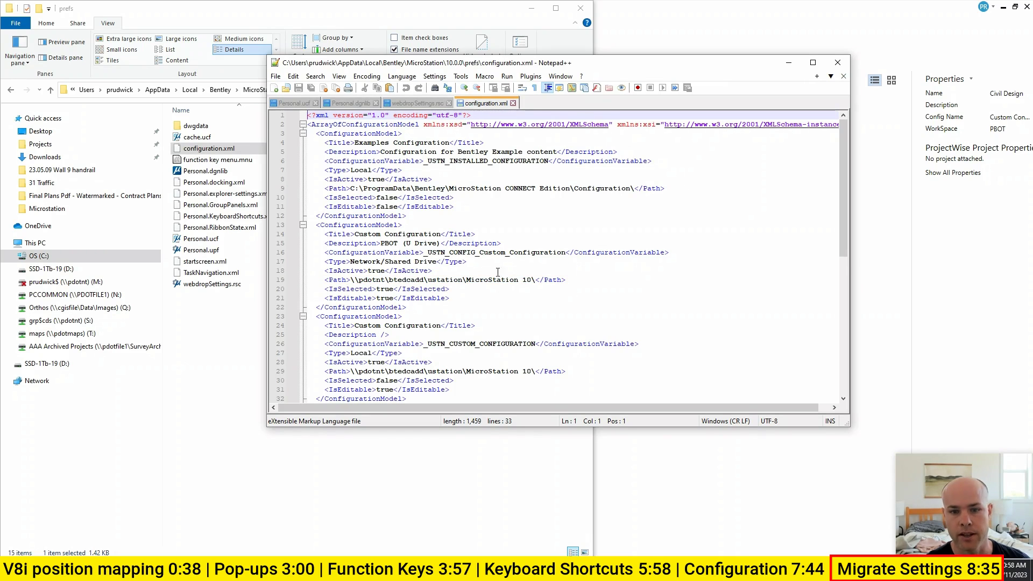
left_click_drag(317, 245, 510, 248, "ctrl")
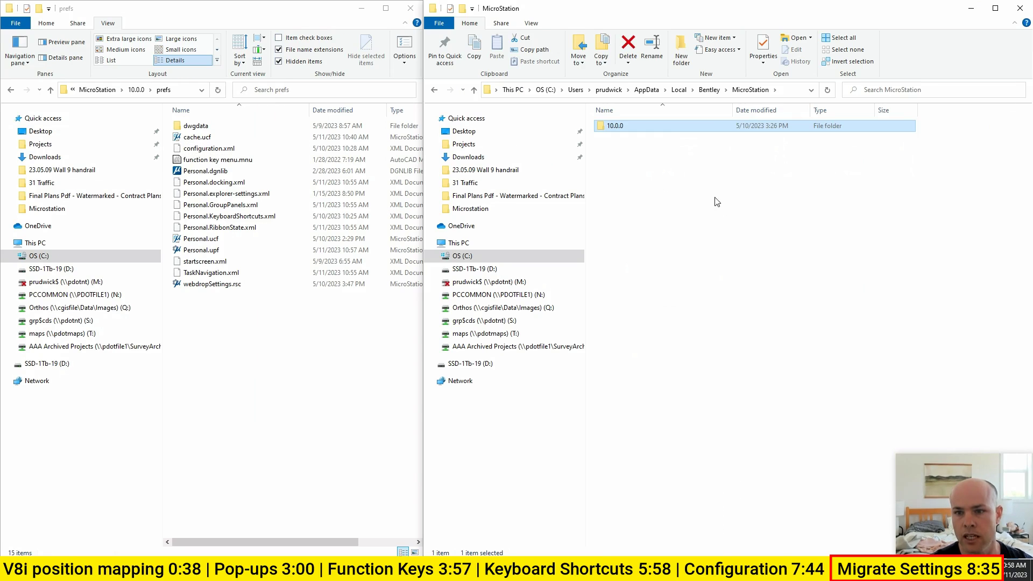
- Create a folder named 10.0.1 beside 10.0.0 in the local Bentley MicroStation folder
left_click(710, 196)
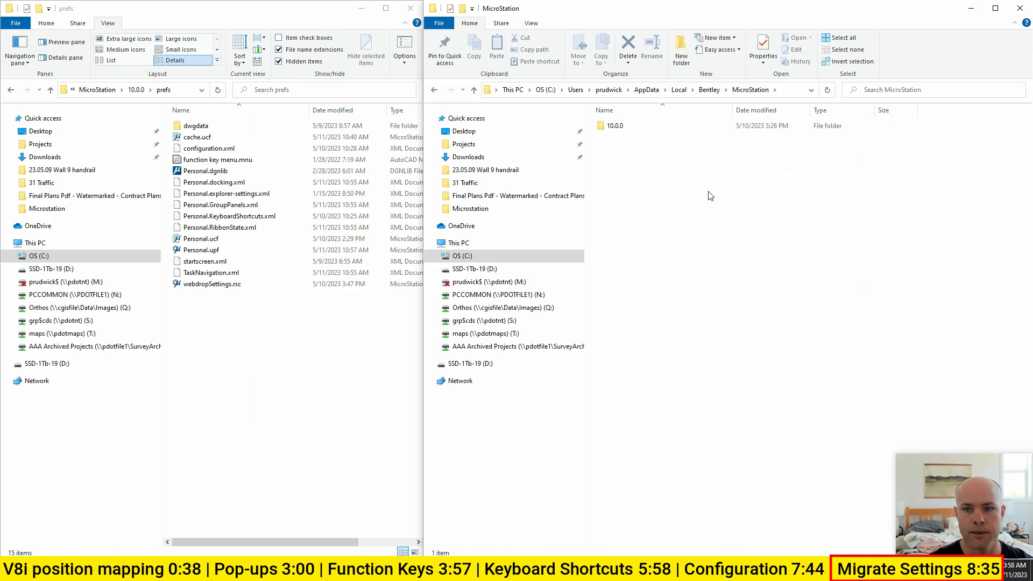
key("ctrl+shift+n")
type("10.01")
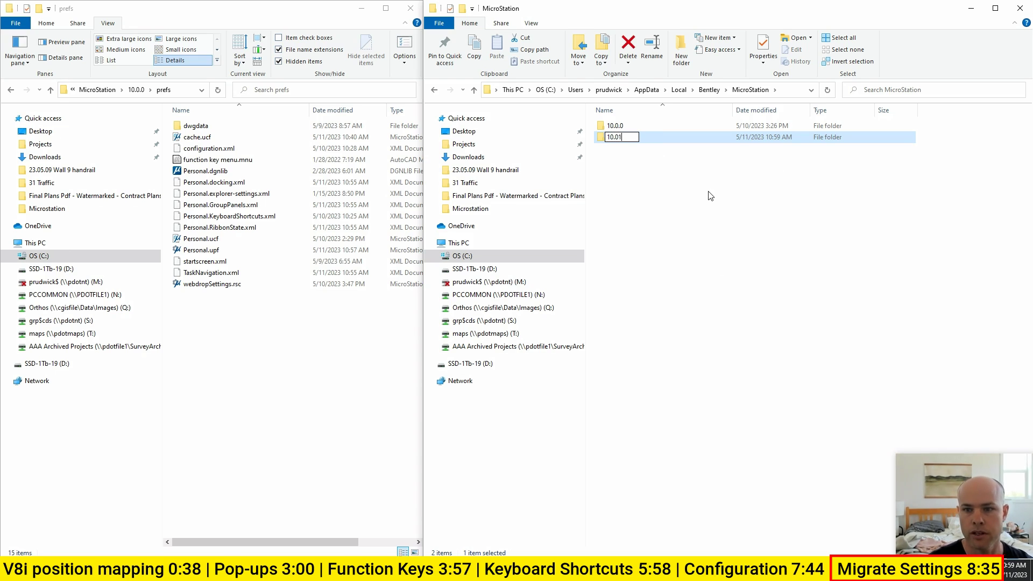
key("Return")
key("F2")
key("Right")
key("Left")
type(".")
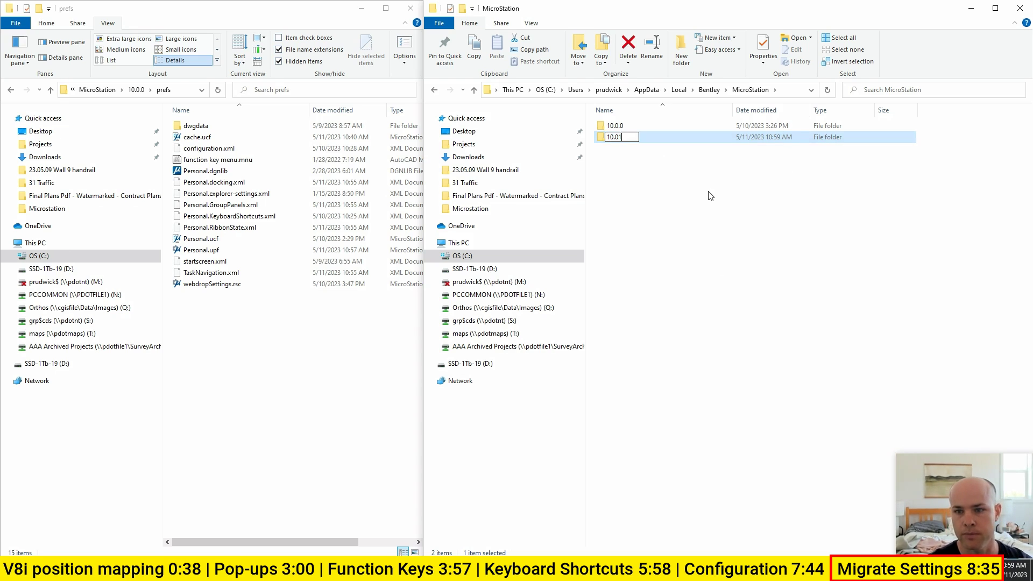
key("Return")
- Create a folder named Prefs inside the 10.0.1 folder
key("Return")
key("ctrl+shift+n")
type("Pref")
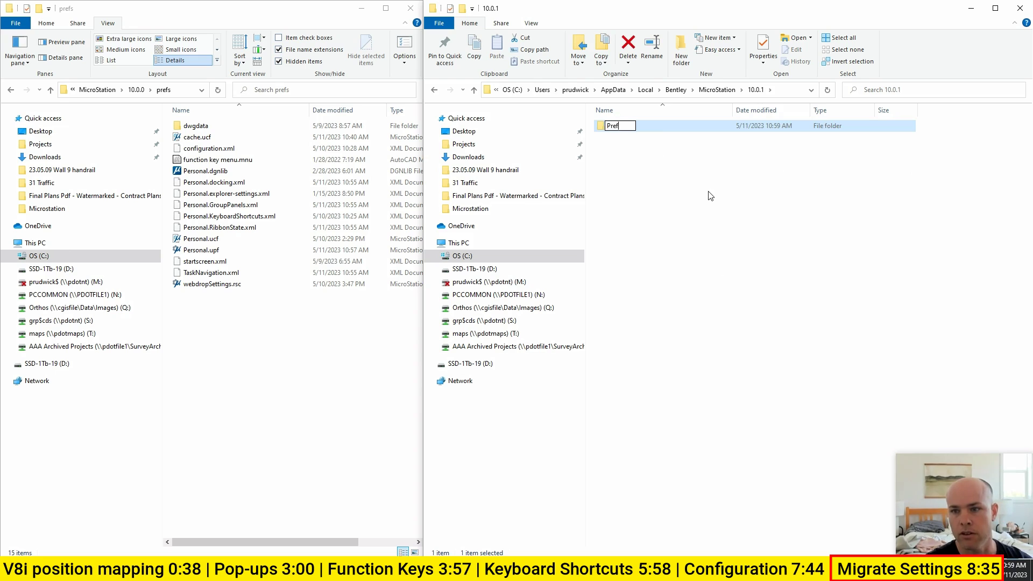
type("s")
key("Return")
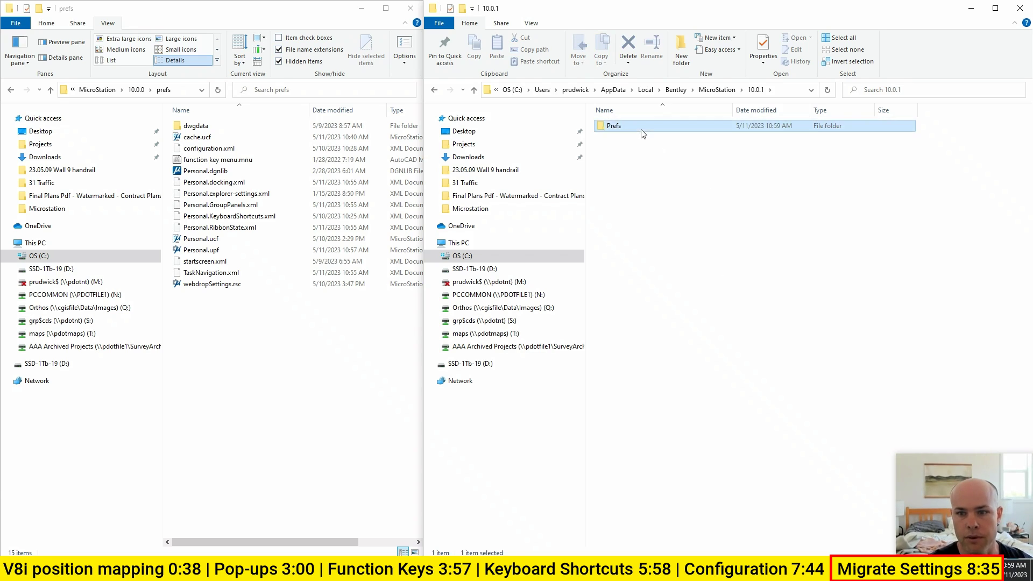
- Copy all the files except the dwgdata folder from 10.0.0\prefs into 10.0.1\Prefs
double_click(640, 131)
left_click_drag(269, 289, 173, 133)
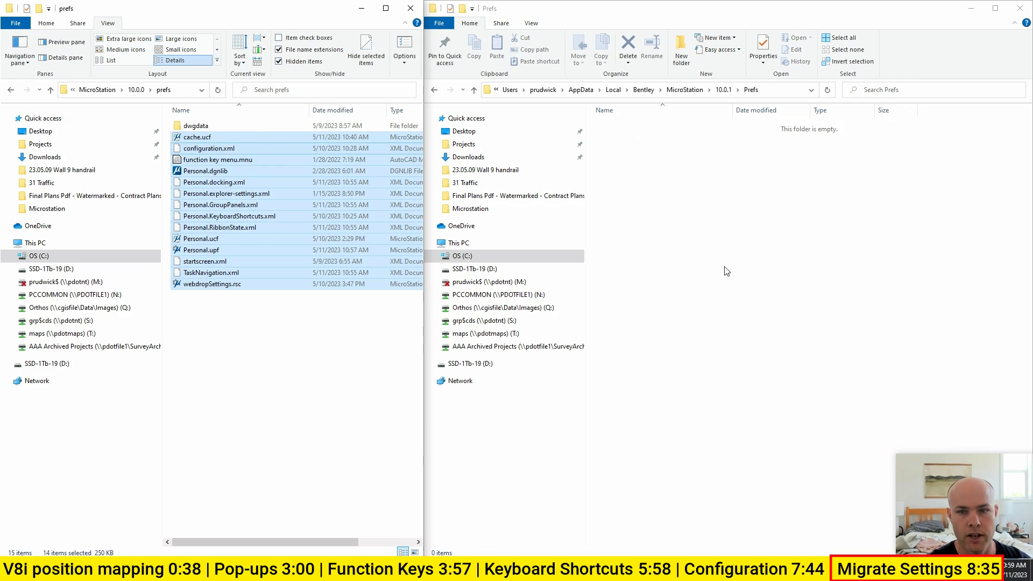
left_click(720, 240)
key("ctrl+v")
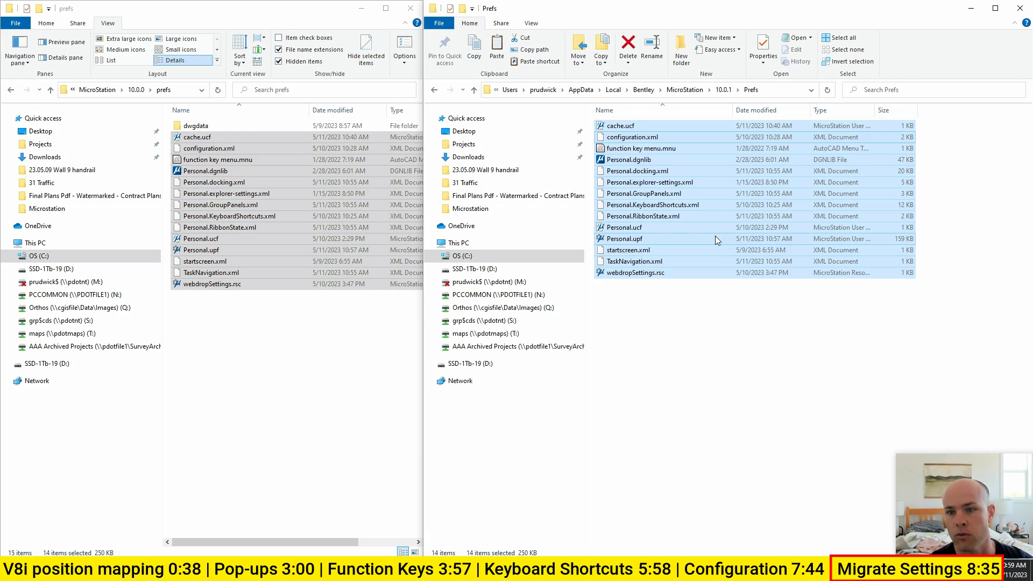
- Open Personal.KeyboardShortcuts.xml from the 10.0.0 prefs folder in Notepad++, examine its shortcut definitions, and close the file
left_click(734, 327)
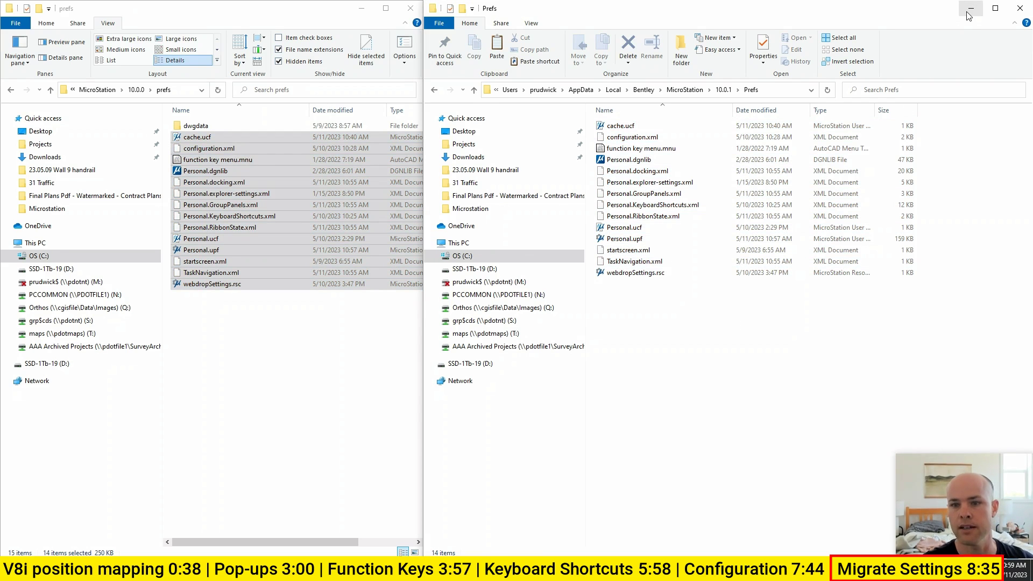
left_click(317, 311)
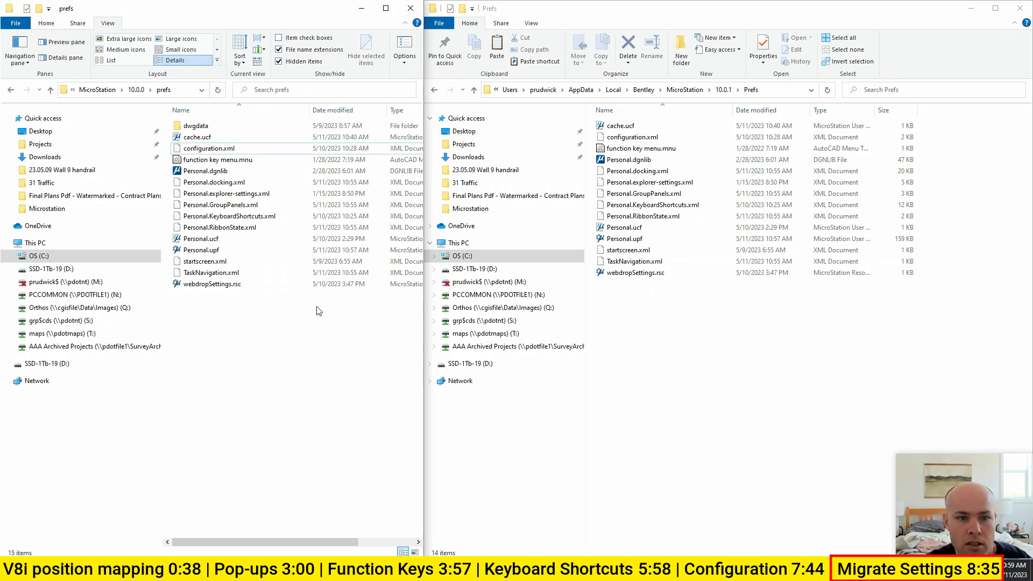
left_click(181, 160)
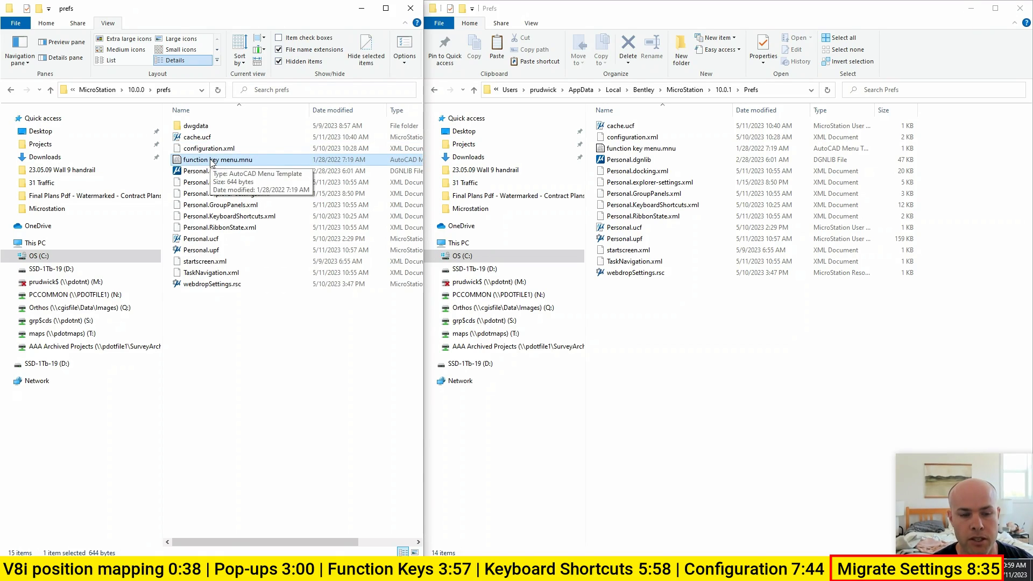
right_click(222, 216)
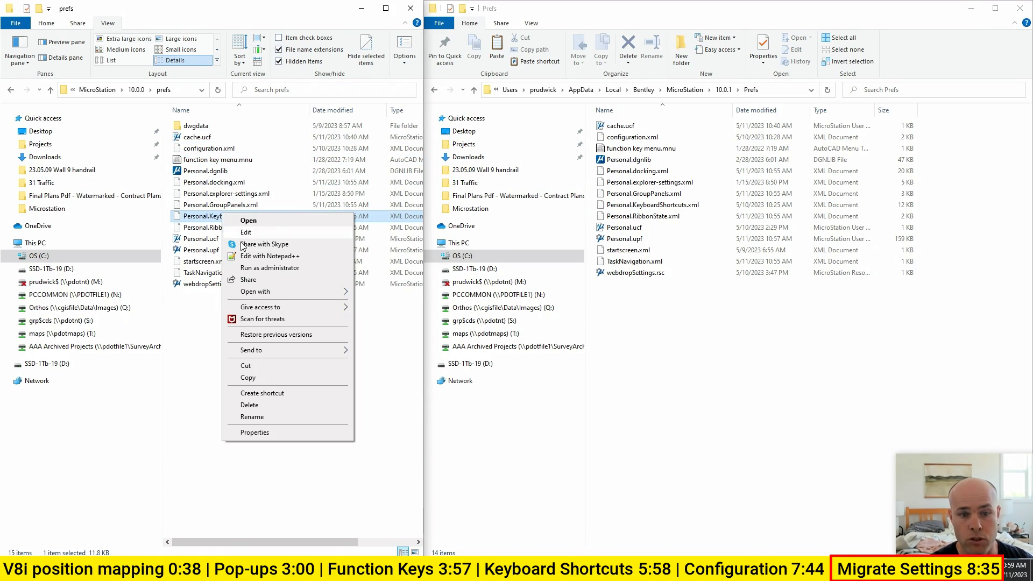
left_click(266, 256)
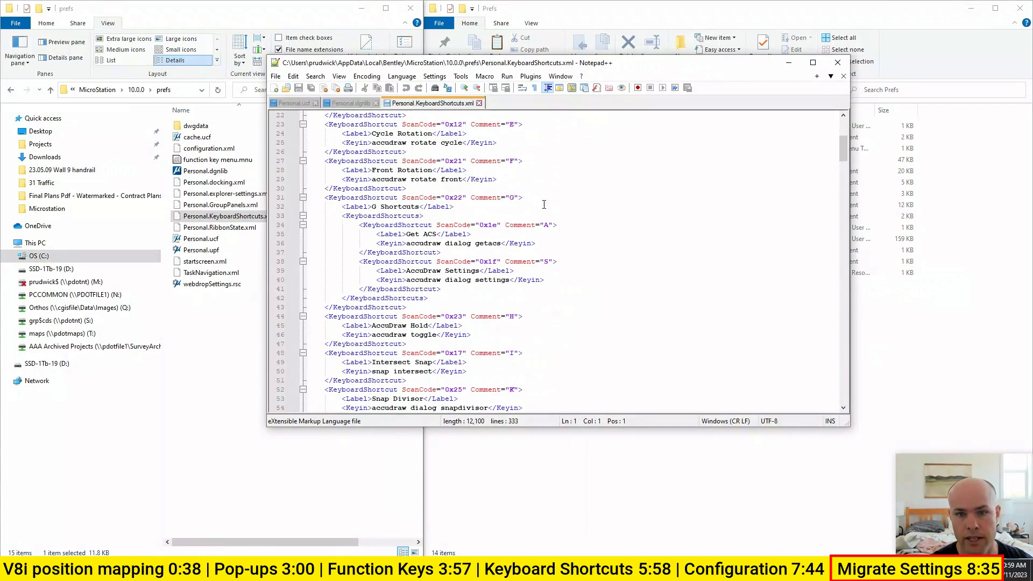
left_click(479, 103)
- Examine the function key menu path on the MS_FKEYMNU line of Personal.ucf, close Notepad++, and return to the 10.0.1 Prefs folder
left_click_drag(730, 124, 369, 125)
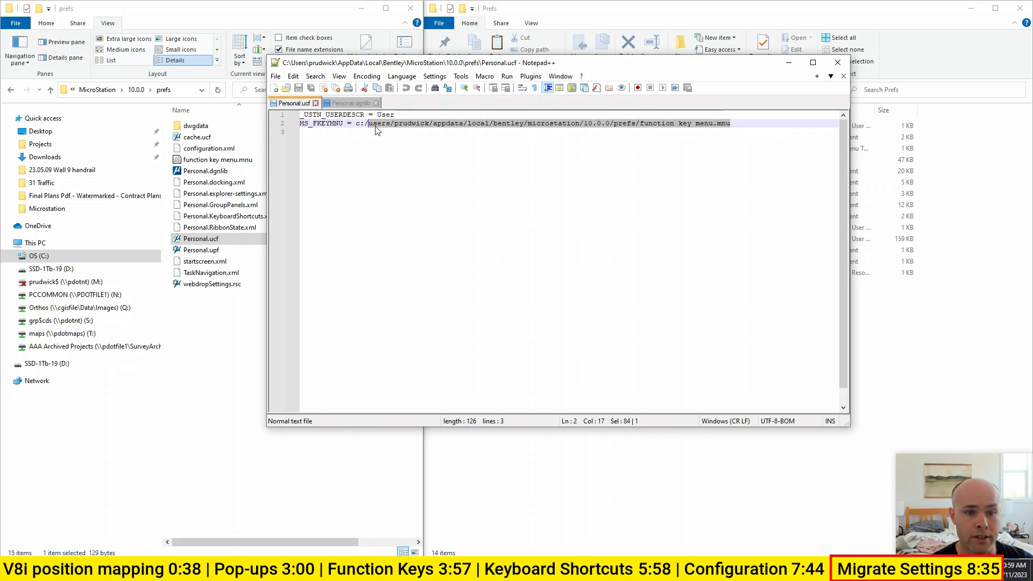
left_click(834, 64)
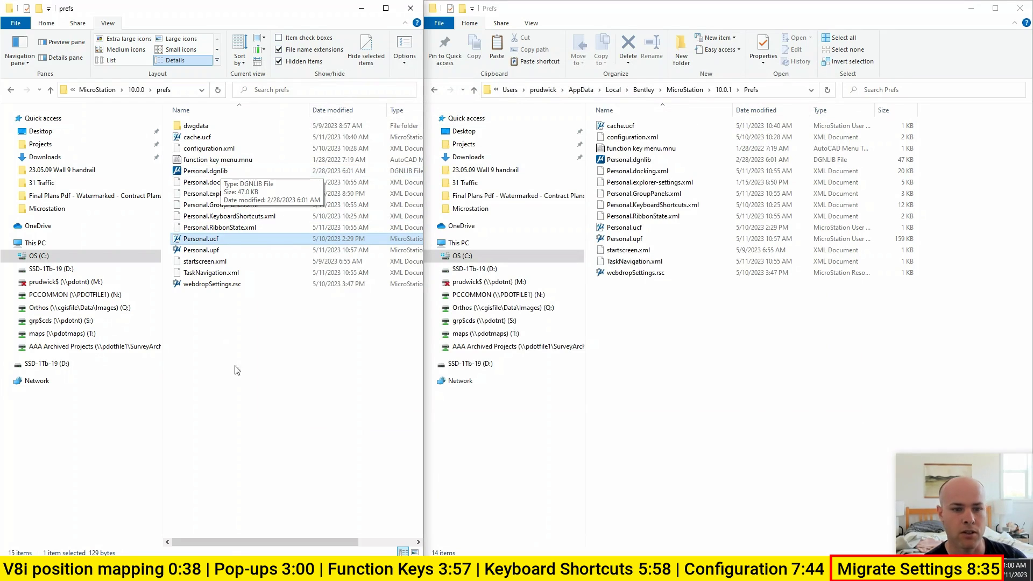
left_click(709, 322)
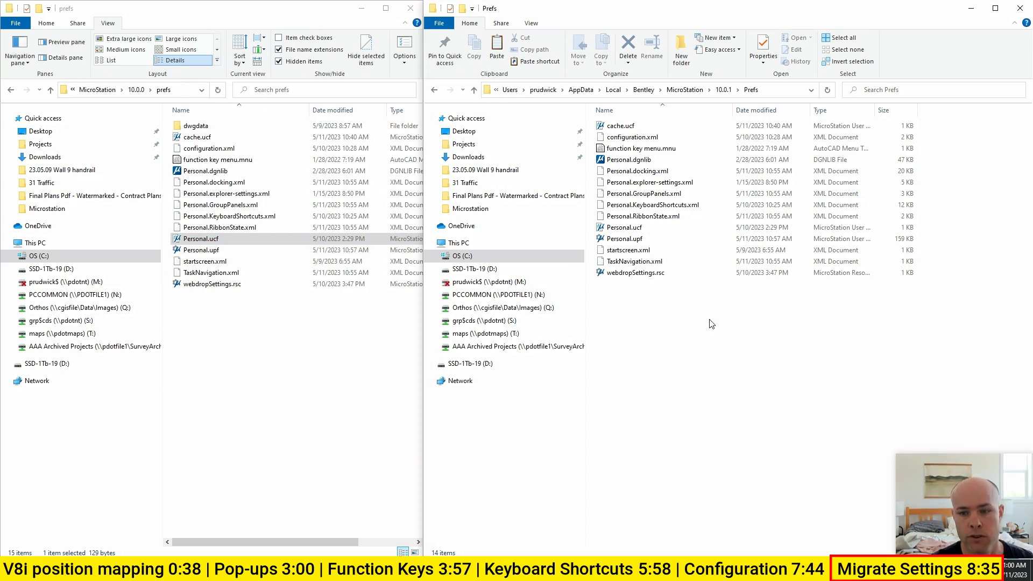